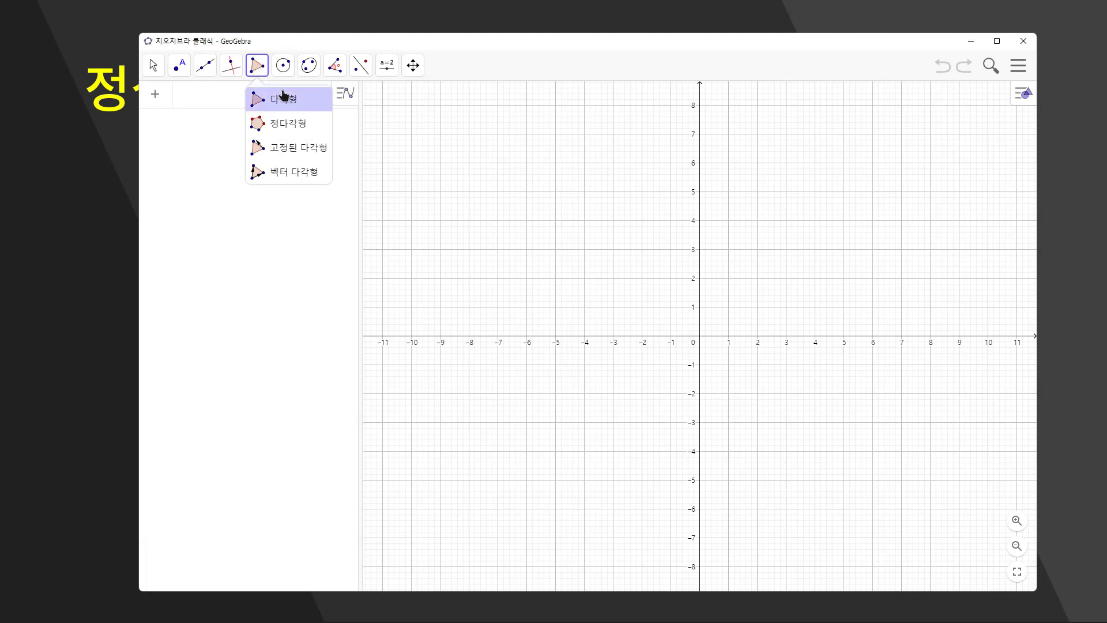
- Construct a regular polygon with 3 vertices on the base from (-4, 0) to (4, 0)
{"action": "left_click", "coordinate": [297, 129]}
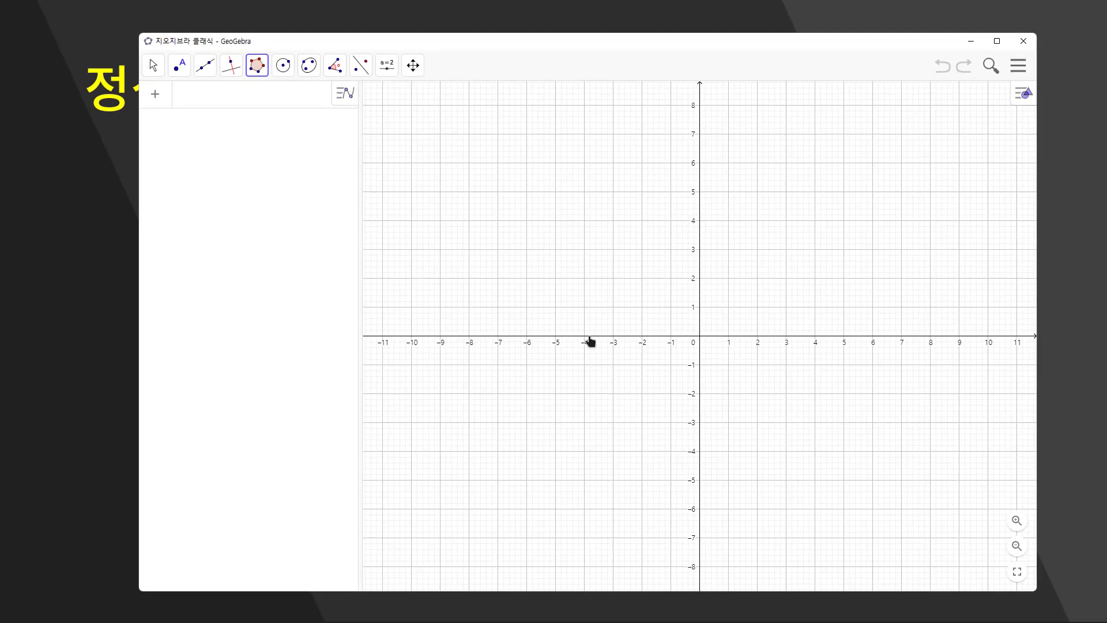
{"action": "left_click", "coordinate": [586, 337]}
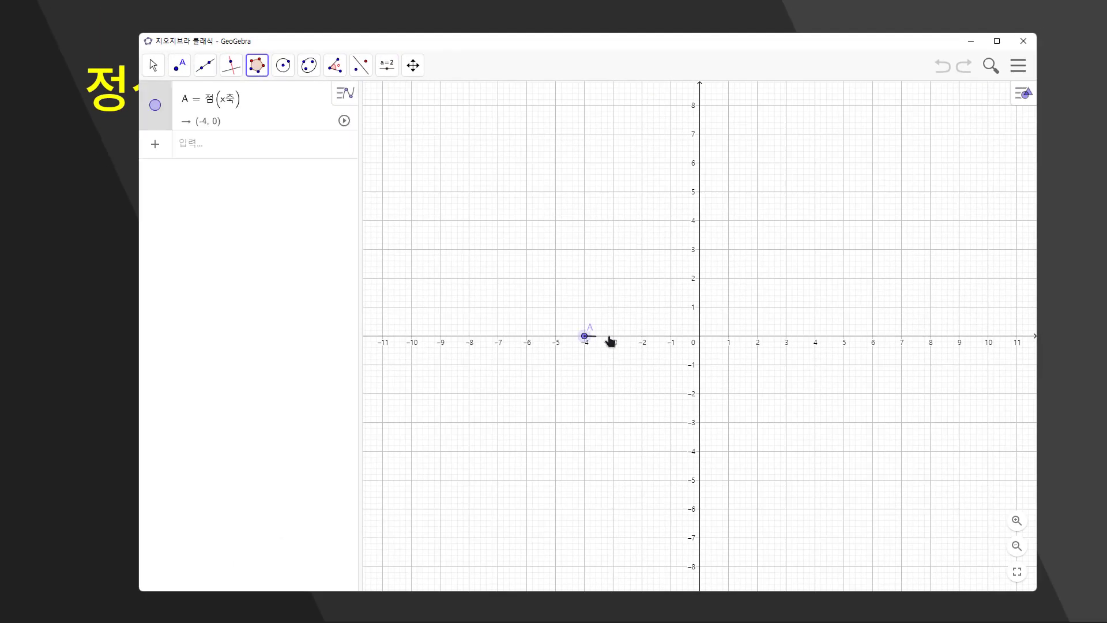
{"action": "left_click", "coordinate": [815, 337]}
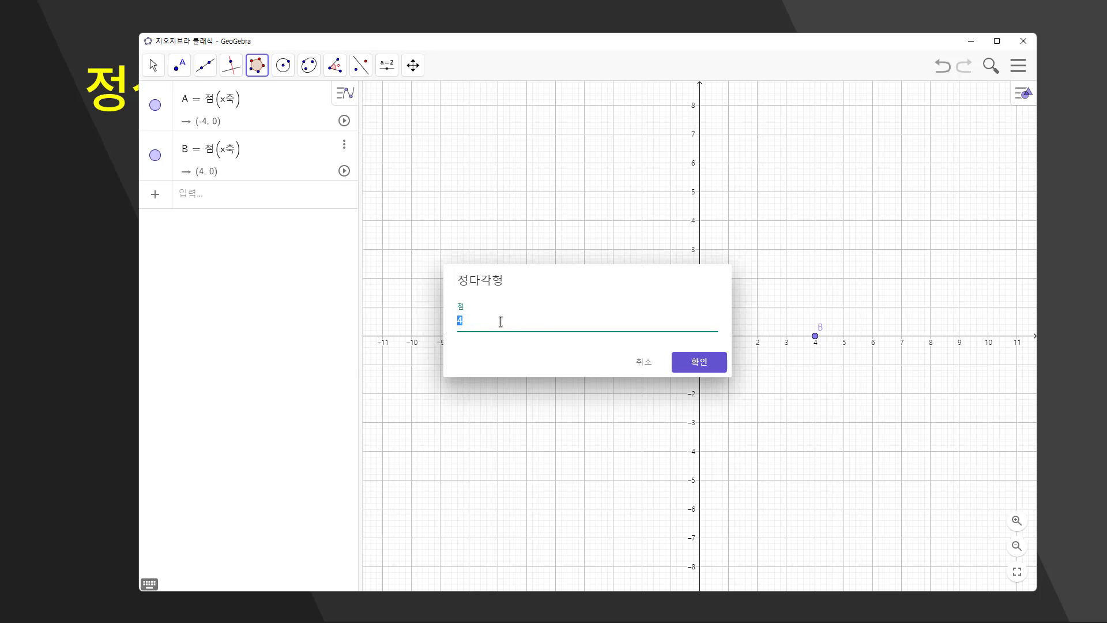
{"action": "left_click", "coordinate": [688, 363]}
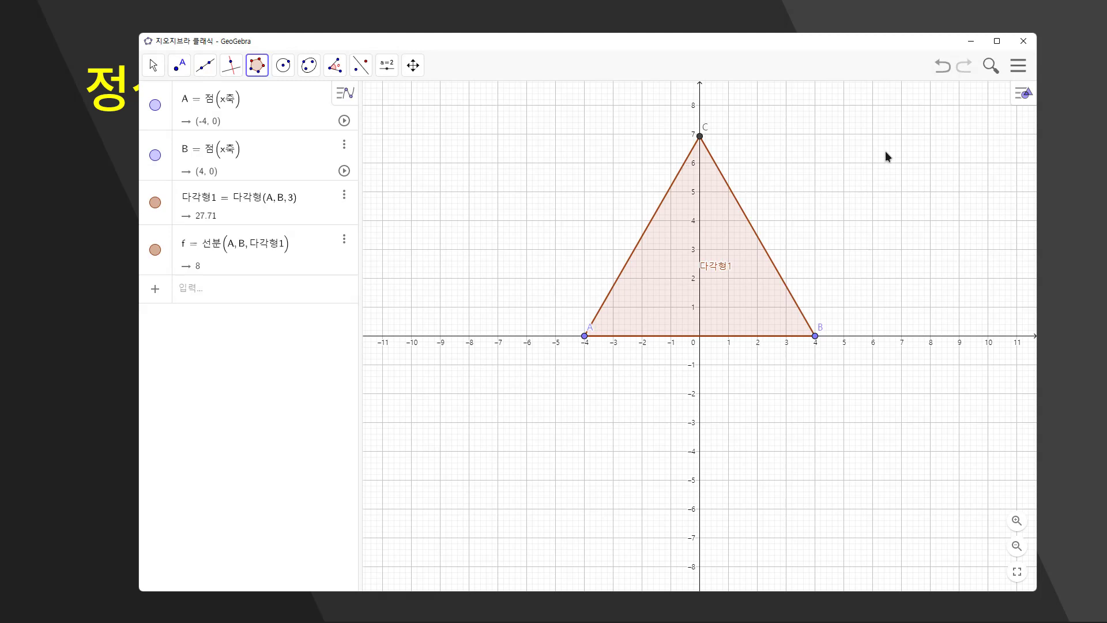
- Hide the coordinate axes and the grid in the graphics view
{"action": "left_click", "coordinate": [1024, 93]}
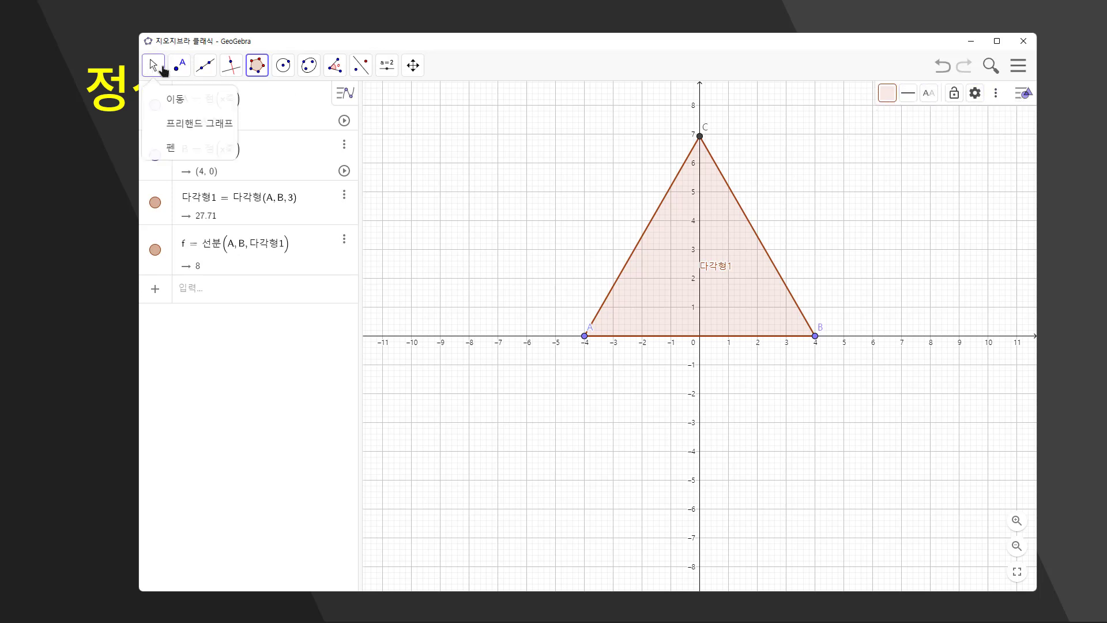
{"action": "left_click", "coordinate": [156, 67]}
{"action": "left_click", "coordinate": [196, 99]}
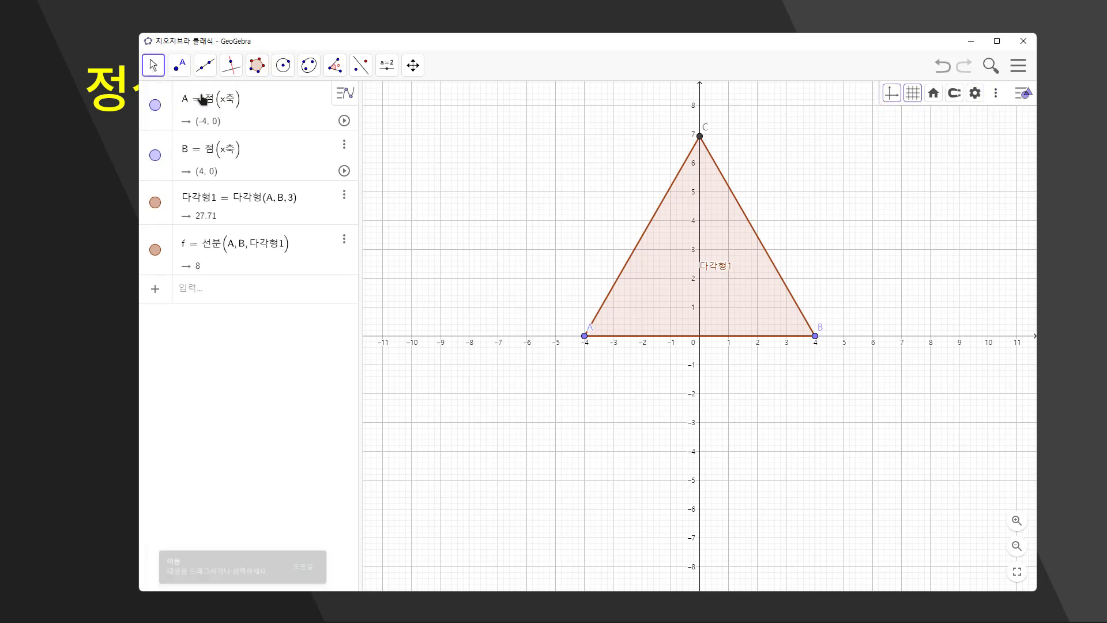
{"action": "left_click", "coordinate": [892, 97]}
{"action": "left_click", "coordinate": [910, 96]}
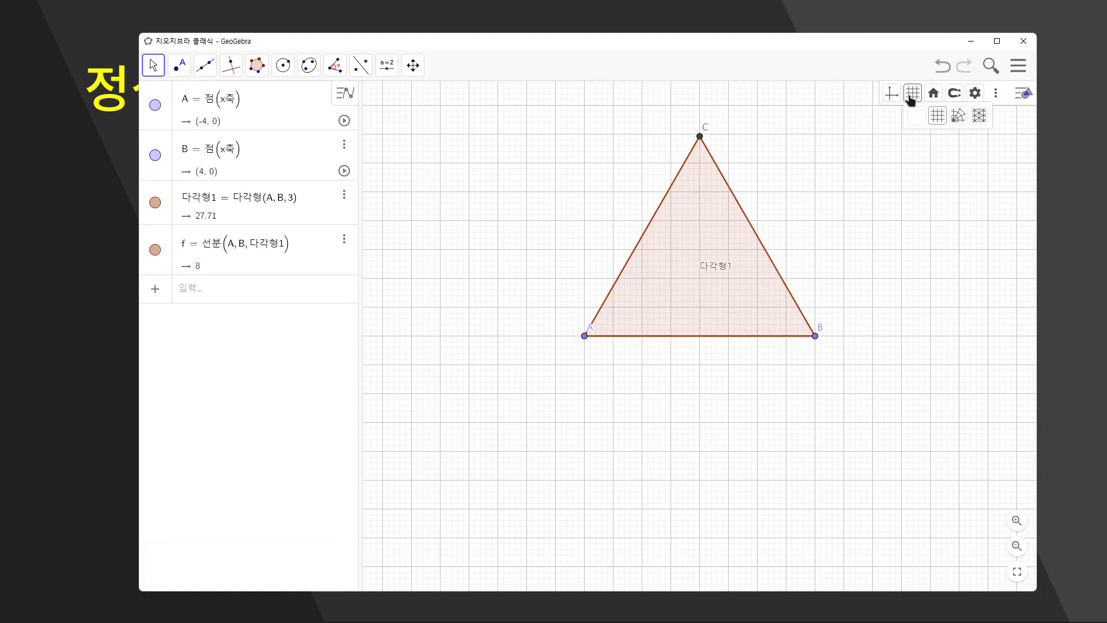
{"action": "left_click", "coordinate": [918, 118]}
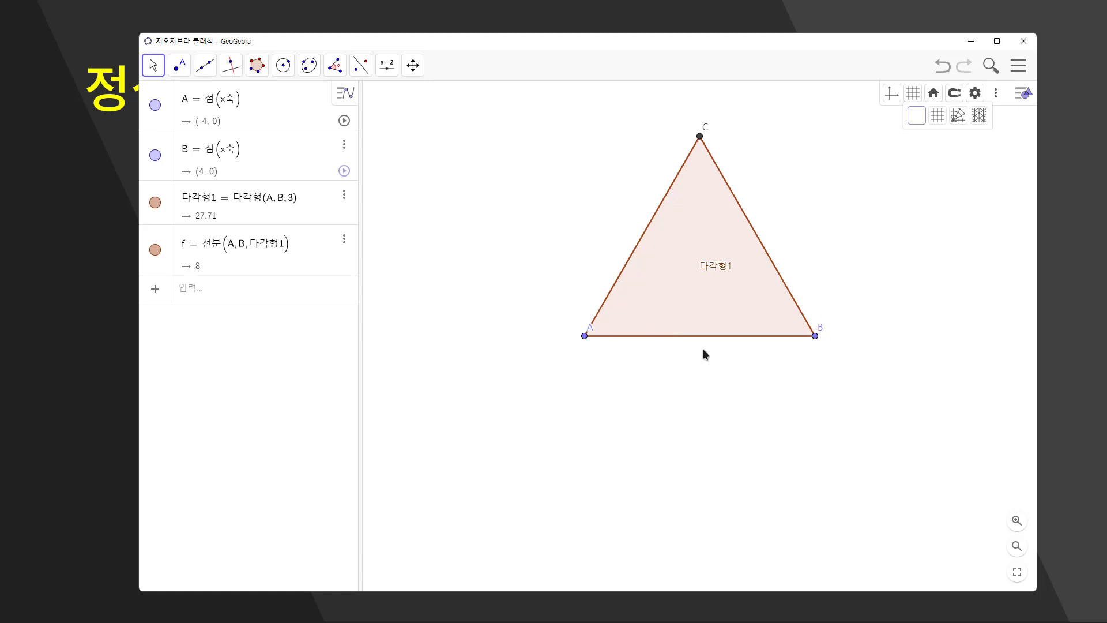
- Hide the triangle's base points A and B
{"action": "left_click", "coordinate": [155, 106]}
{"action": "left_click", "coordinate": [155, 156]}
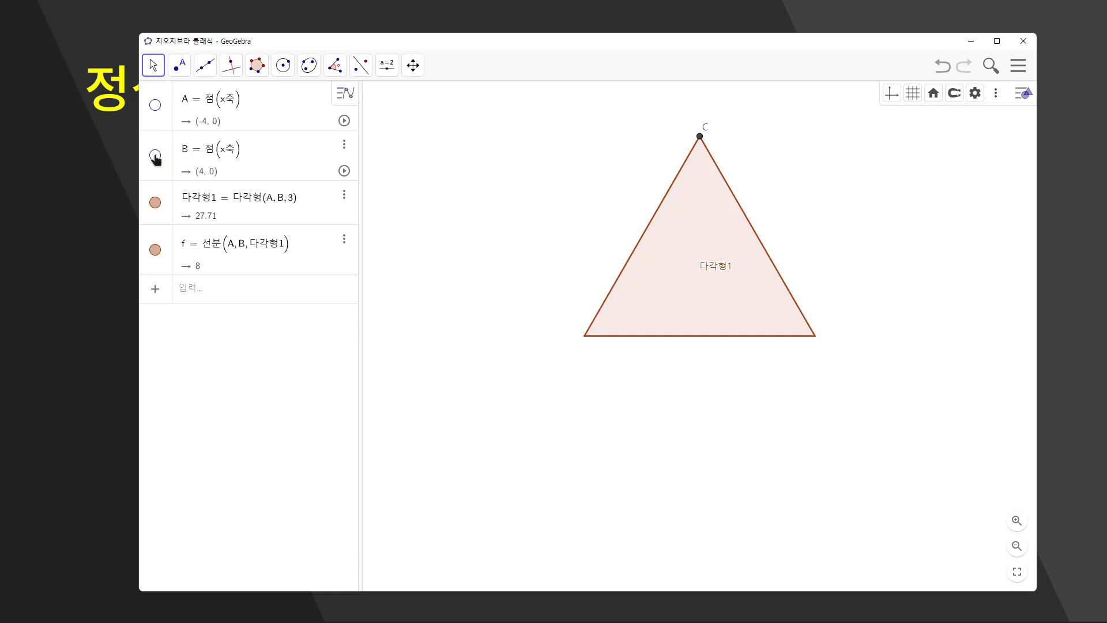
- Switch the visibility of segment f and polygon 다각형1 off and back on
{"action": "left_click", "coordinate": [156, 251]}
{"action": "left_click", "coordinate": [156, 203]}
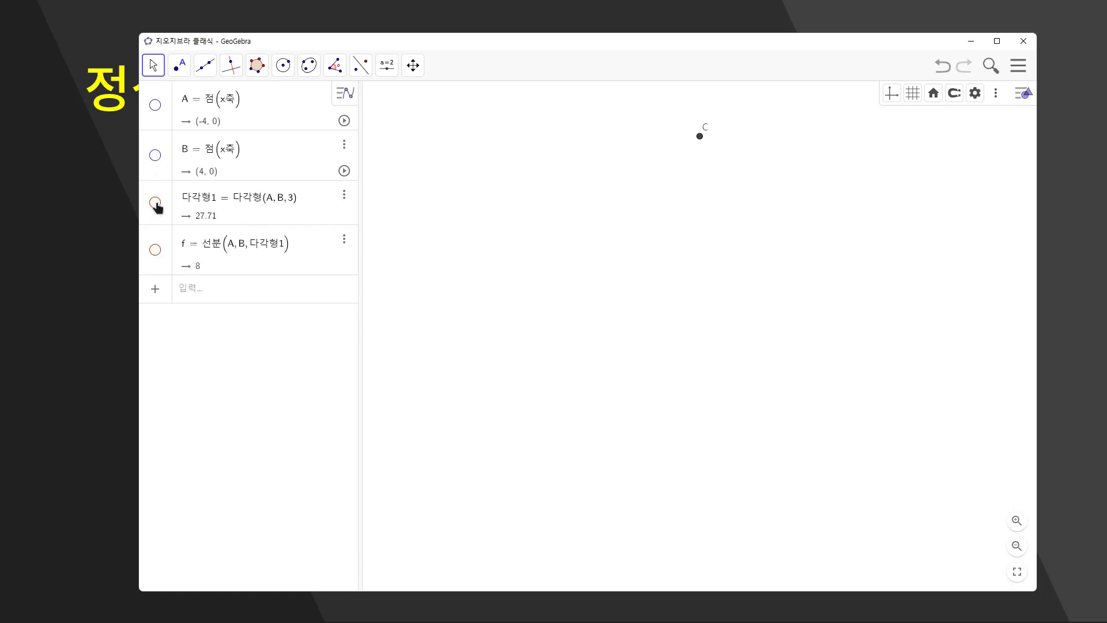
{"action": "left_click", "coordinate": [156, 203]}
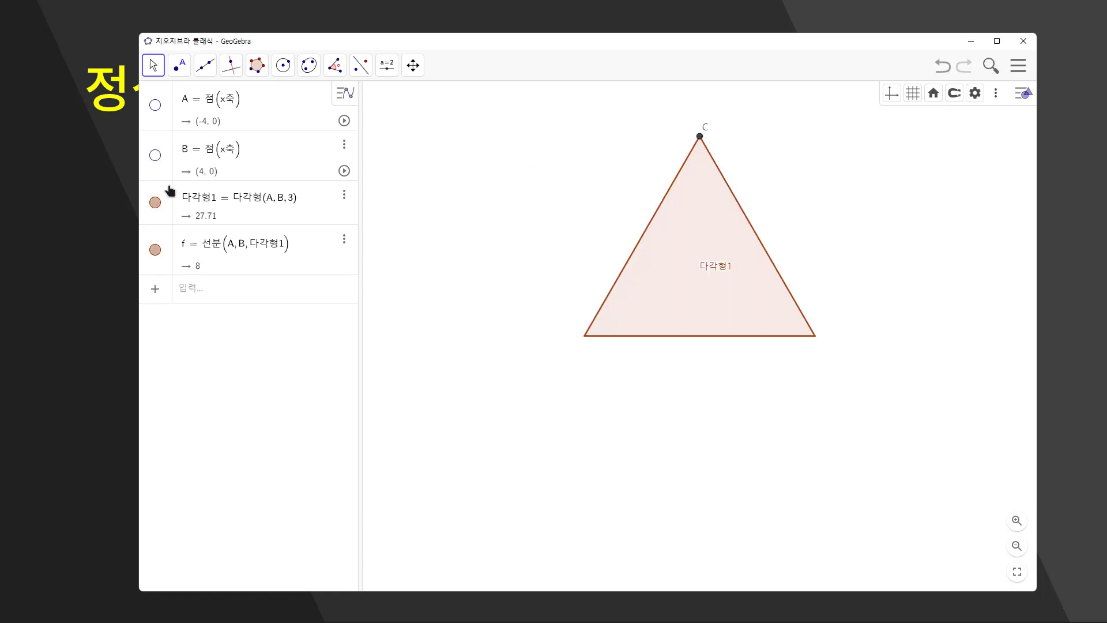
- Hide the triangle's apex point C and the polygon's name label
{"action": "left_click", "coordinate": [700, 137]}
{"action": "right_click", "coordinate": [700, 137]}
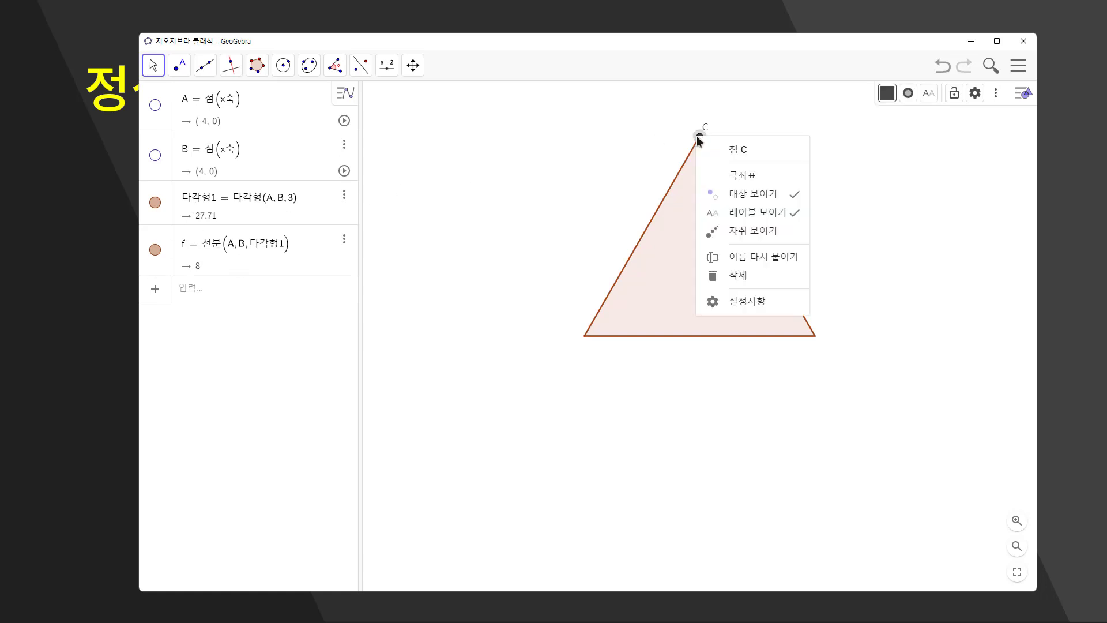
{"action": "left_click", "coordinate": [795, 198]}
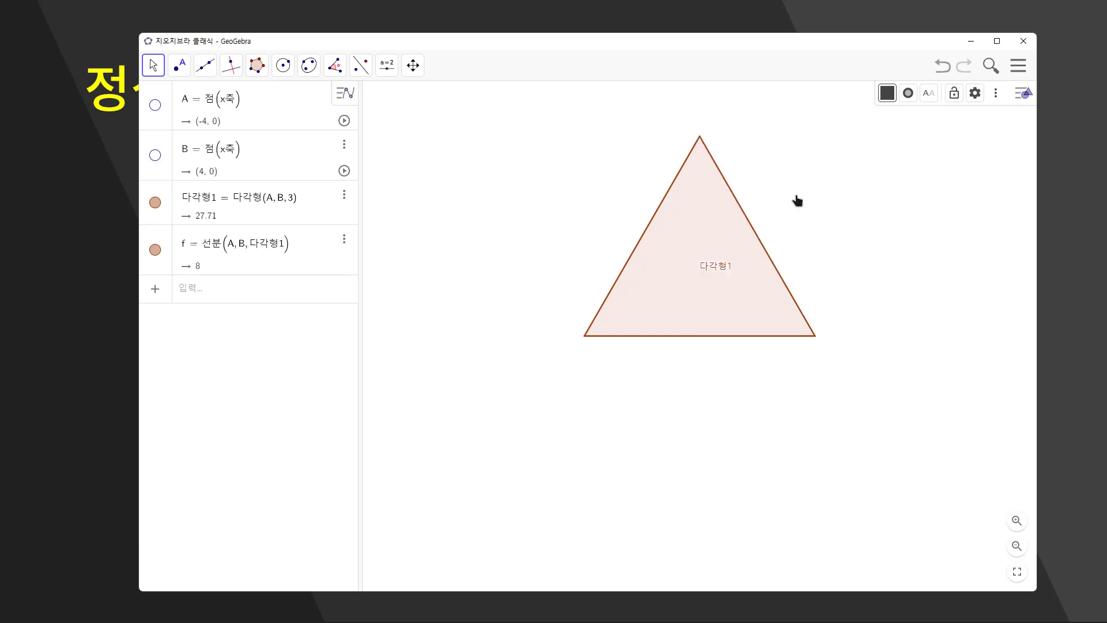
{"action": "right_click", "coordinate": [721, 271]}
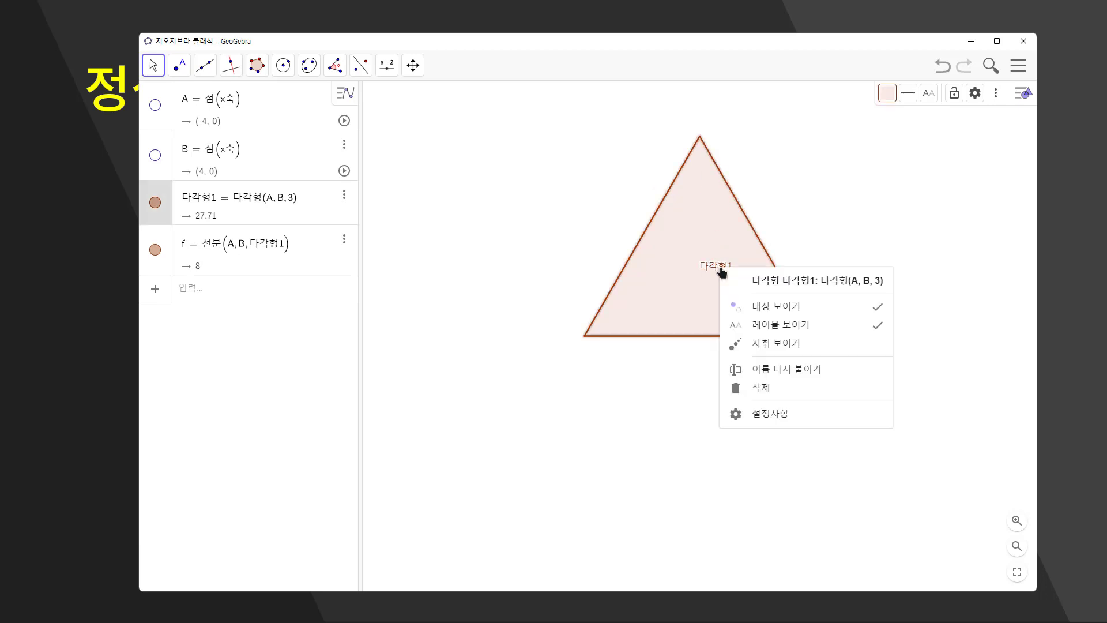
{"action": "left_click", "coordinate": [830, 333]}
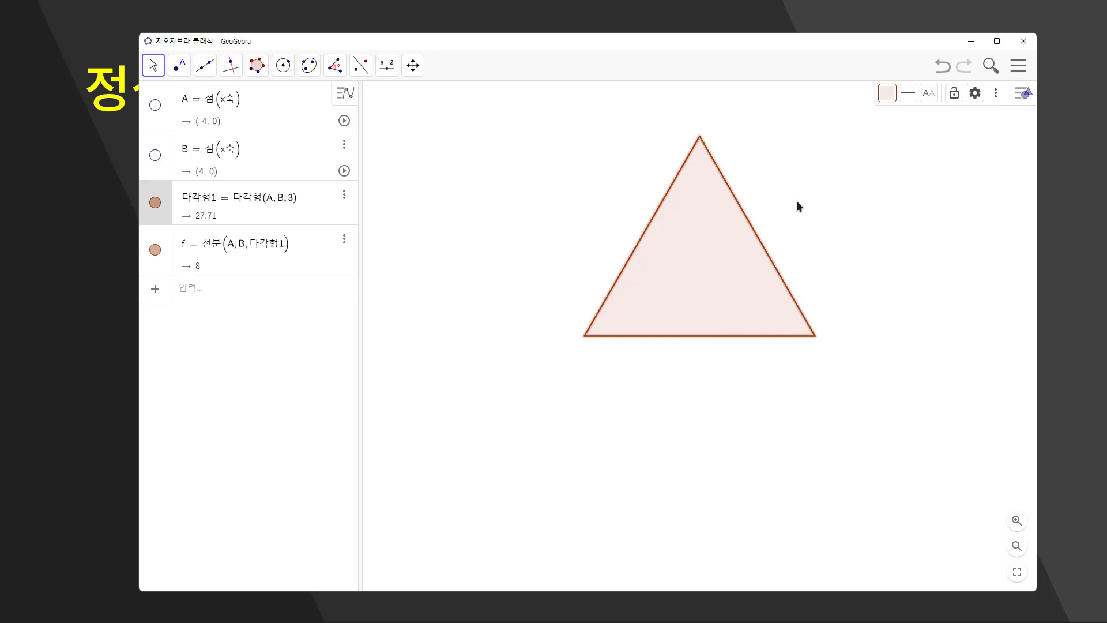
- Preview the triangle drawing for image export and dismiss the preview without exporting
{"action": "left_click", "coordinate": [1017, 68]}
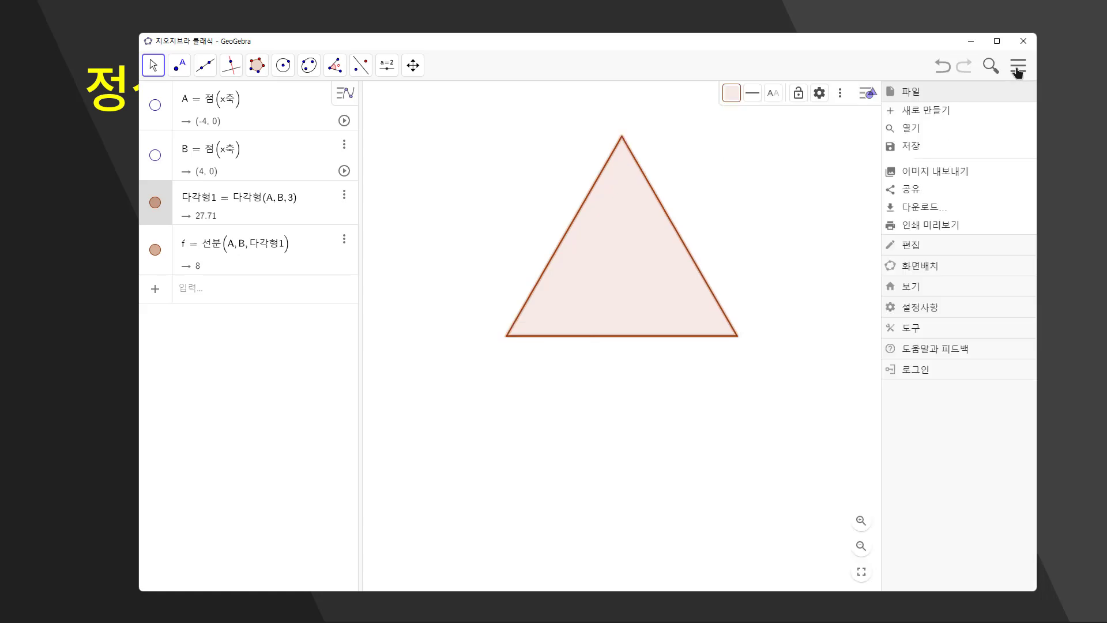
{"action": "left_click", "coordinate": [954, 174]}
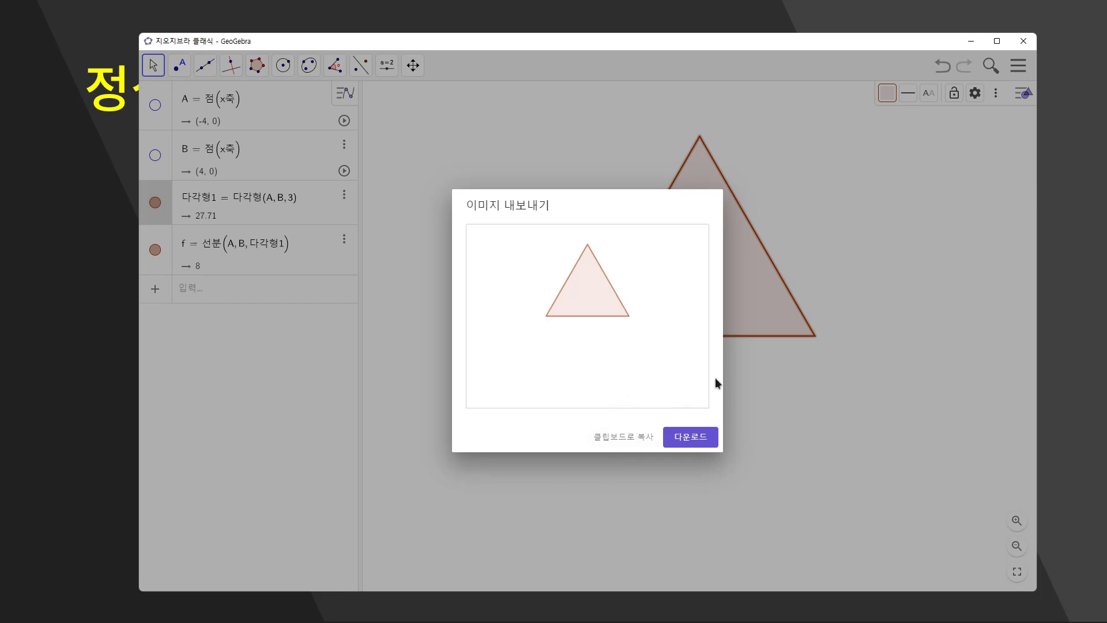
{"action": "left_click", "coordinate": [852, 240]}
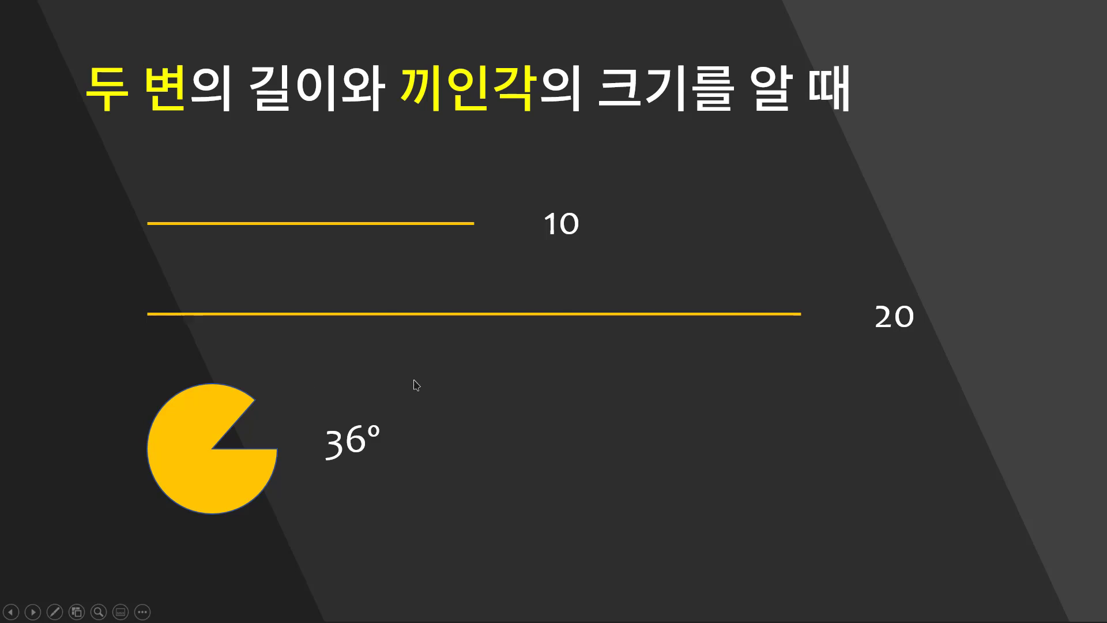
- Switch to the blank GeoGebra window and draw a segment of given length 20 starting at (-9, 0) on the x-axis
{"action": "key", "text": "alt+Tab"}
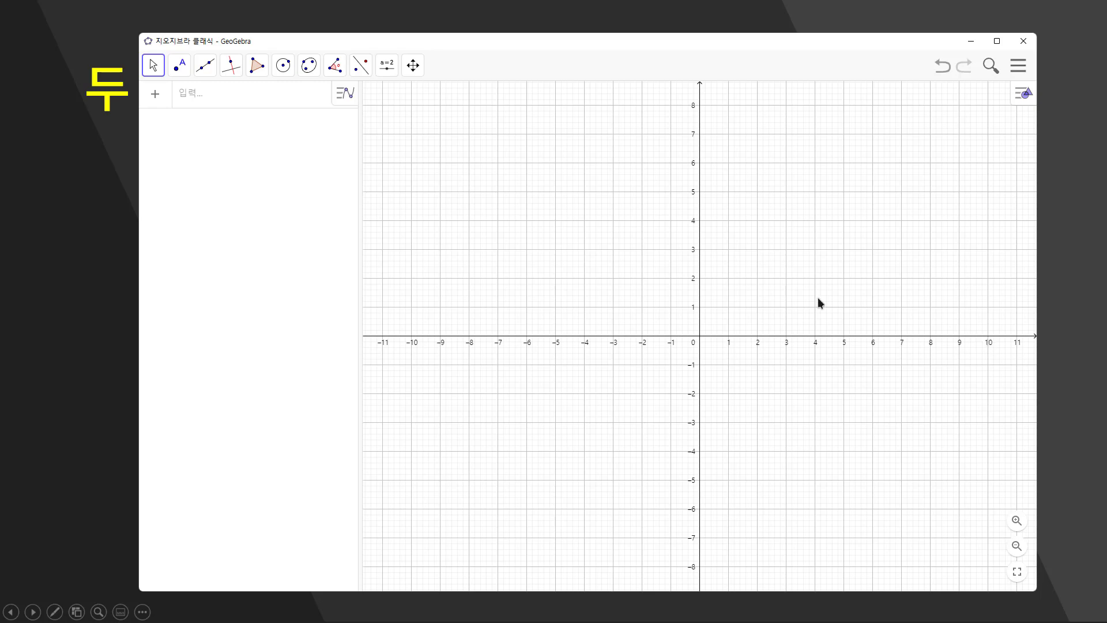
{"action": "left_click", "coordinate": [203, 72]}
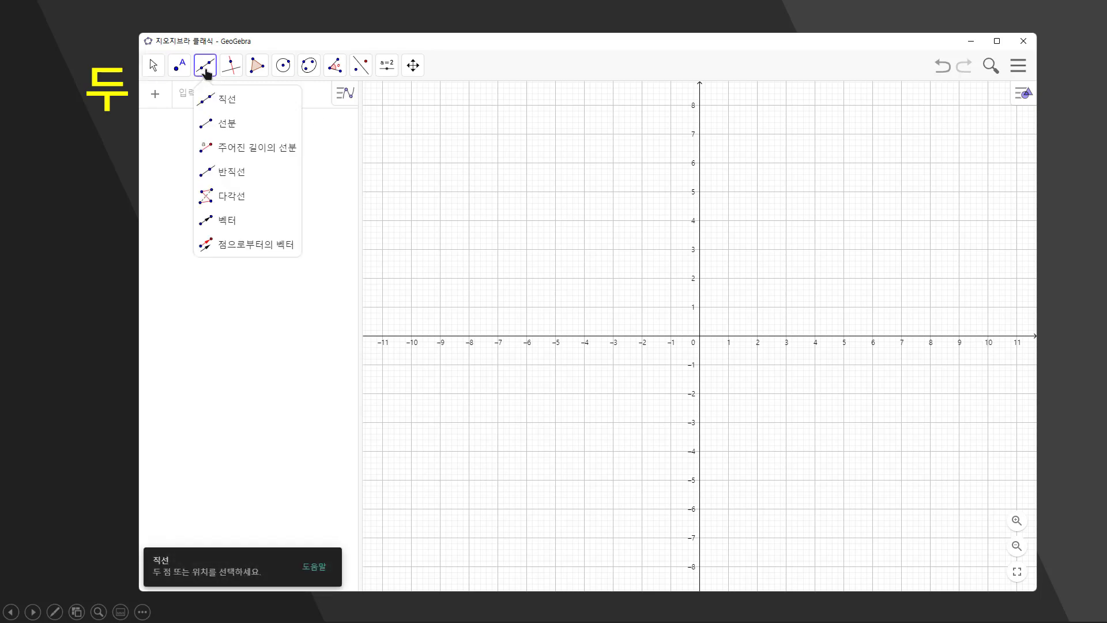
{"action": "mouse_move", "coordinate": [232, 66]}
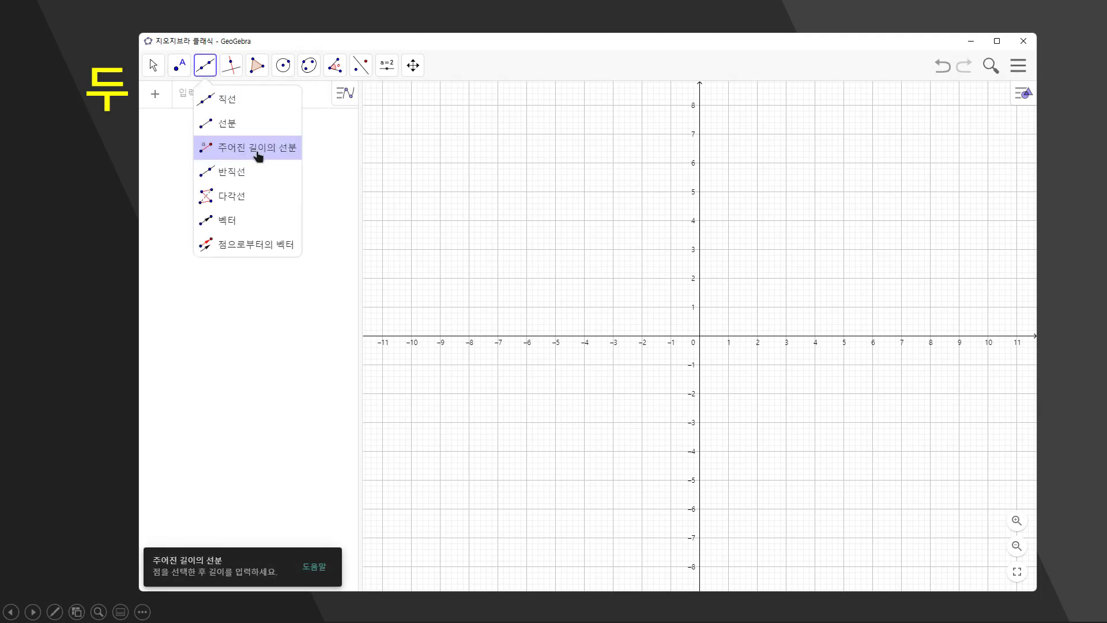
{"action": "left_click", "coordinate": [257, 148]}
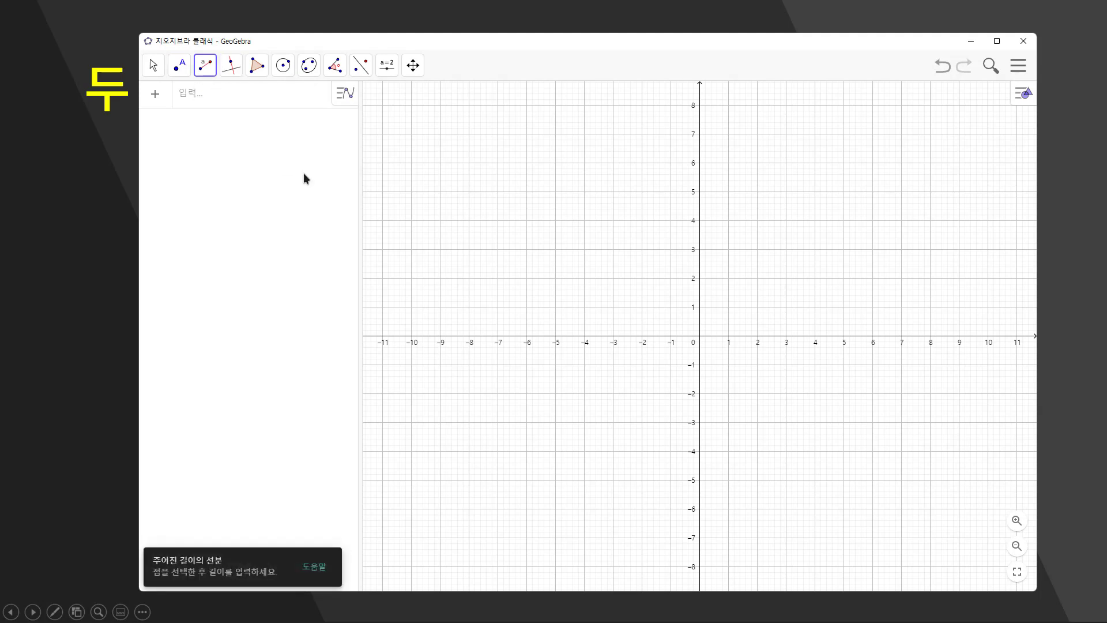
{"action": "left_click", "coordinate": [441, 336]}
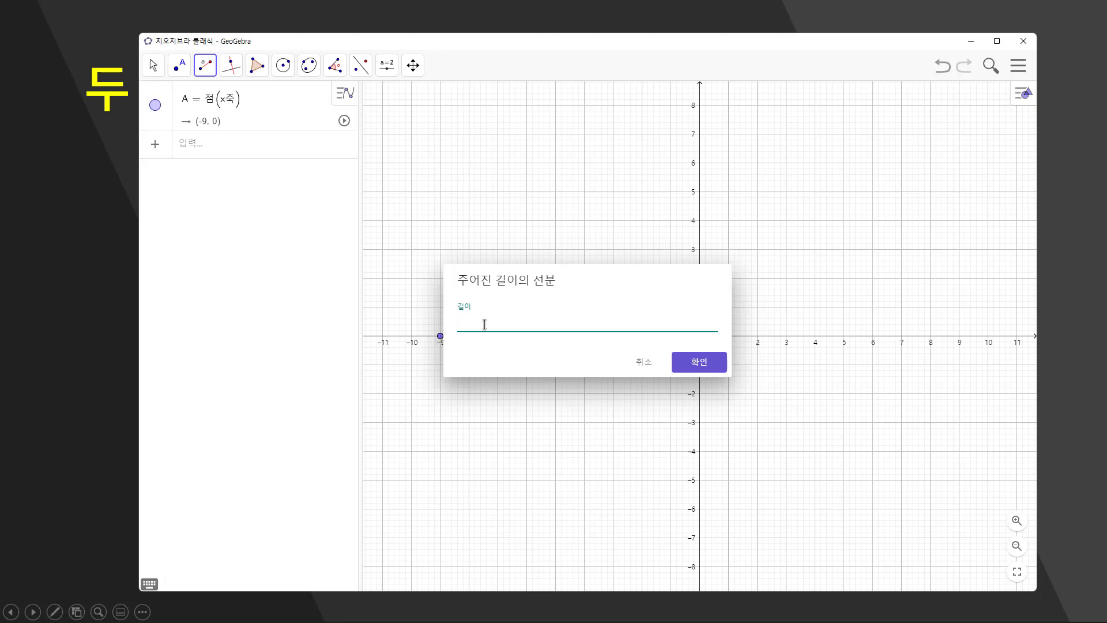
{"action": "type", "text": "20"}
{"action": "left_click", "coordinate": [689, 364]}
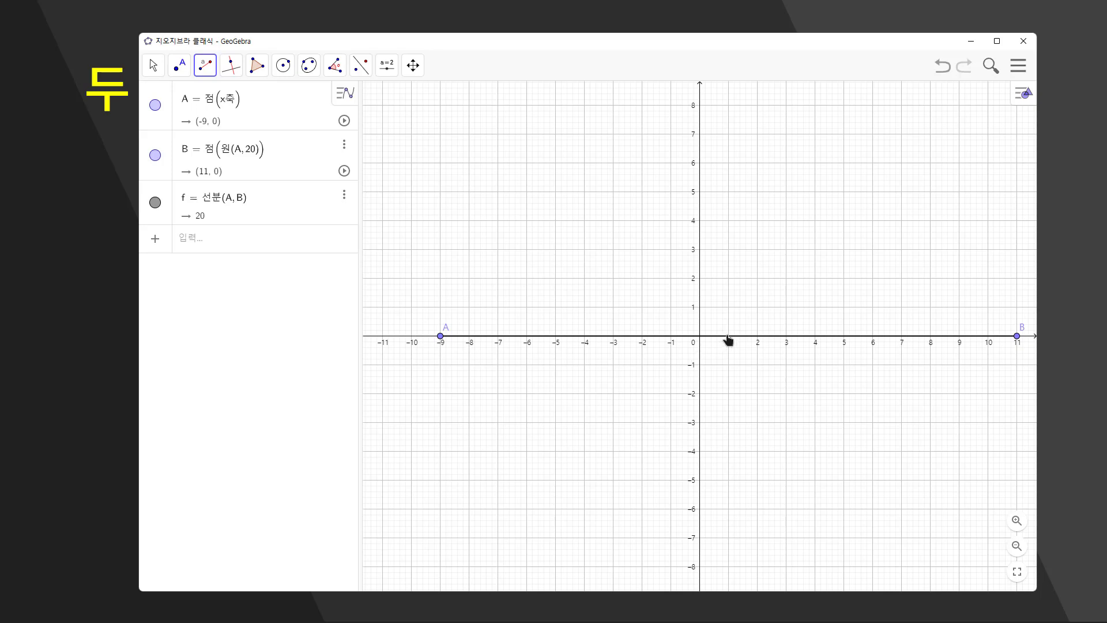
- Draw a second segment of given length 10 starting from point A
{"action": "left_click", "coordinate": [205, 68]}
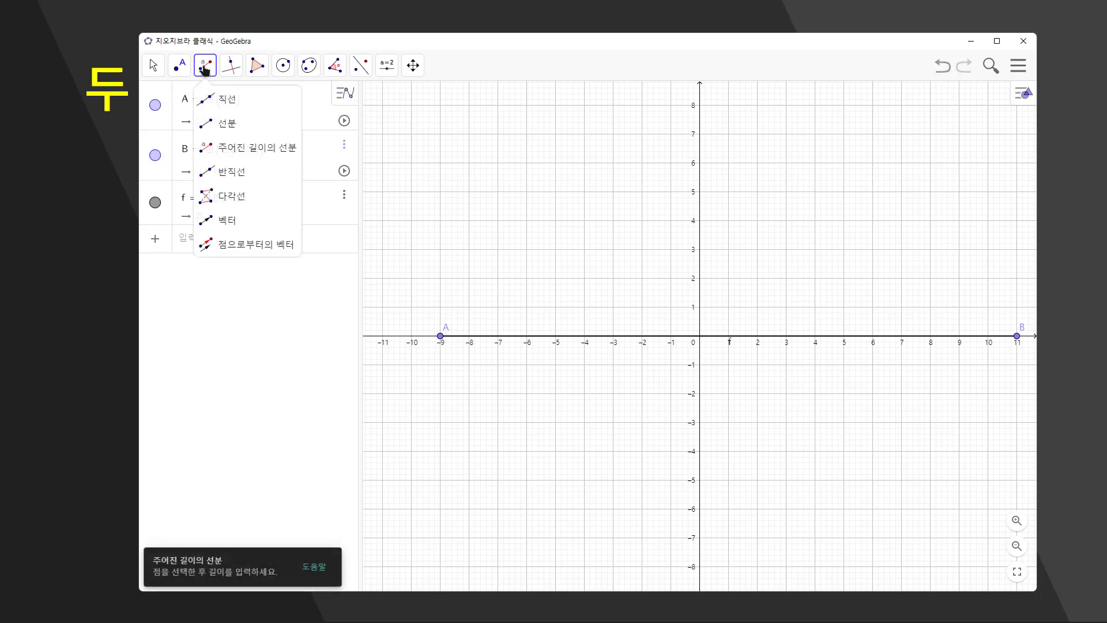
{"action": "left_click", "coordinate": [247, 150]}
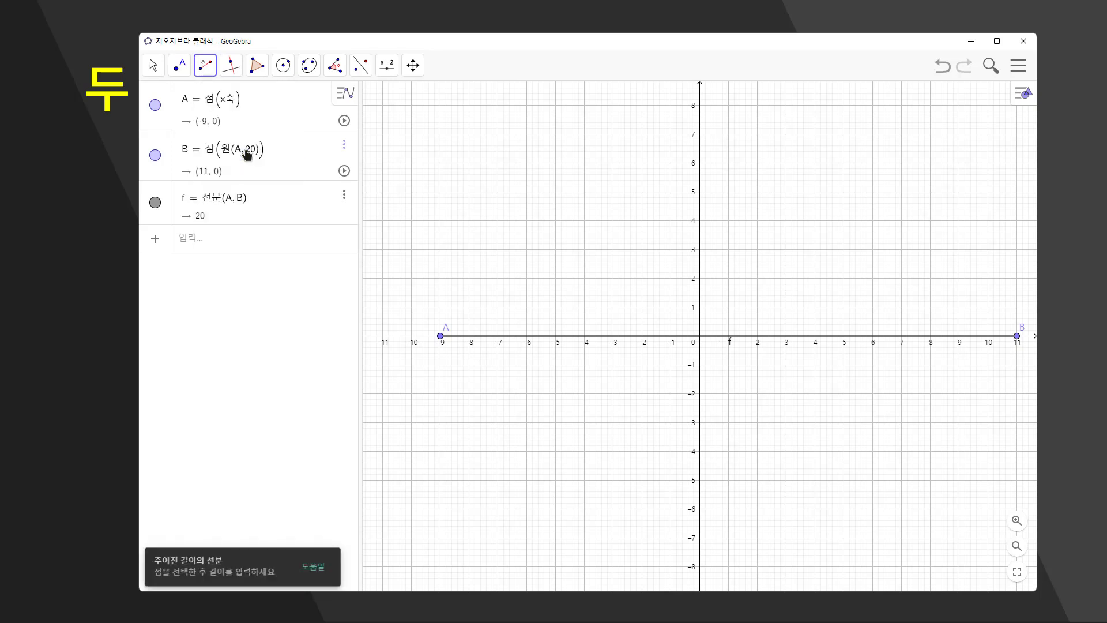
{"action": "left_click", "coordinate": [442, 336]}
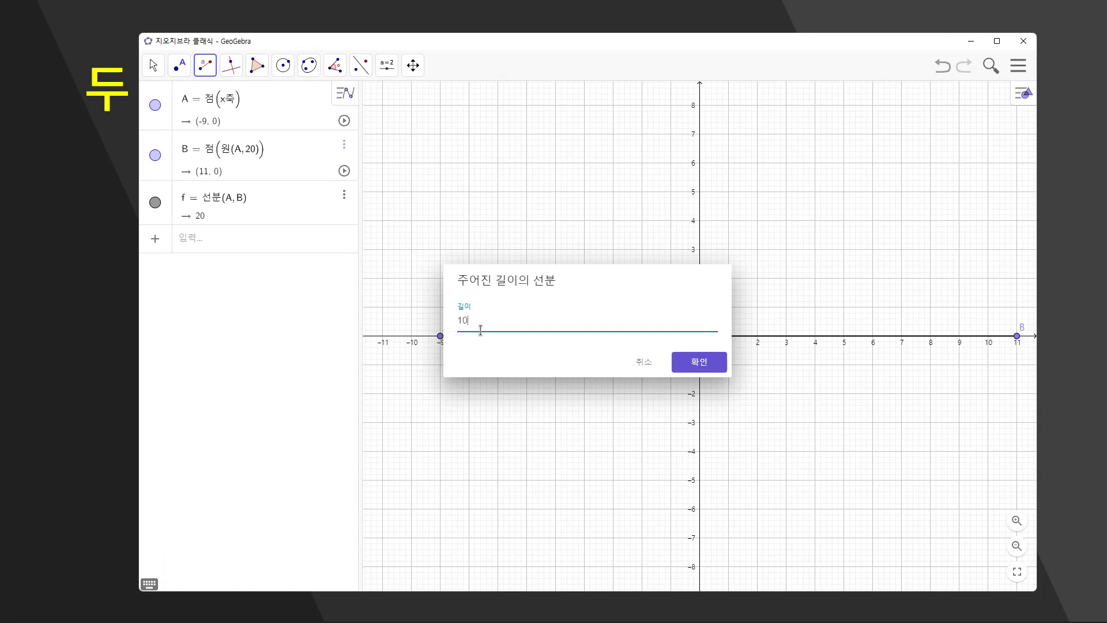
{"action": "left_click", "coordinate": [697, 363]}
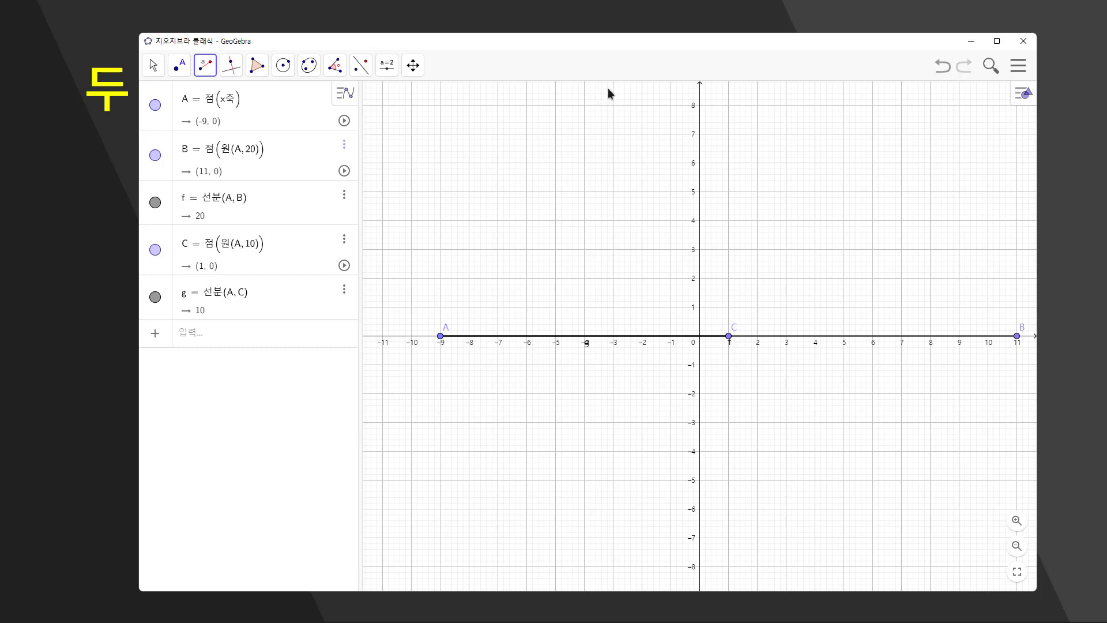
- Construct a 36° counterclockwise angle of given size from point C about vertex A
{"action": "left_click", "coordinate": [336, 66]}
{"action": "left_click", "coordinate": [392, 125]}
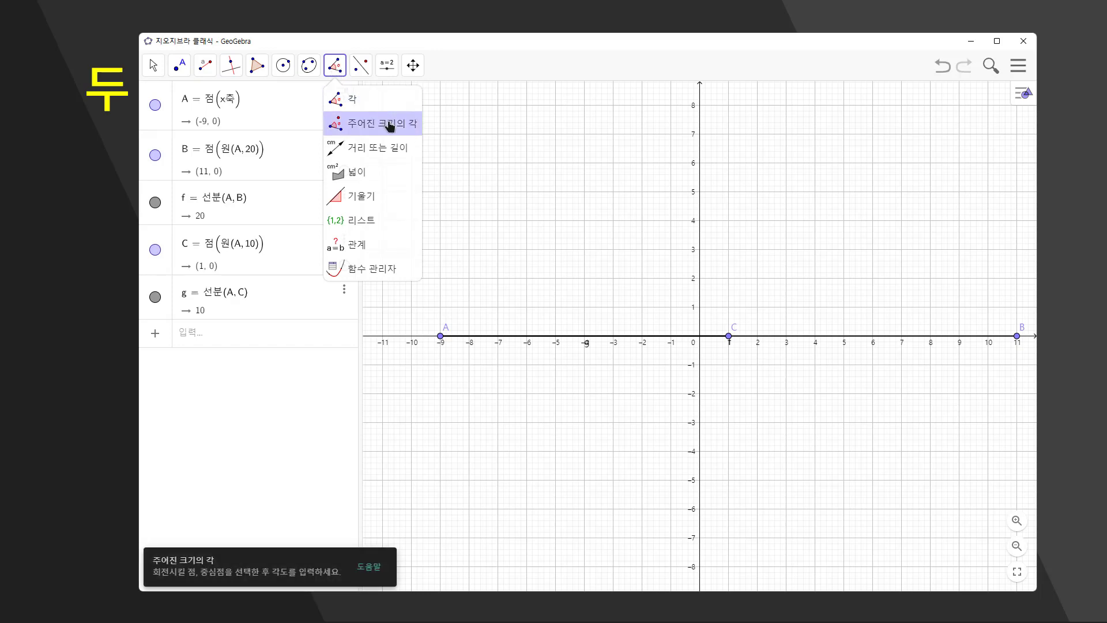
{"action": "left_click", "coordinate": [392, 127]}
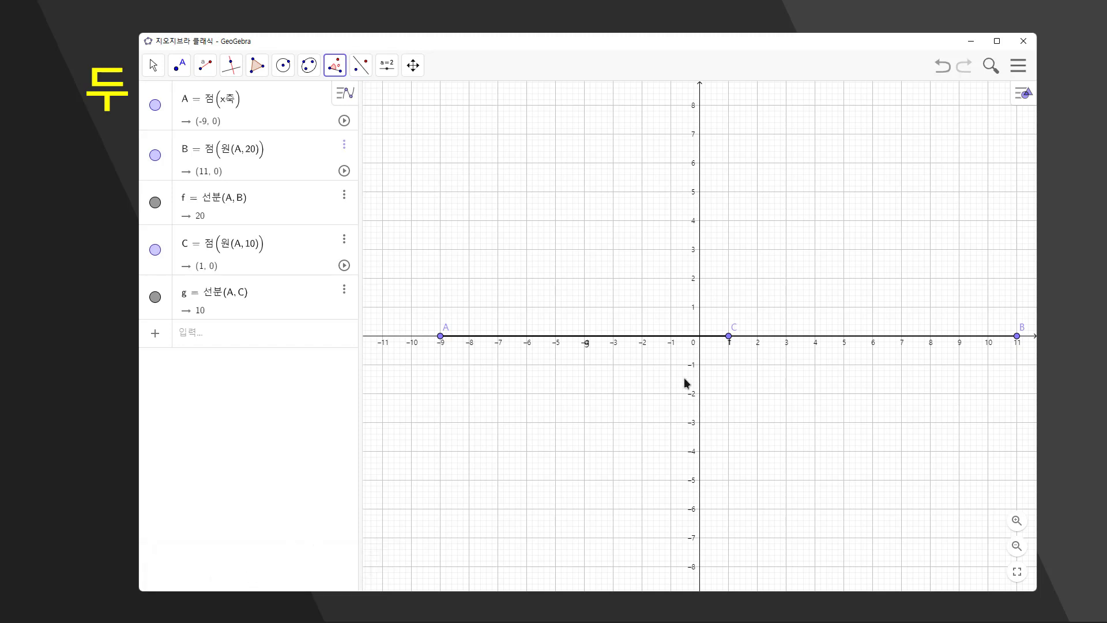
{"action": "left_click", "coordinate": [729, 336]}
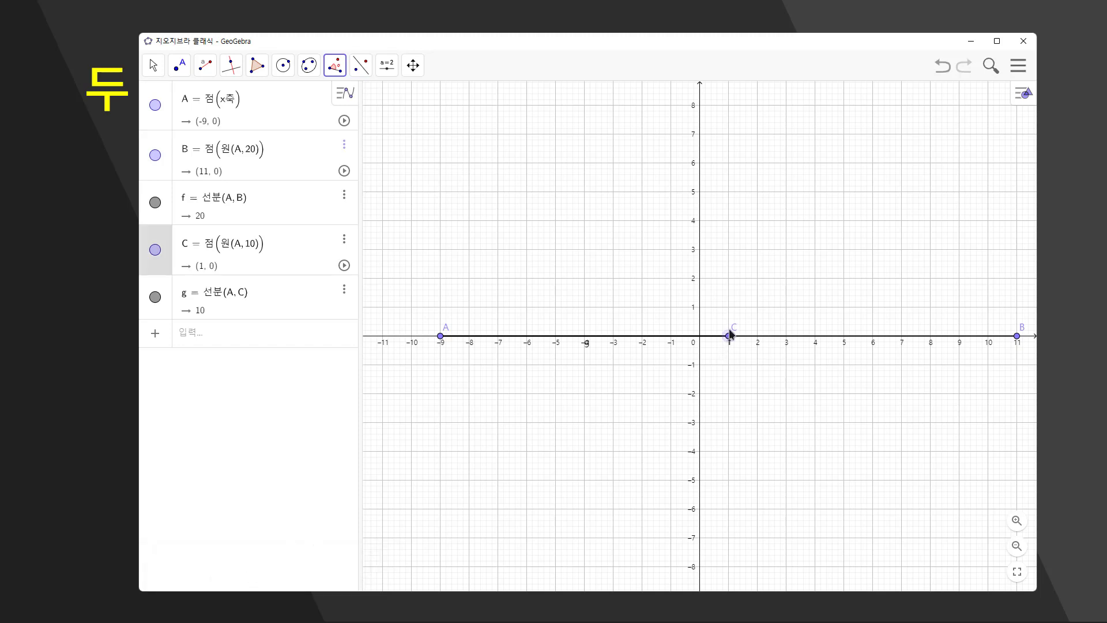
{"action": "left_click", "coordinate": [440, 336]}
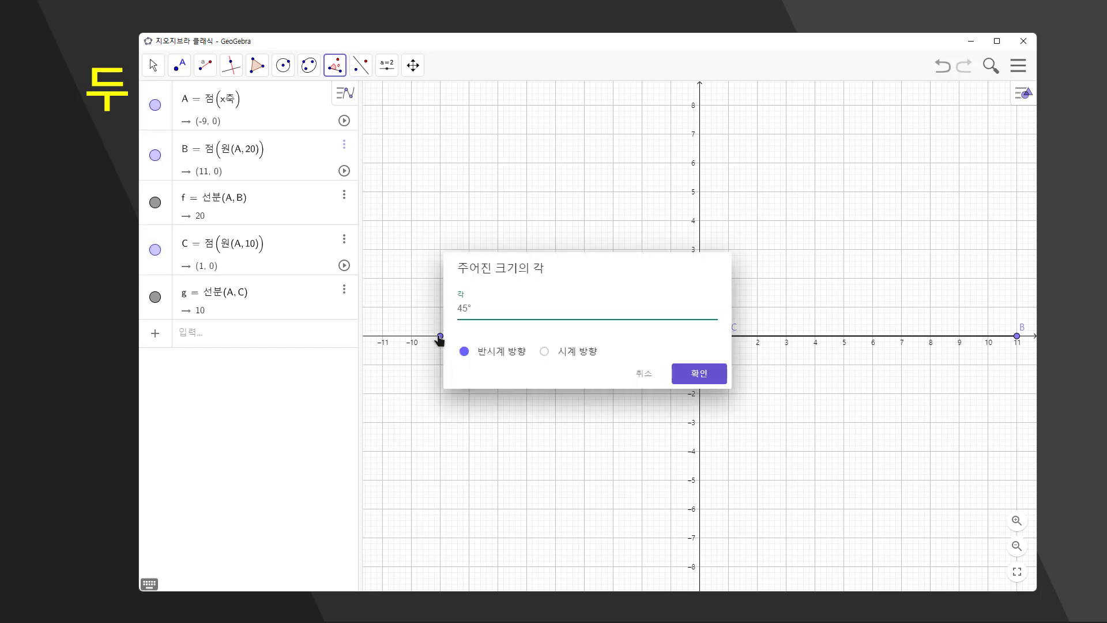
{"action": "left_click_drag", "start_coordinate": [475, 308], "coordinate": [448, 313]}
{"action": "left_click", "coordinate": [694, 379]}
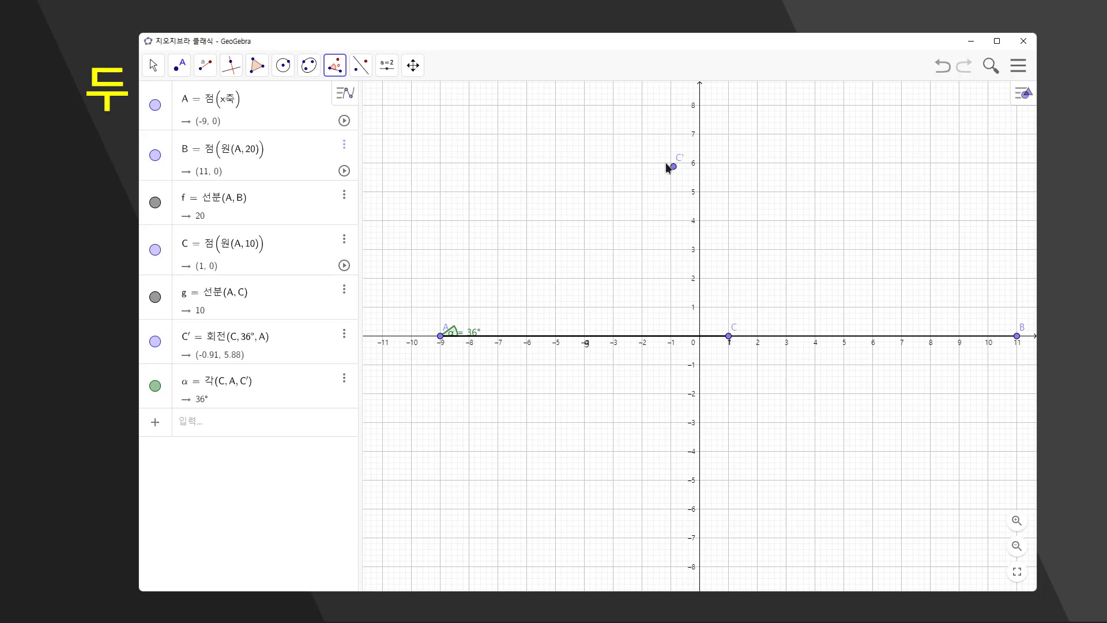
- Create a triangle with the Polygon tool through points A, B and C'
{"action": "left_click", "coordinate": [257, 65]}
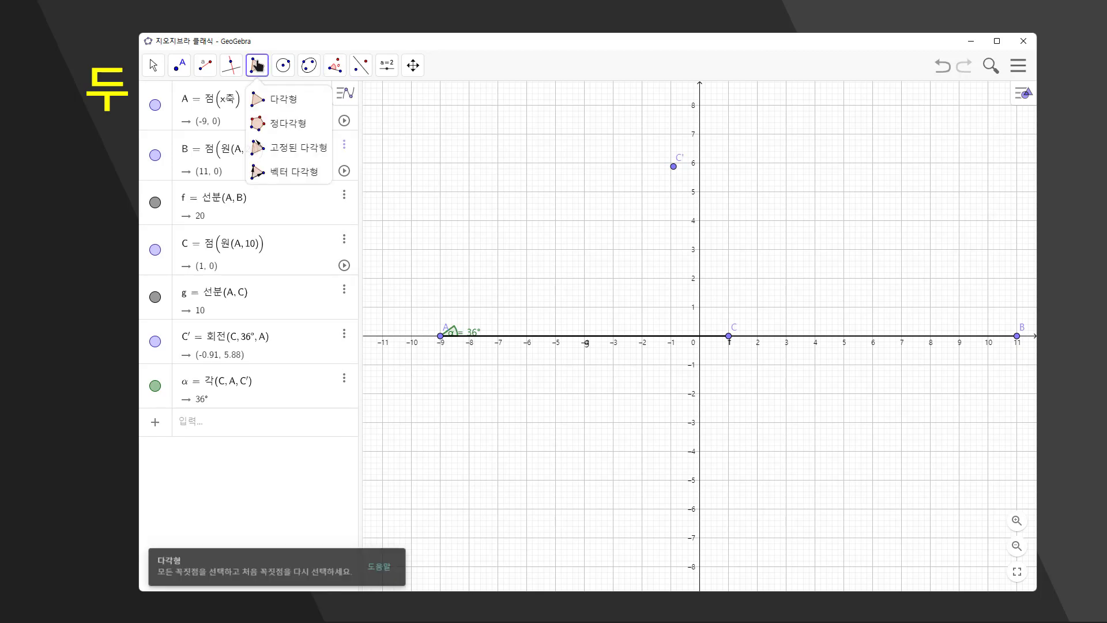
{"action": "left_click", "coordinate": [440, 336]}
{"action": "left_click", "coordinate": [1017, 336]}
{"action": "left_click", "coordinate": [674, 167]}
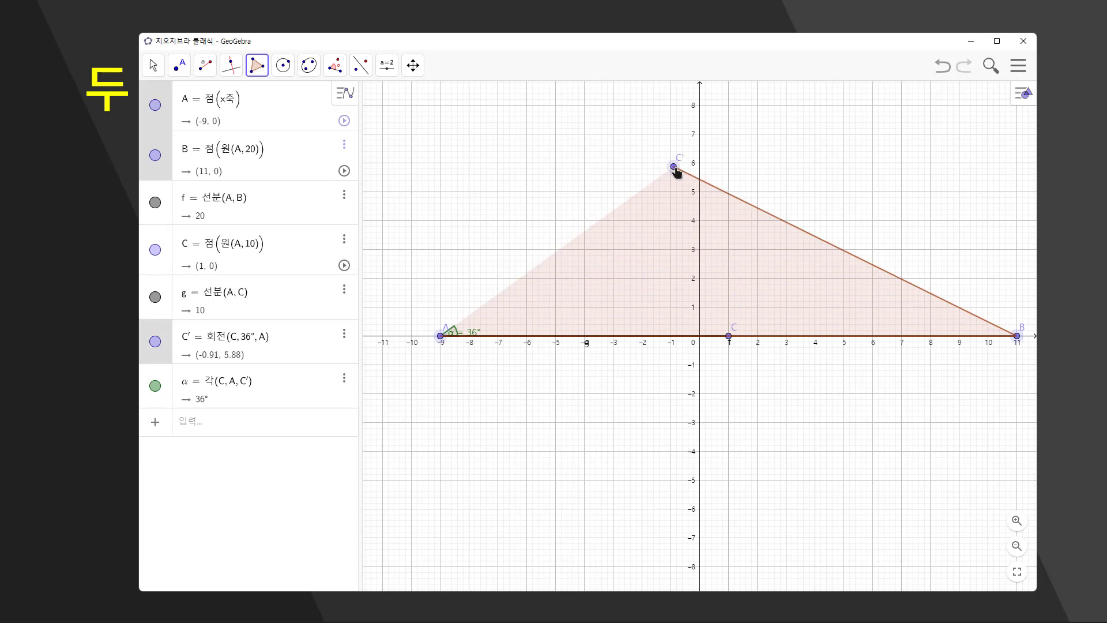
{"action": "left_click", "coordinate": [441, 336]}
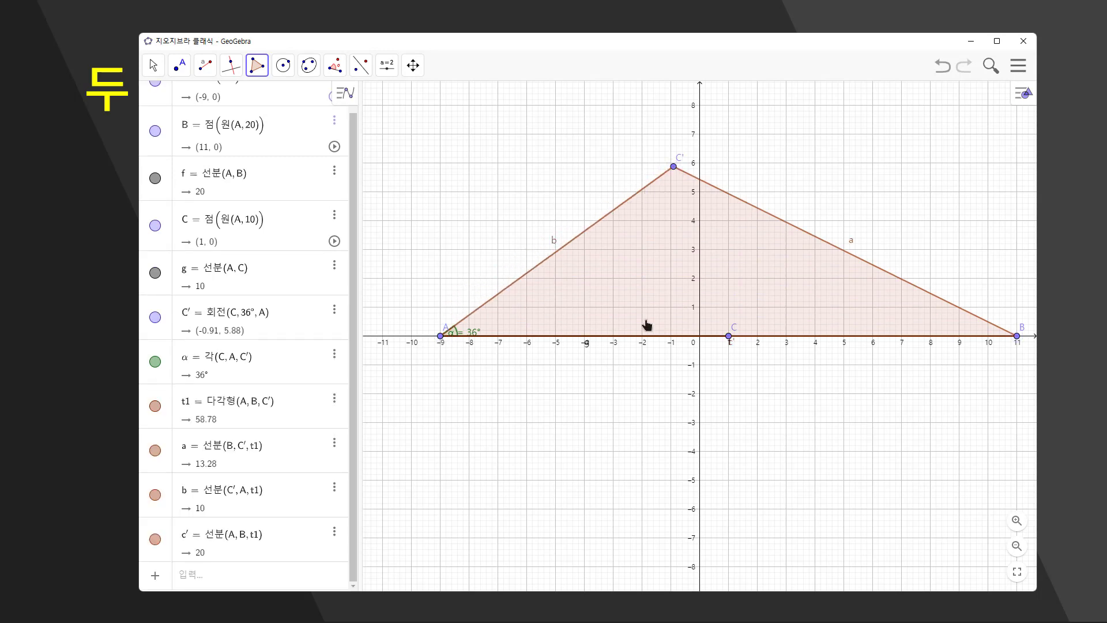
- Hide points A and B and leave the Polygon tool for the Move tool
{"action": "scroll", "coordinate": [256, 211], "scroll_direction": "up", "scroll_amount": 1}
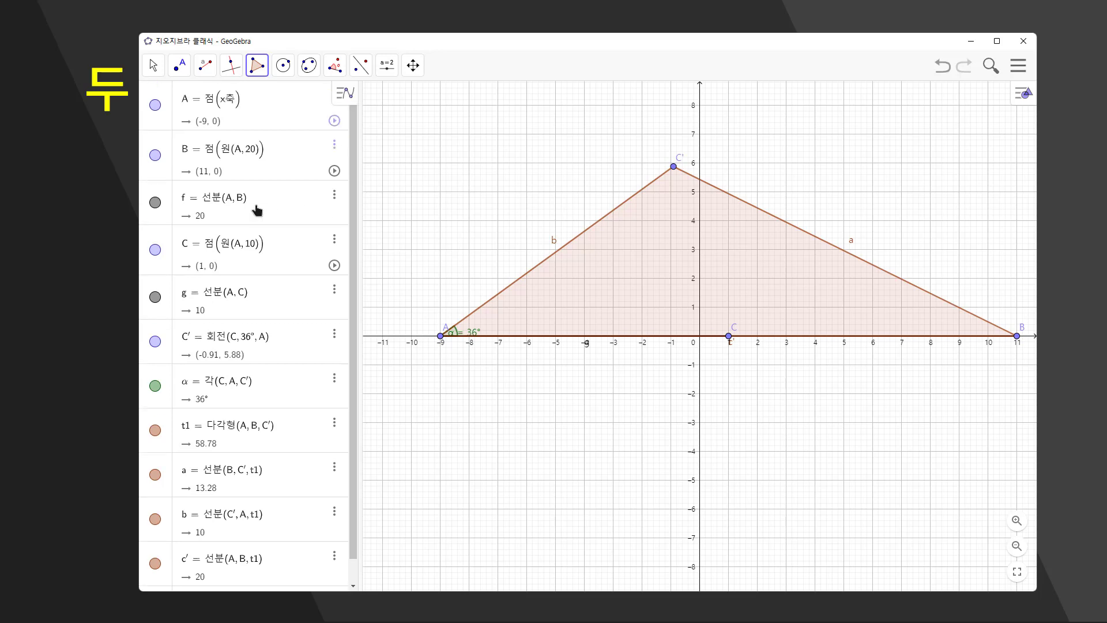
{"action": "left_click", "coordinate": [156, 105]}
{"action": "left_click", "coordinate": [155, 155]}
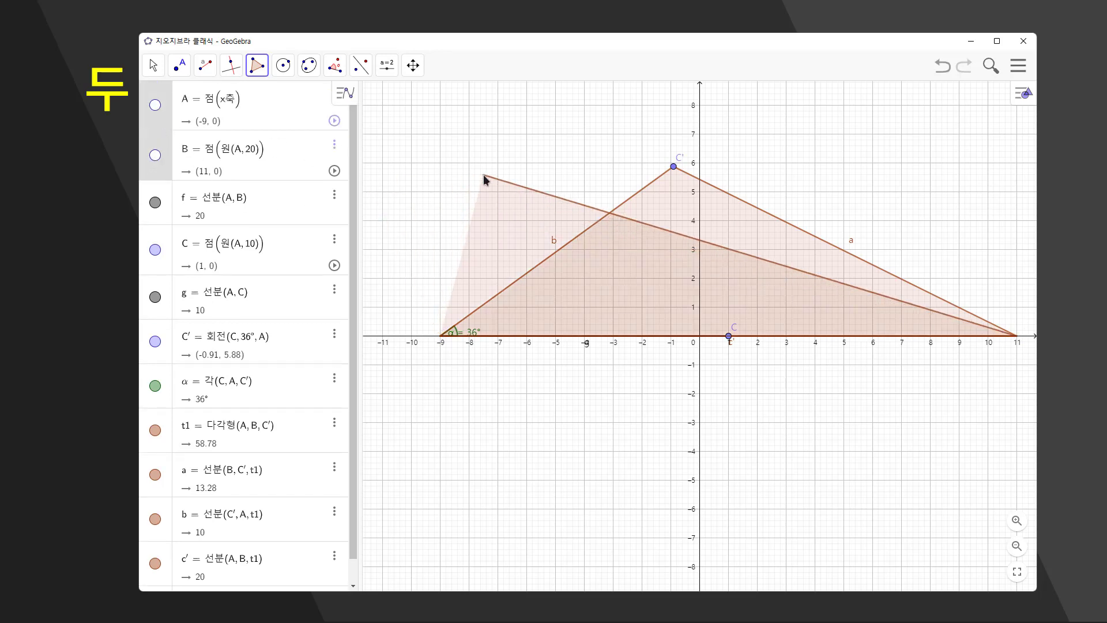
{"action": "key", "text": "Escape"}
{"action": "left_click", "coordinate": [153, 65]}
{"action": "left_click", "coordinate": [178, 100]}
{"action": "scroll", "coordinate": [167, 107], "scroll_direction": "up", "scroll_amount": 1}
{"action": "left_click", "coordinate": [155, 105]}
{"action": "left_click", "coordinate": [155, 155]}
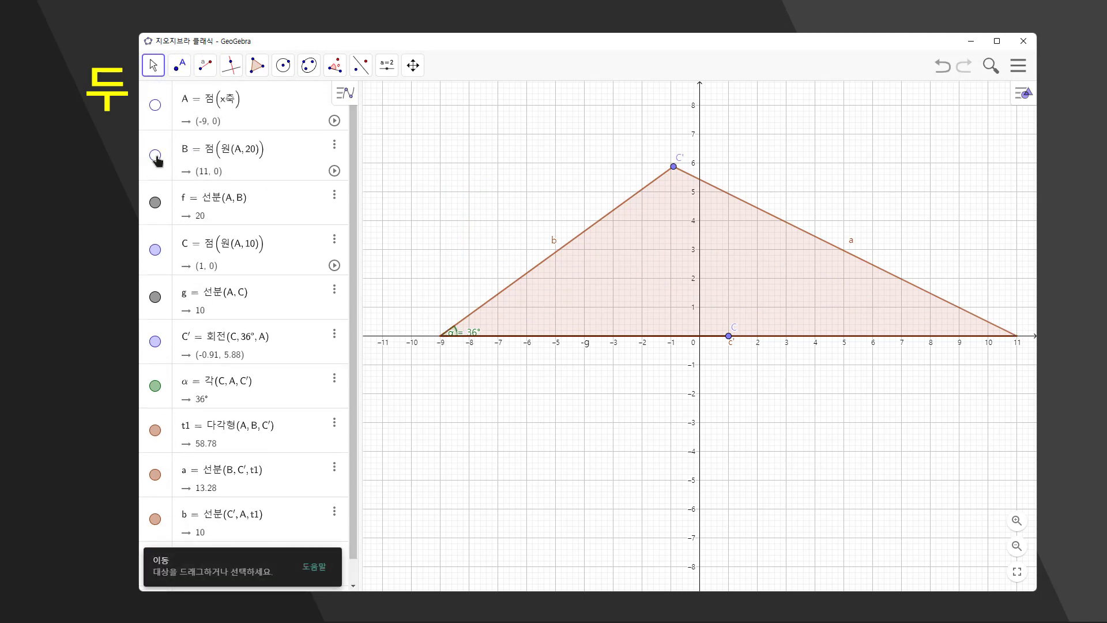
- Hide segments f and g, points C and C', and the angle α
{"action": "left_click", "coordinate": [155, 203]}
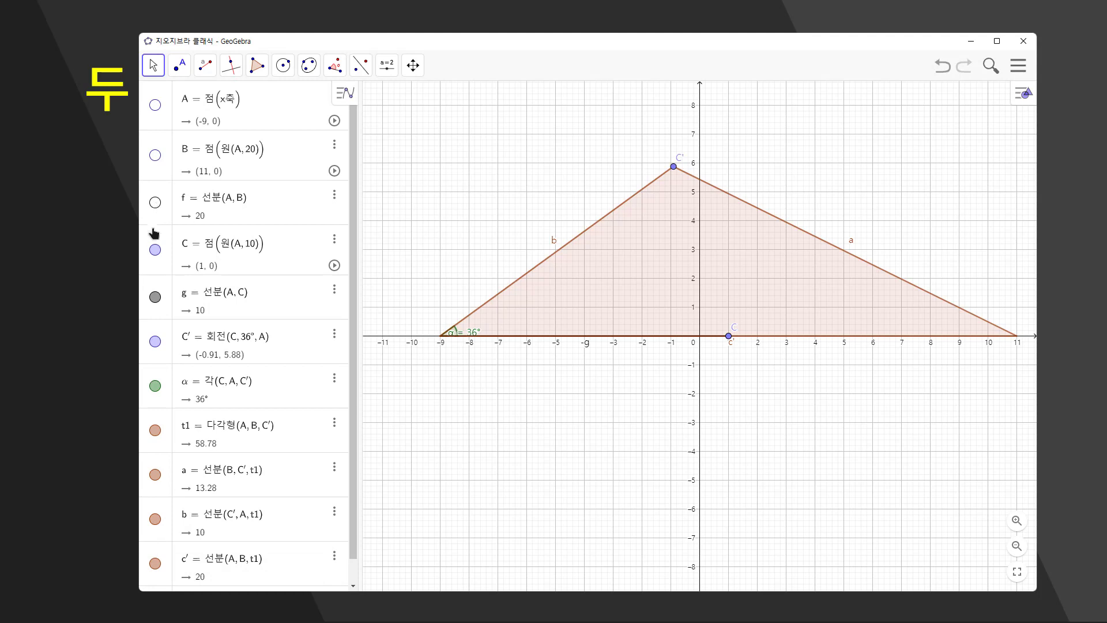
{"action": "left_click", "coordinate": [155, 249]}
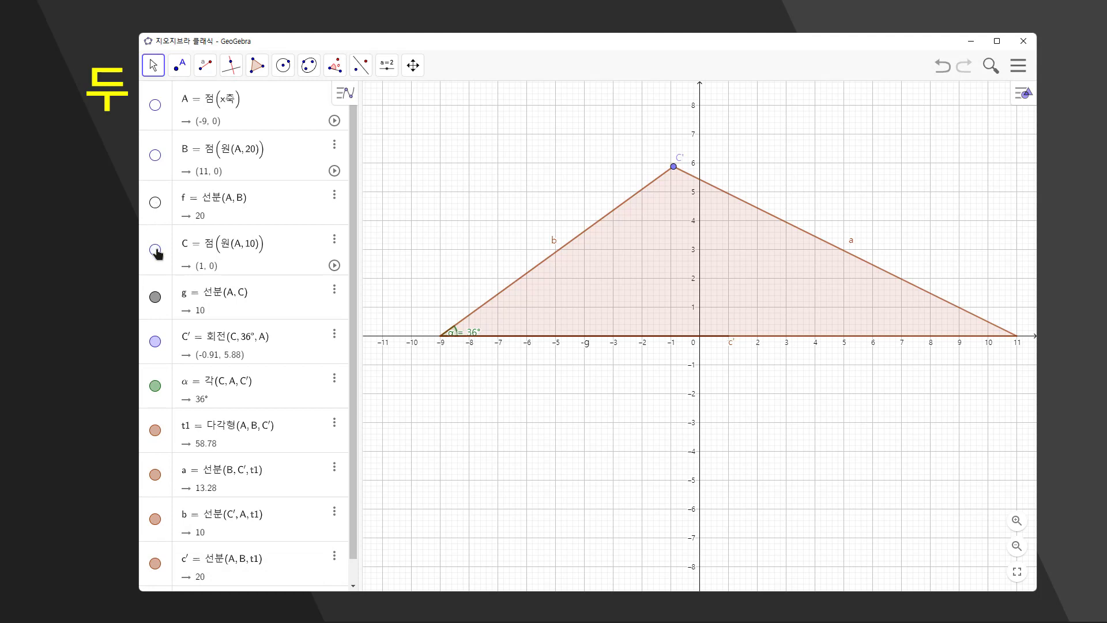
{"action": "left_click", "coordinate": [155, 297]}
{"action": "left_click", "coordinate": [156, 342]}
{"action": "scroll", "coordinate": [192, 349], "scroll_direction": "down", "scroll_amount": 1}
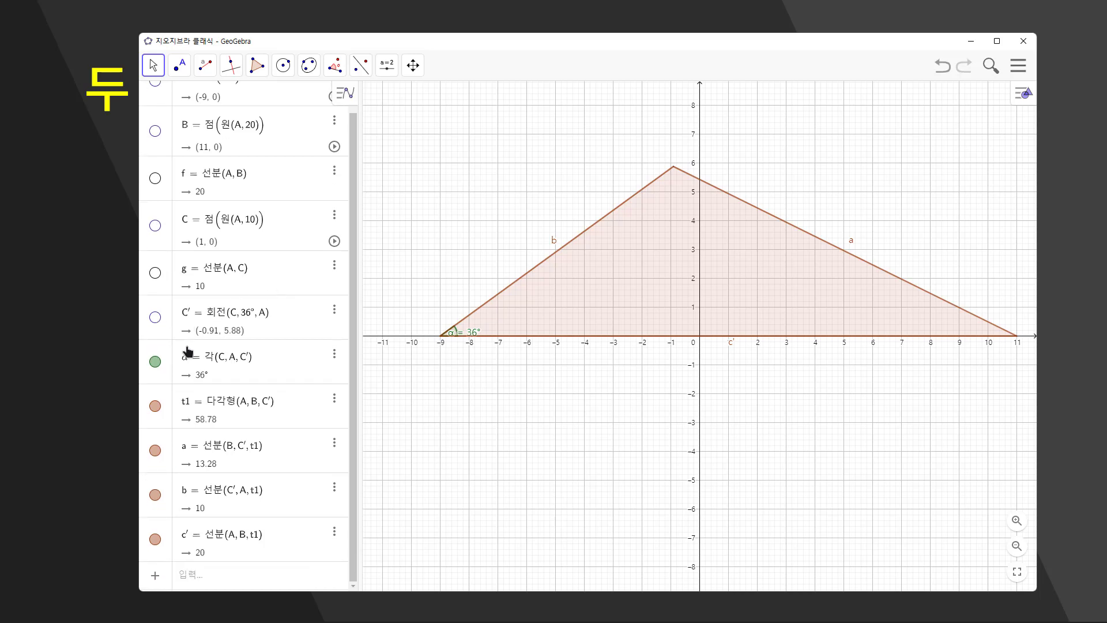
{"action": "left_click", "coordinate": [155, 362]}
- Toggle the visibility of the polygon t1 off and back on
{"action": "left_click", "coordinate": [158, 407]}
{"action": "left_click", "coordinate": [158, 408]}
{"action": "left_click", "coordinate": [158, 407]}
{"action": "left_click", "coordinate": [158, 407]}
- Turn off the labels of the triangle's sides a, b and c' in their object settings, and close the settings
{"action": "left_click", "coordinate": [334, 443]}
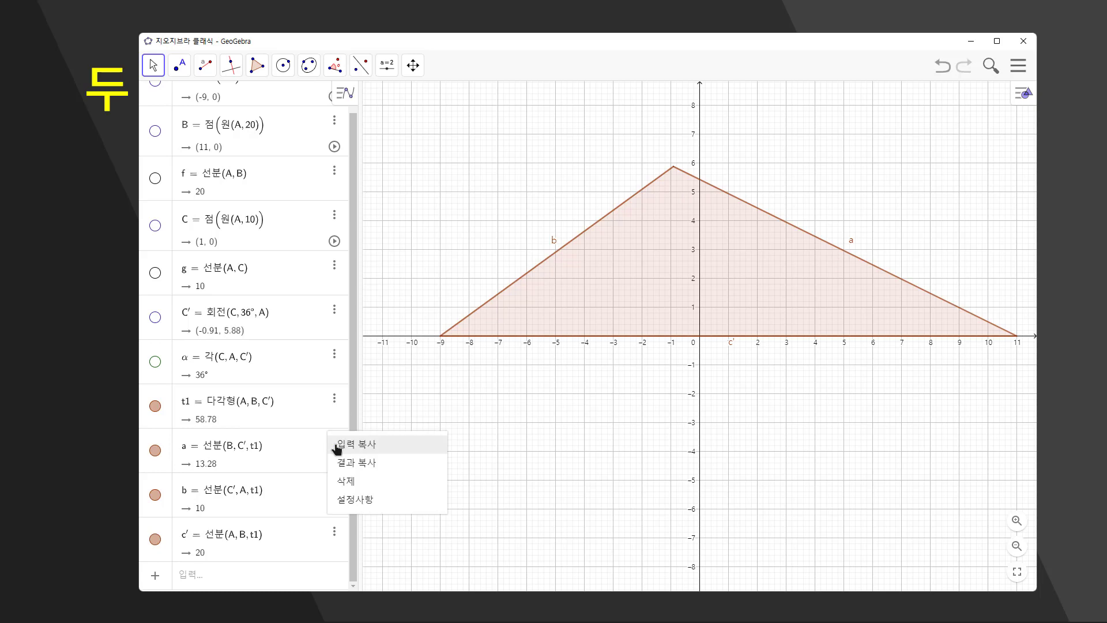
{"action": "left_click", "coordinate": [370, 498]}
{"action": "left_click", "coordinate": [825, 297]}
{"action": "left_click", "coordinate": [283, 514]}
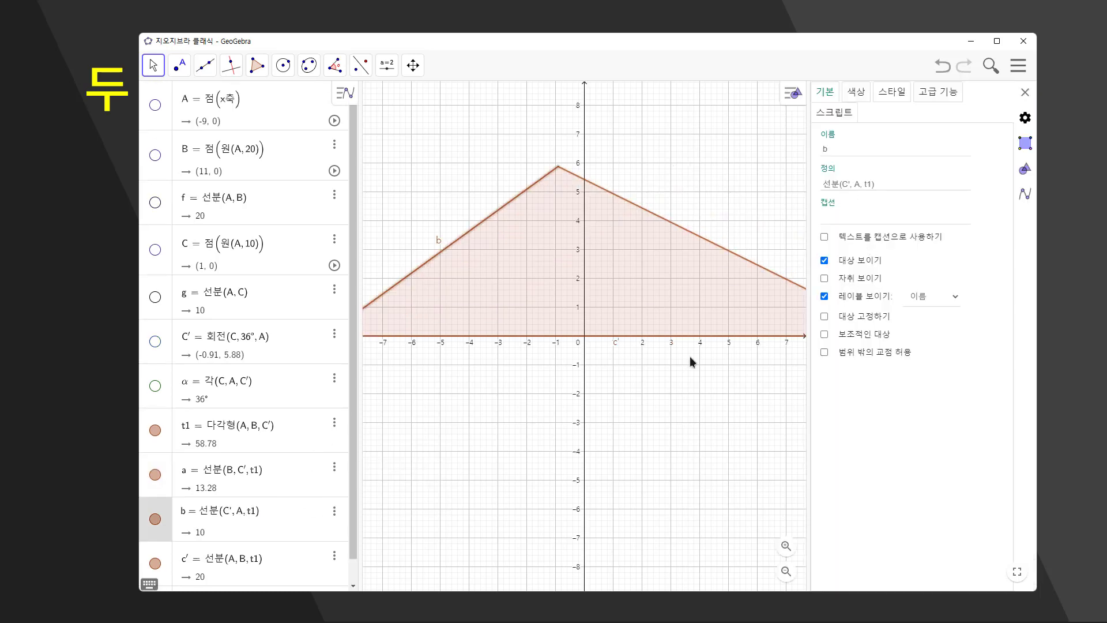
{"action": "left_click", "coordinate": [825, 296]}
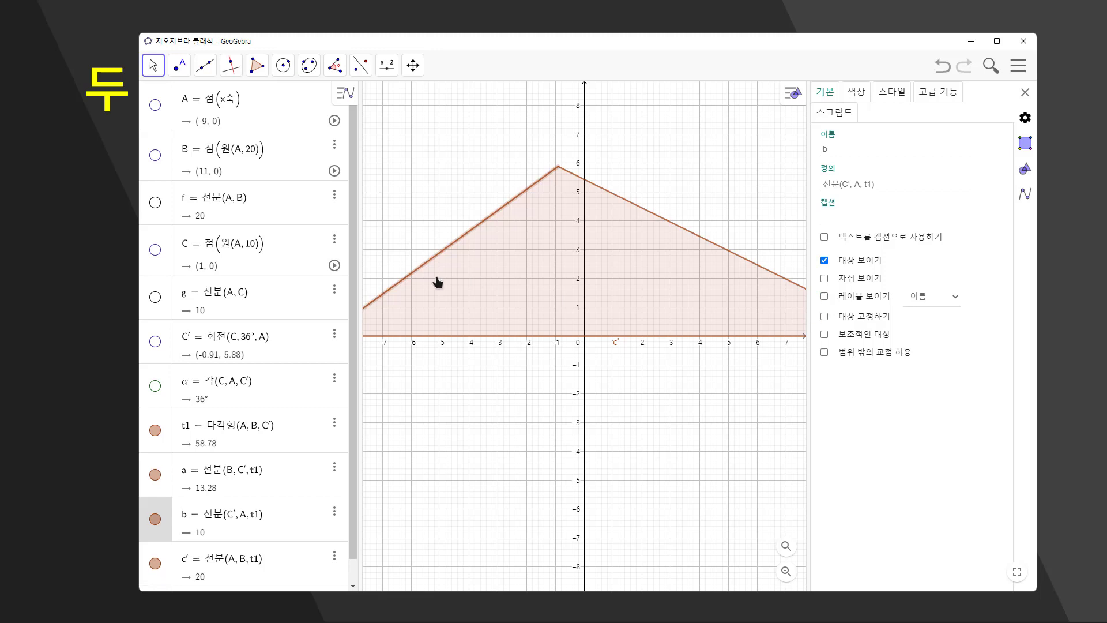
{"action": "left_click", "coordinate": [271, 567]}
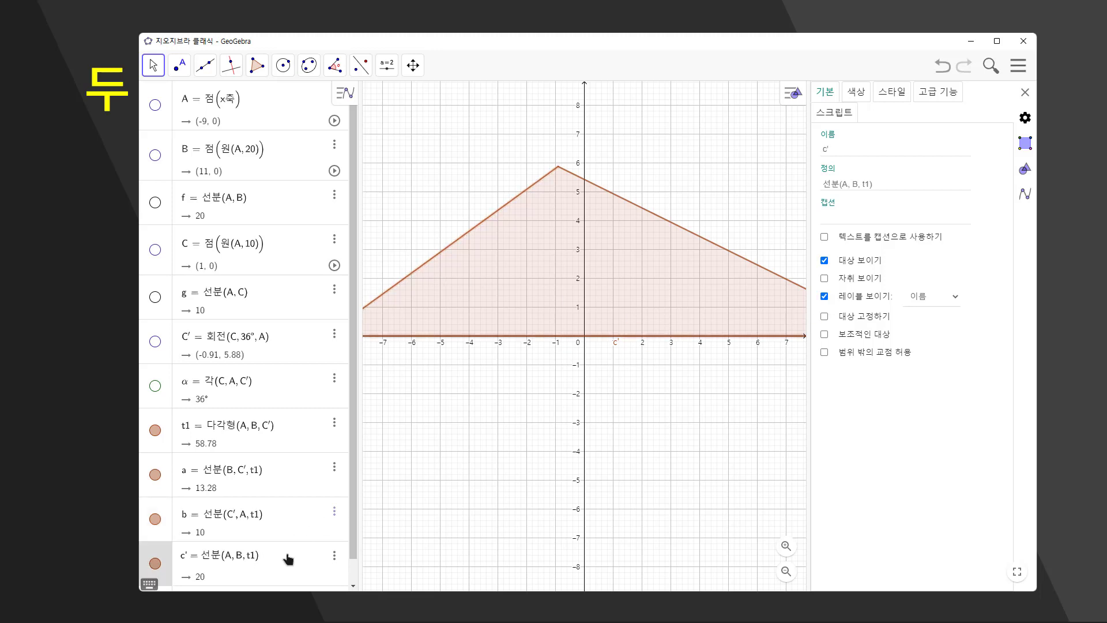
{"action": "left_click", "coordinate": [825, 297]}
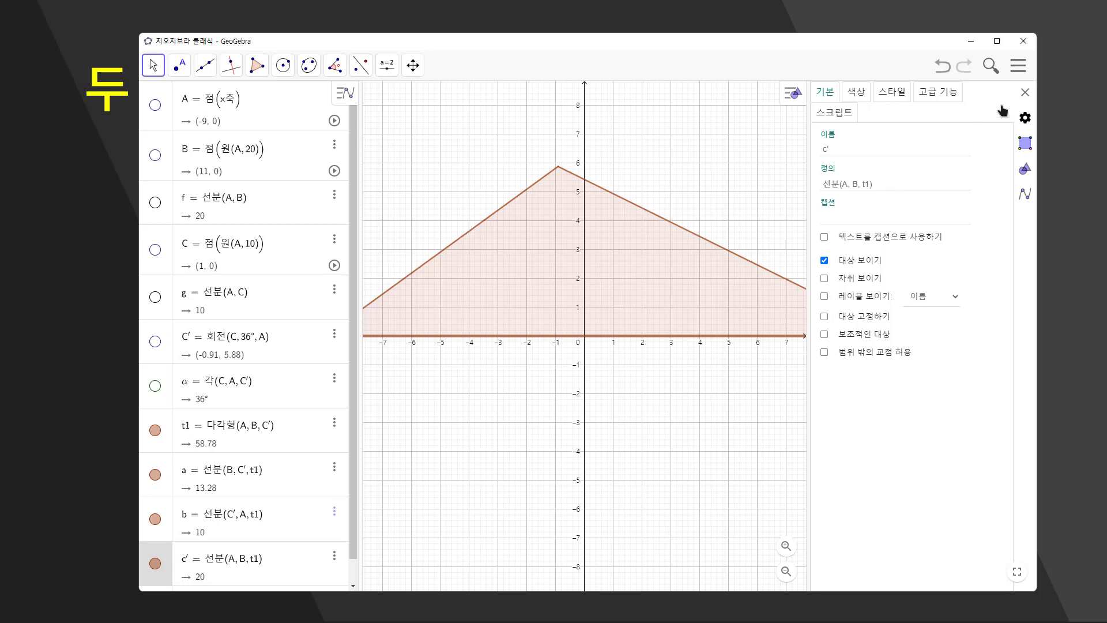
{"action": "left_click", "coordinate": [1025, 93]}
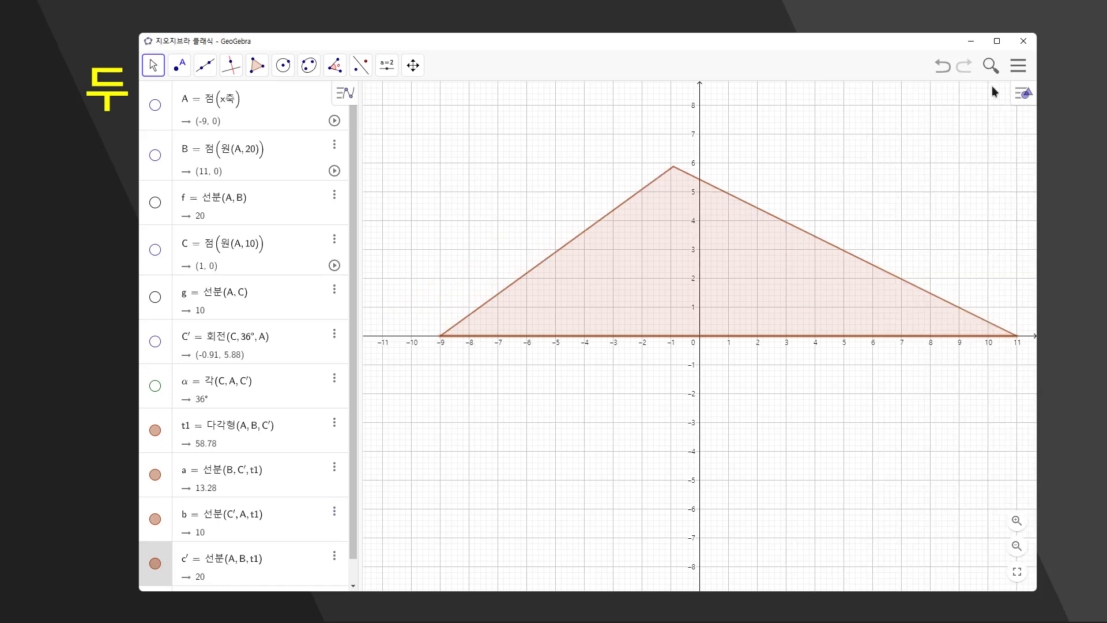
- Hide the coordinate axes and set the grid to none in the graphics view
{"action": "left_click", "coordinate": [1022, 93]}
{"action": "left_click", "coordinate": [155, 65]}
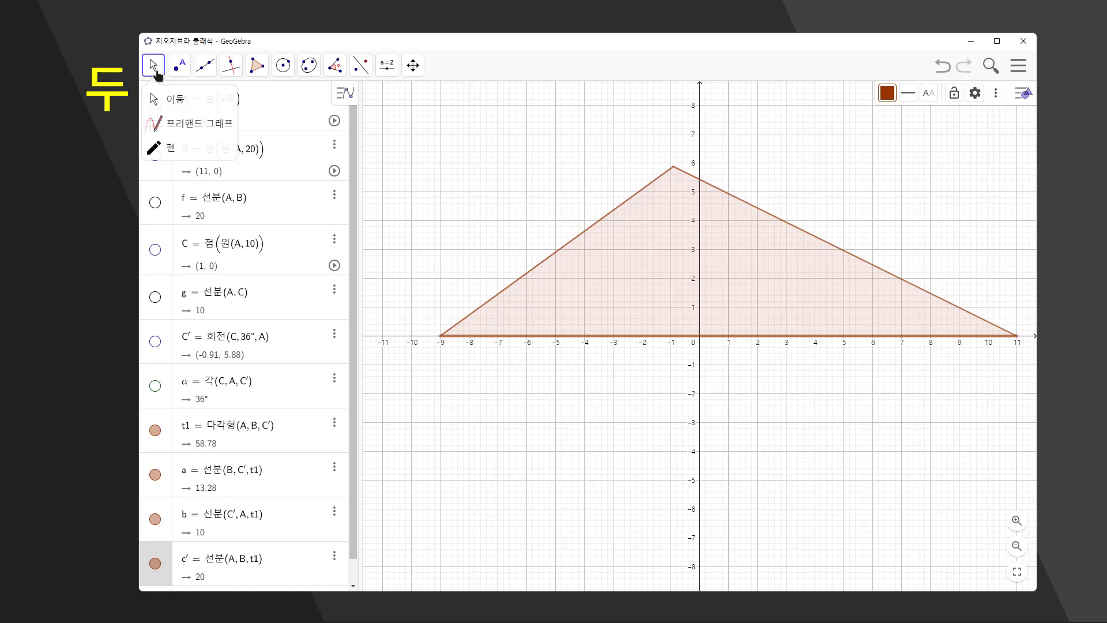
{"action": "key", "text": "Escape"}
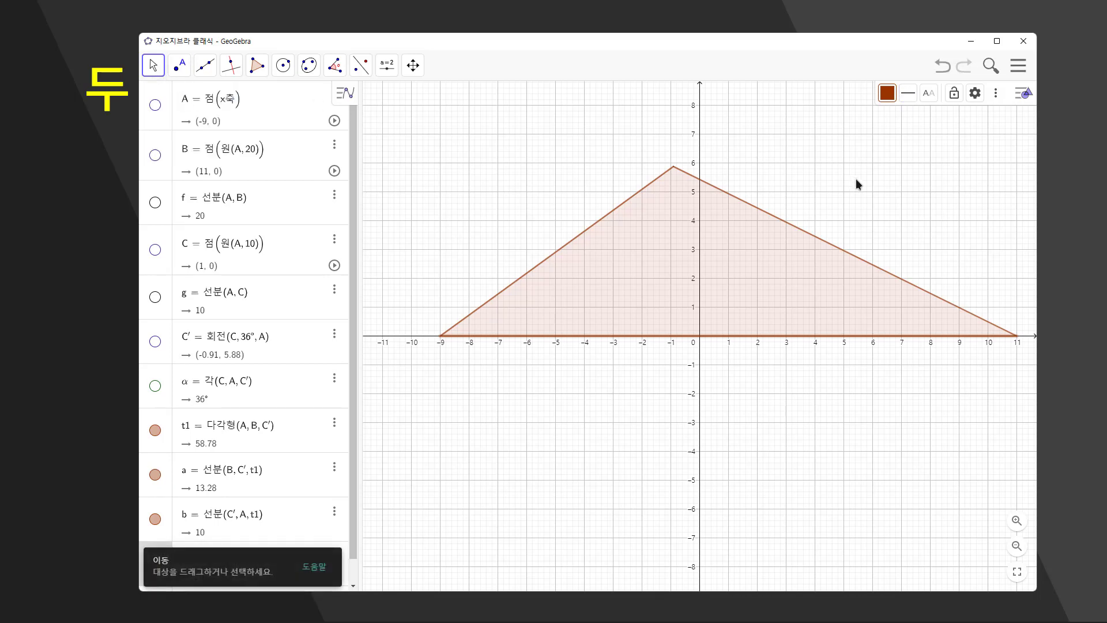
{"action": "left_click", "coordinate": [817, 171]}
{"action": "left_click", "coordinate": [891, 94]}
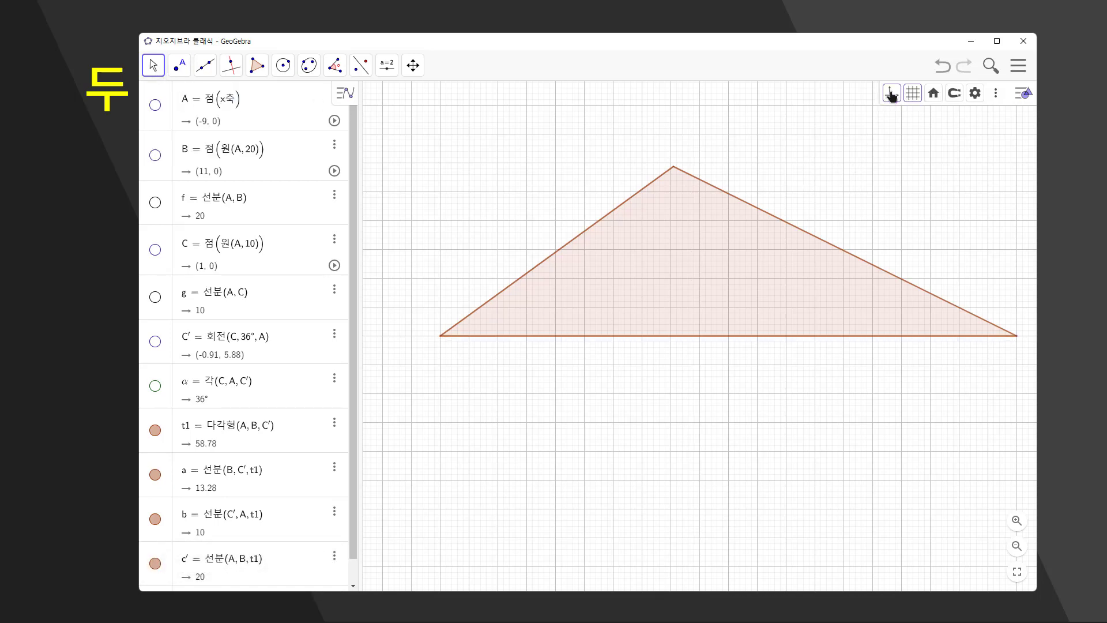
{"action": "left_click", "coordinate": [914, 93]}
{"action": "left_click", "coordinate": [919, 117]}
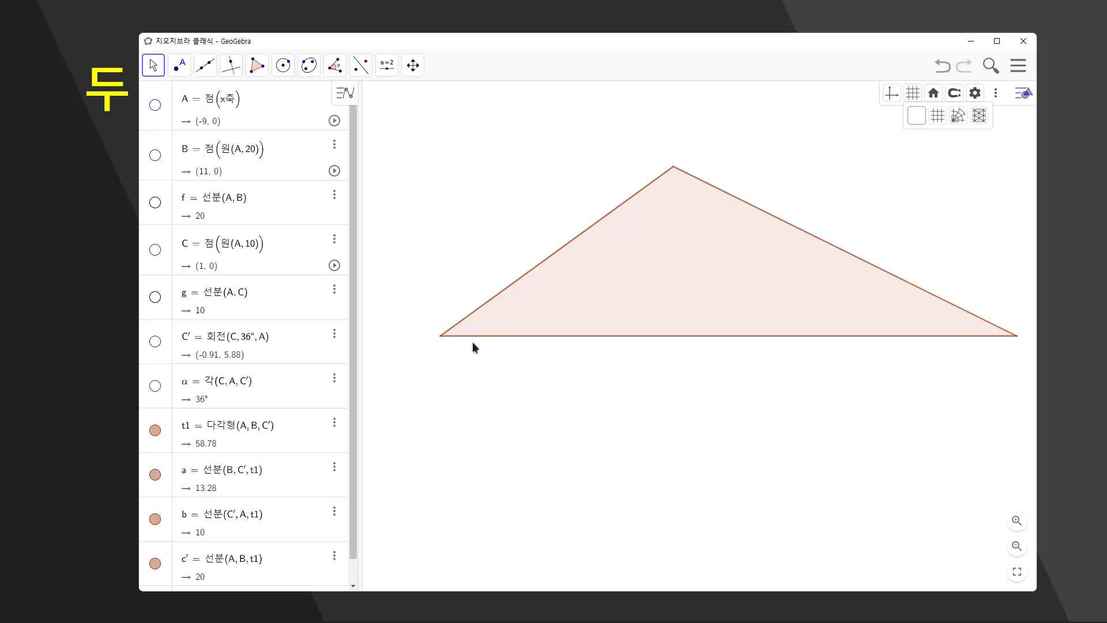
- Show the angle α again, turn off its label in the object settings, and deselect it
{"action": "left_click", "coordinate": [153, 388]}
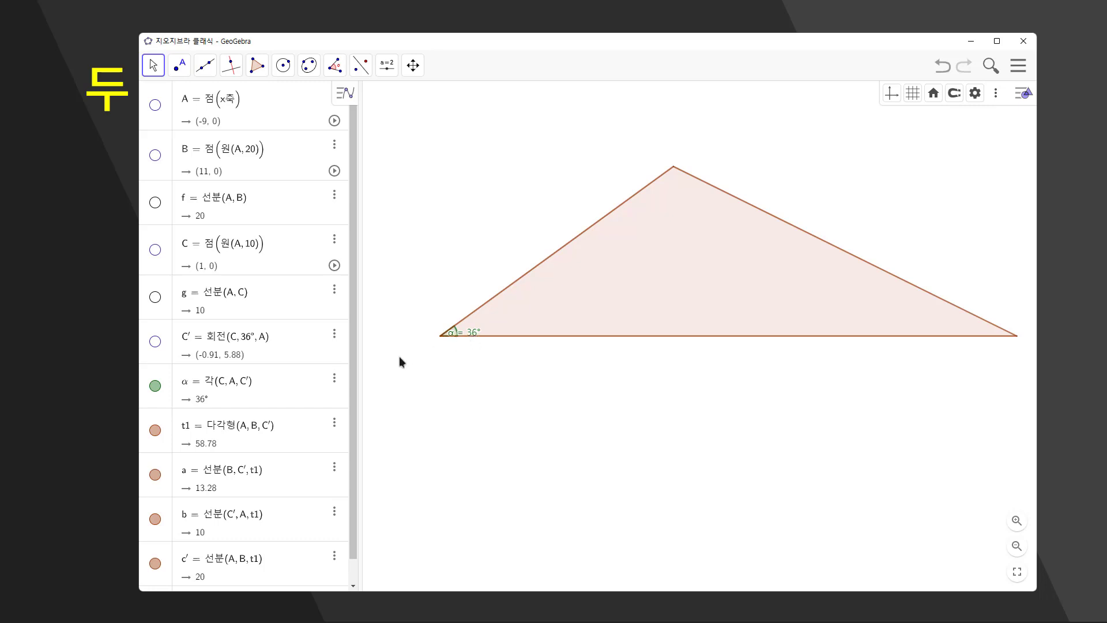
{"action": "left_click", "coordinate": [334, 380]}
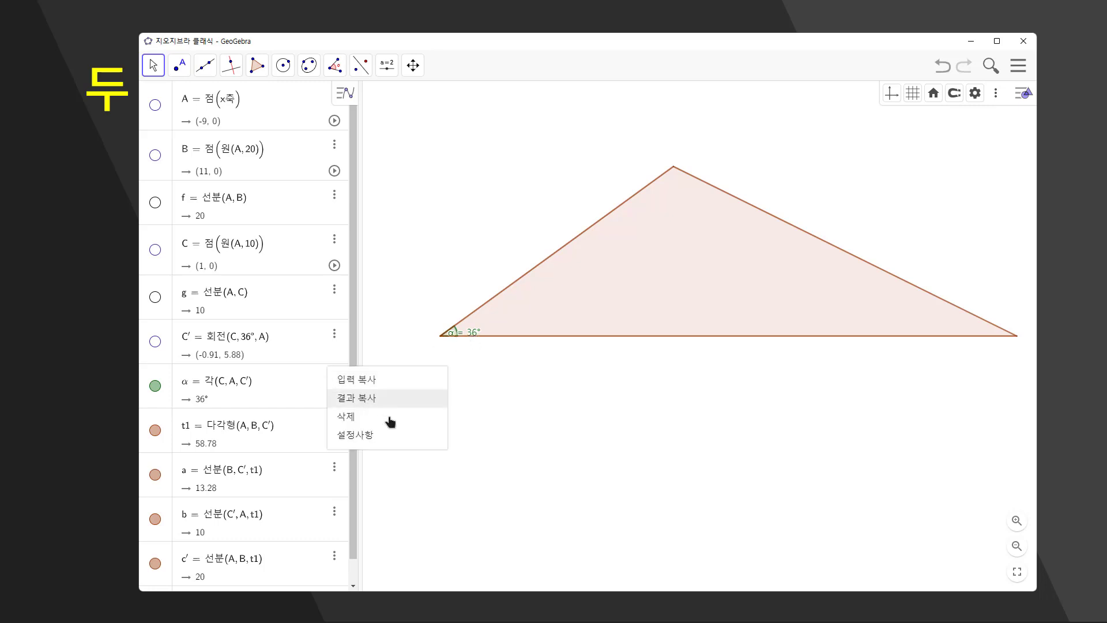
{"action": "left_click", "coordinate": [397, 439]}
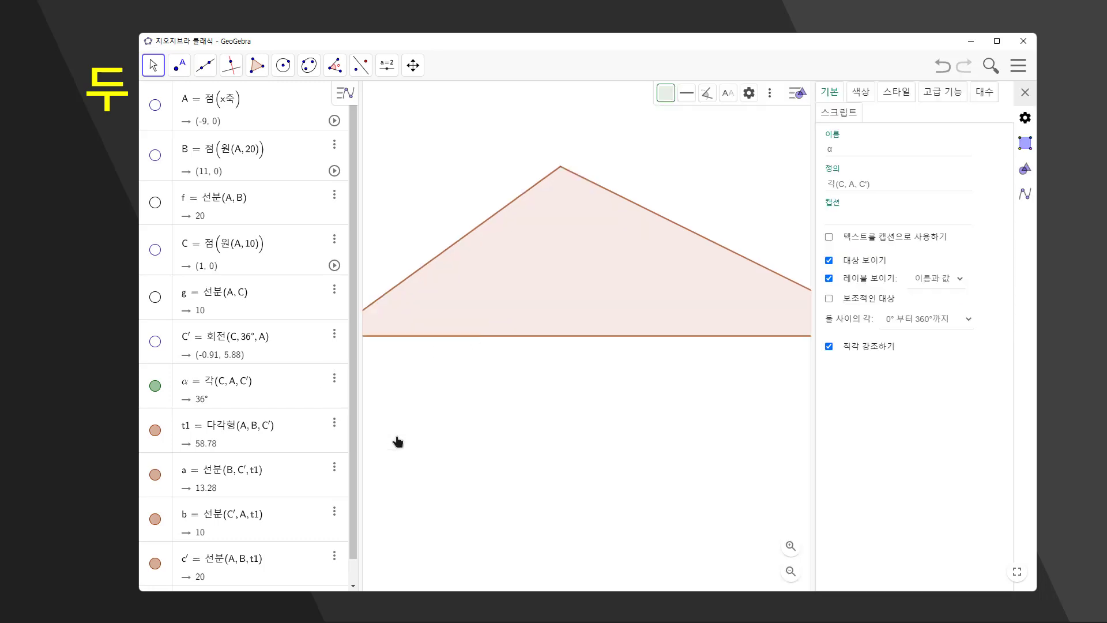
{"action": "left_click", "coordinate": [831, 278]}
{"action": "left_click", "coordinate": [1025, 92]}
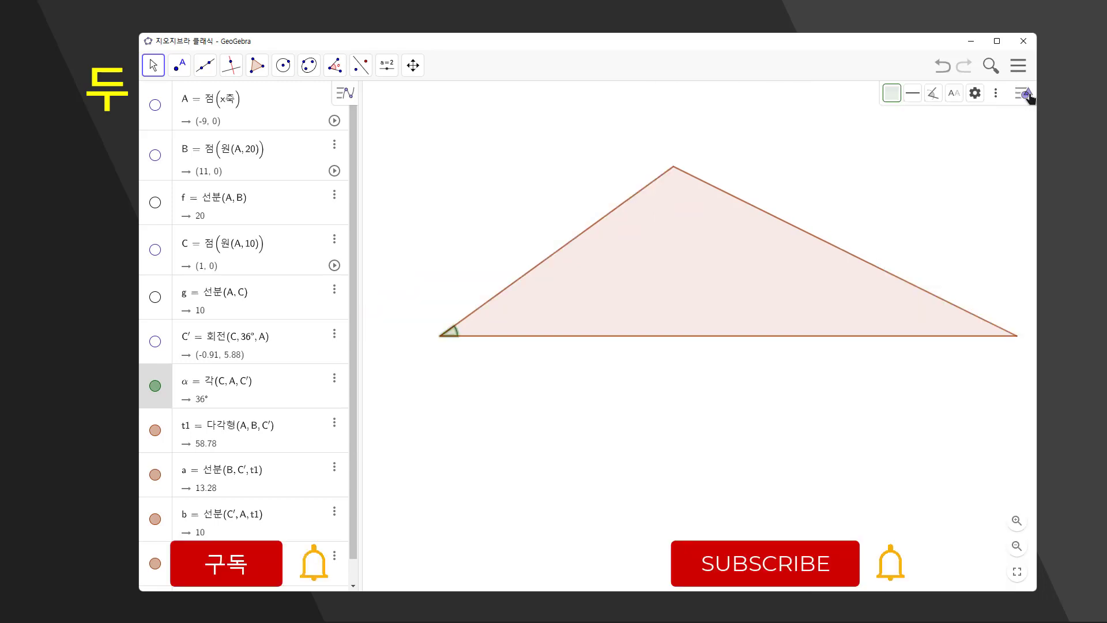
{"action": "left_click", "coordinate": [488, 420]}
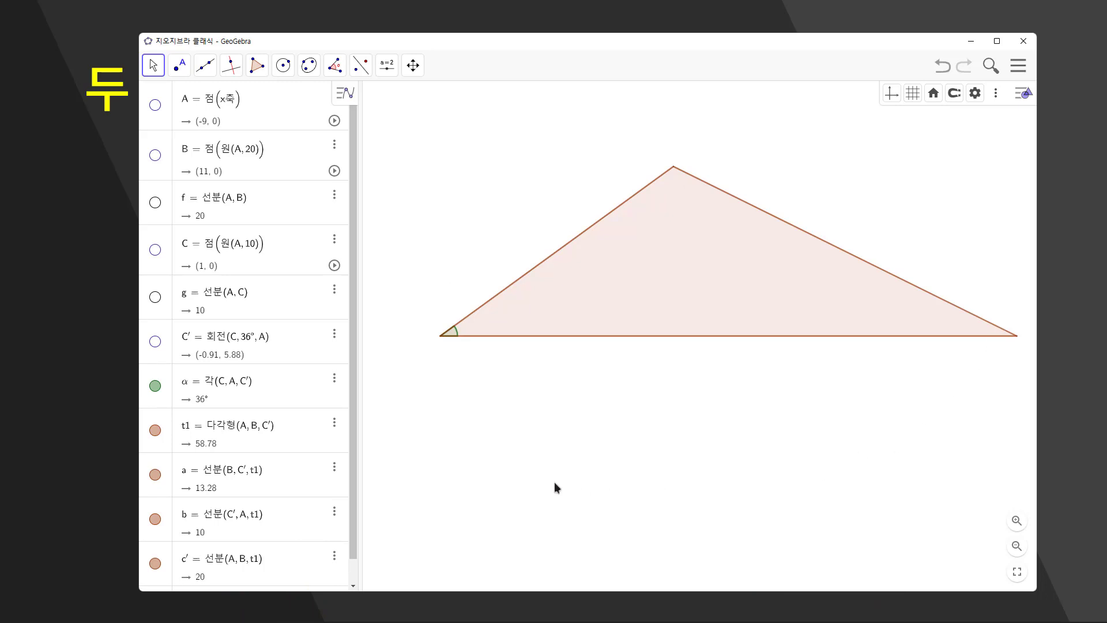
- Switch to the slideshow and advance to the problem giving the base length and both base angles
{"action": "key", "text": "alt+Tab"}
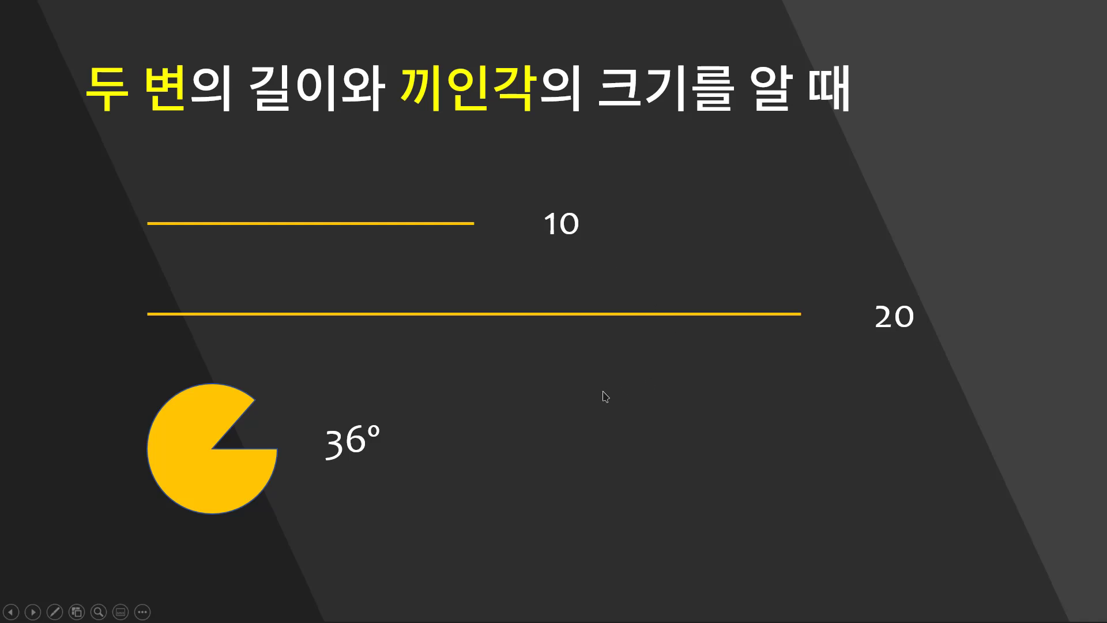
{"action": "left_click", "coordinate": [605, 396]}
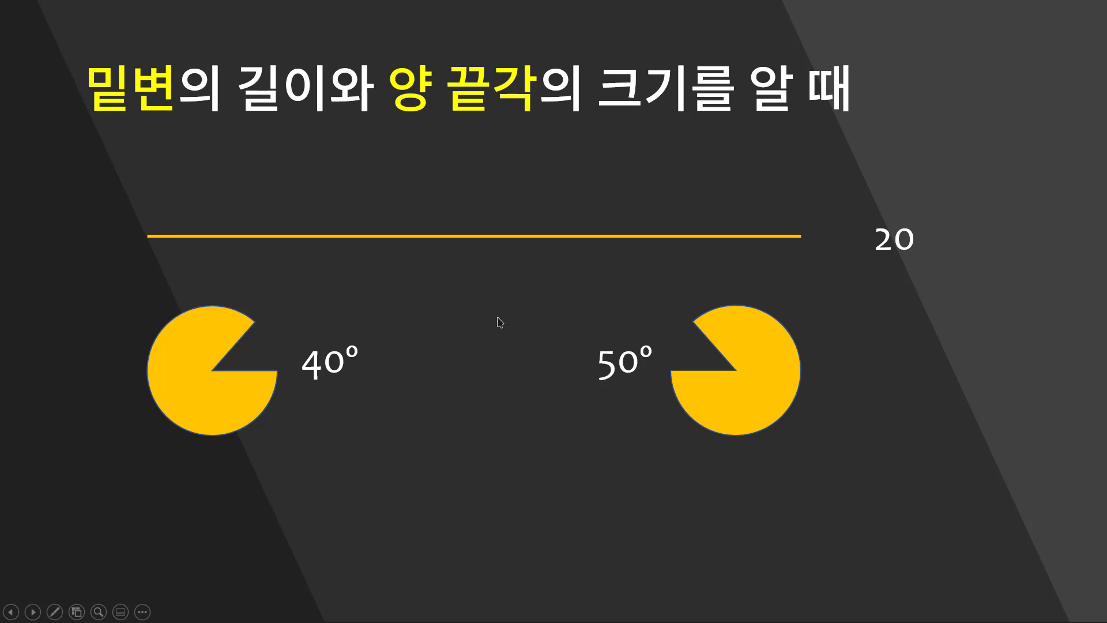
- Switch to the blank GeoGebra window and draw a segment of given length 20 starting at (-10, 0) on the x-axis
{"action": "key", "text": "alt+Tab"}
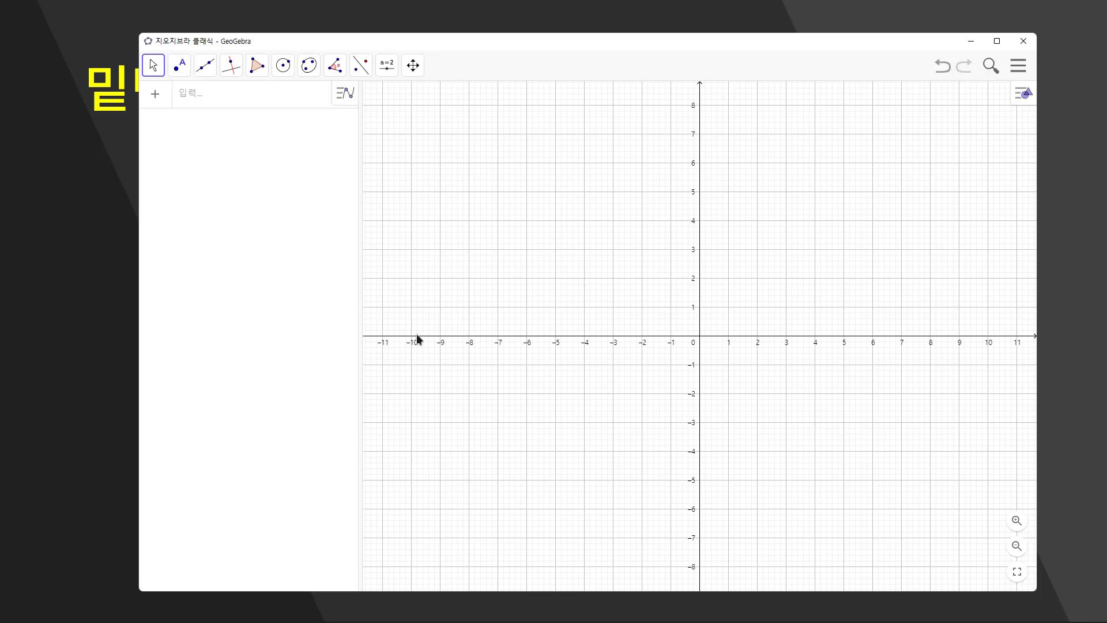
{"action": "left_click", "coordinate": [205, 65]}
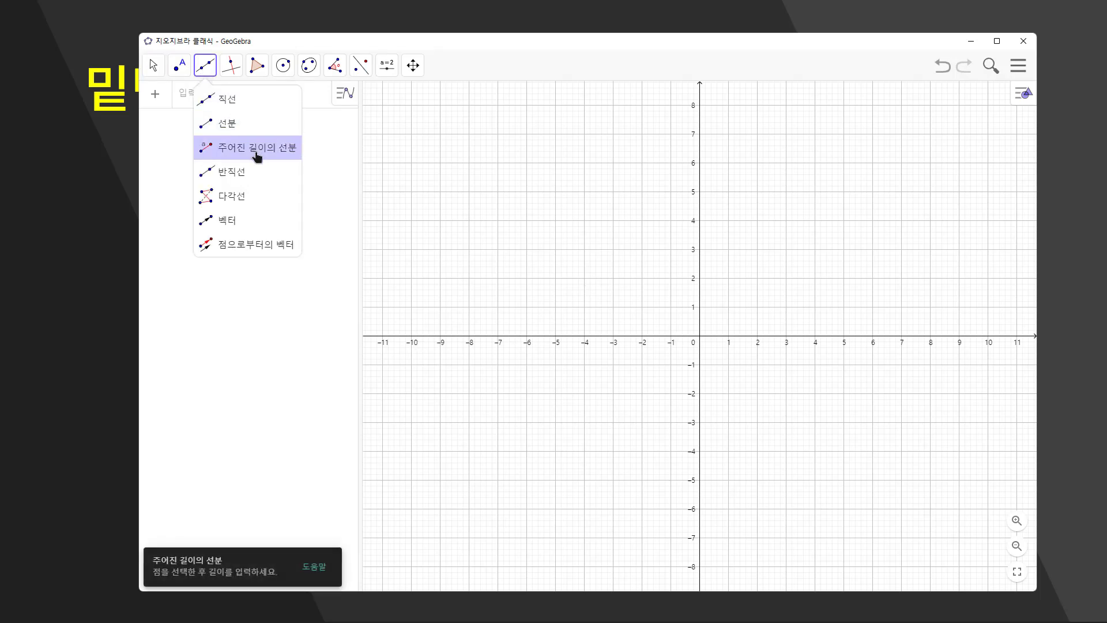
{"action": "left_click", "coordinate": [257, 154]}
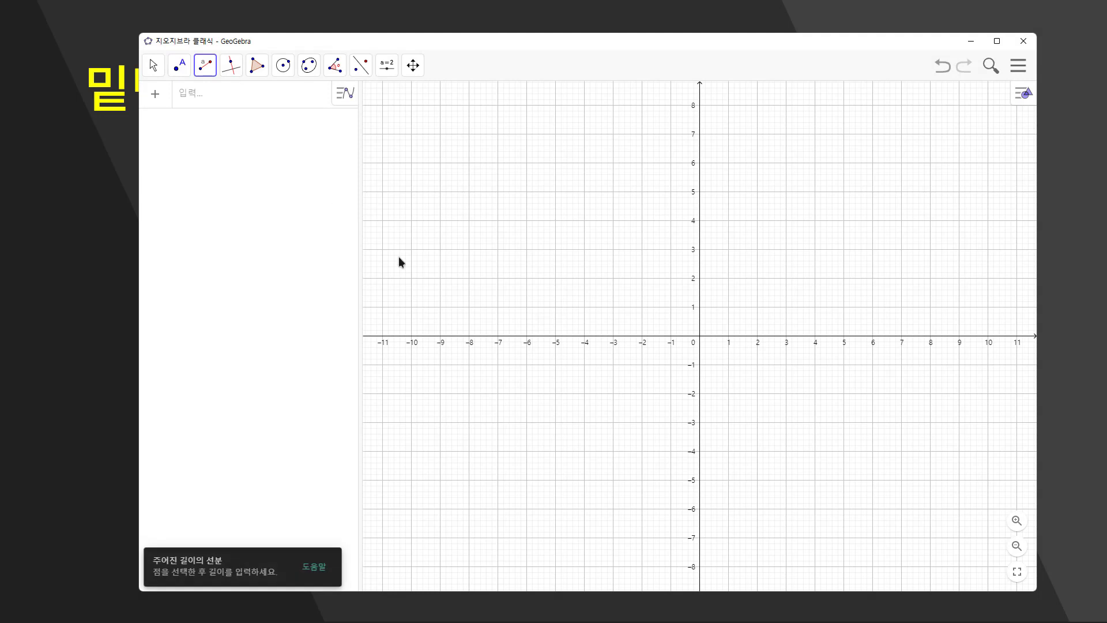
{"action": "left_click", "coordinate": [411, 336]}
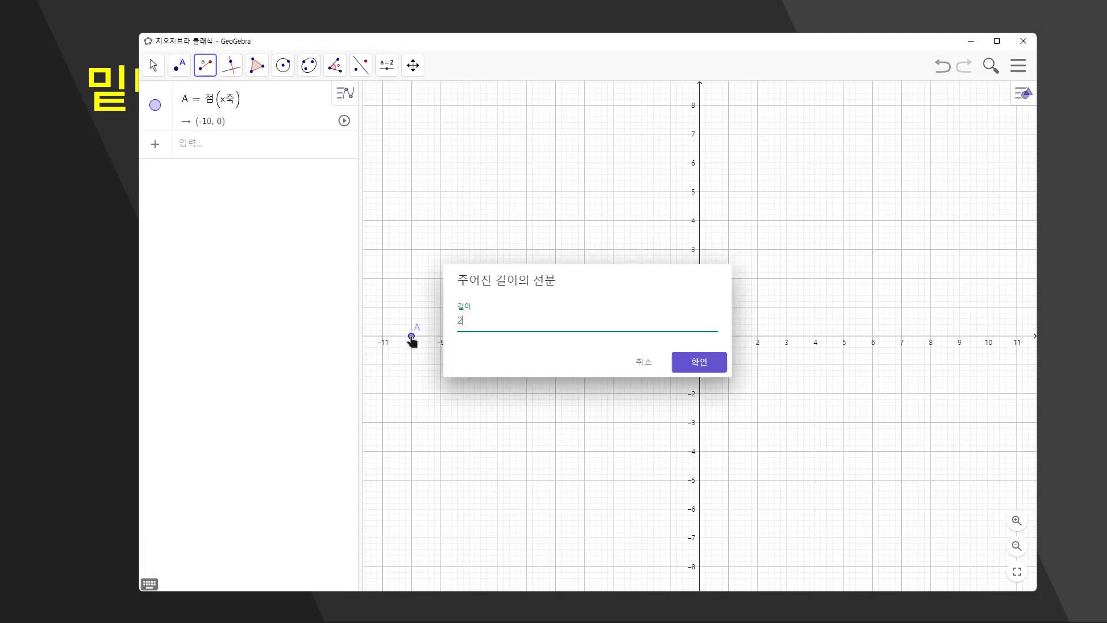
{"action": "left_click", "coordinate": [699, 367]}
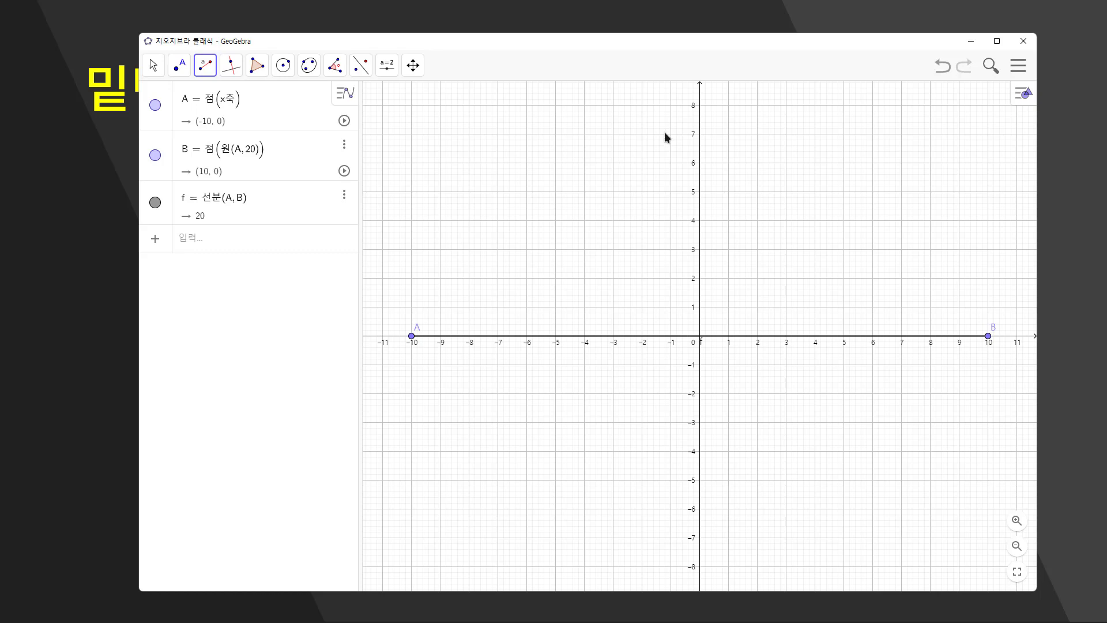
- Place a point on segment AB at (-4, 0)
{"action": "left_click", "coordinate": [179, 65]}
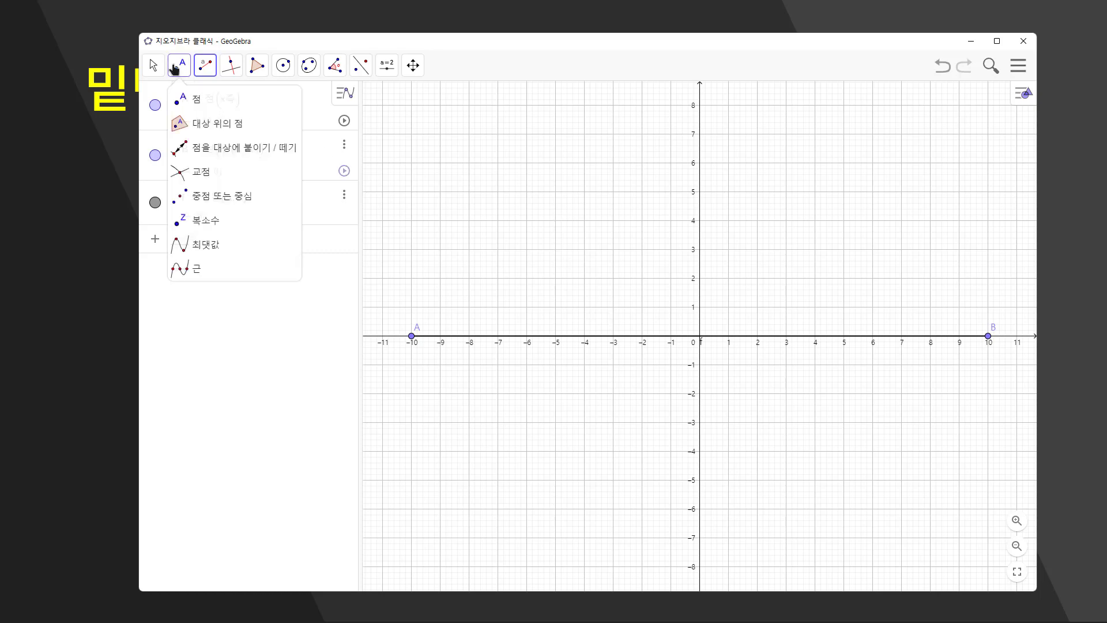
{"action": "left_click", "coordinate": [204, 102]}
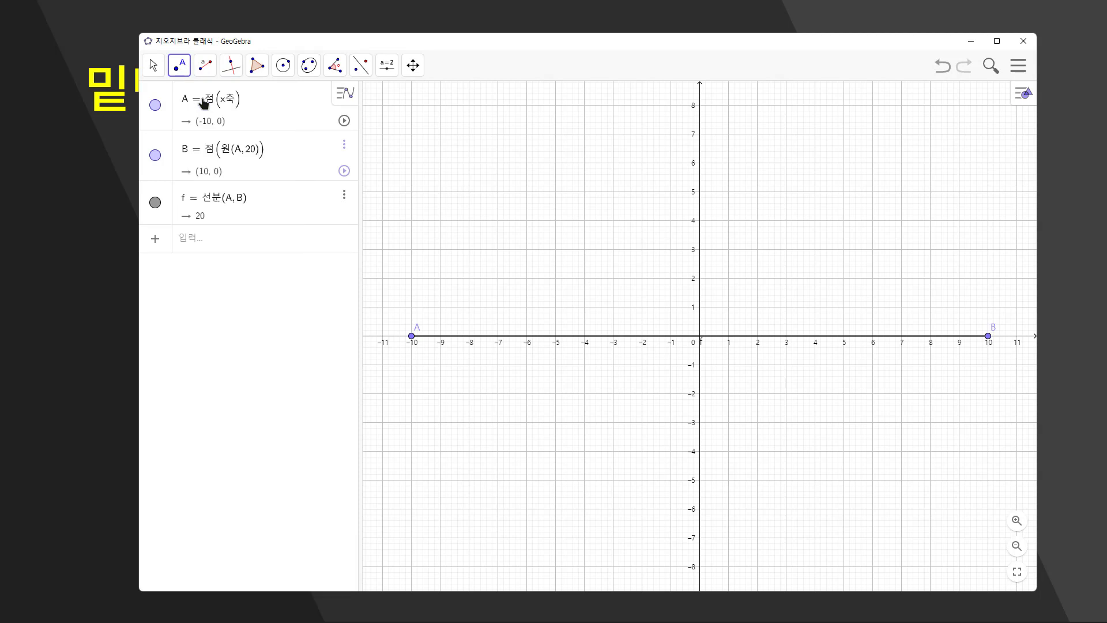
{"action": "left_click", "coordinate": [585, 337]}
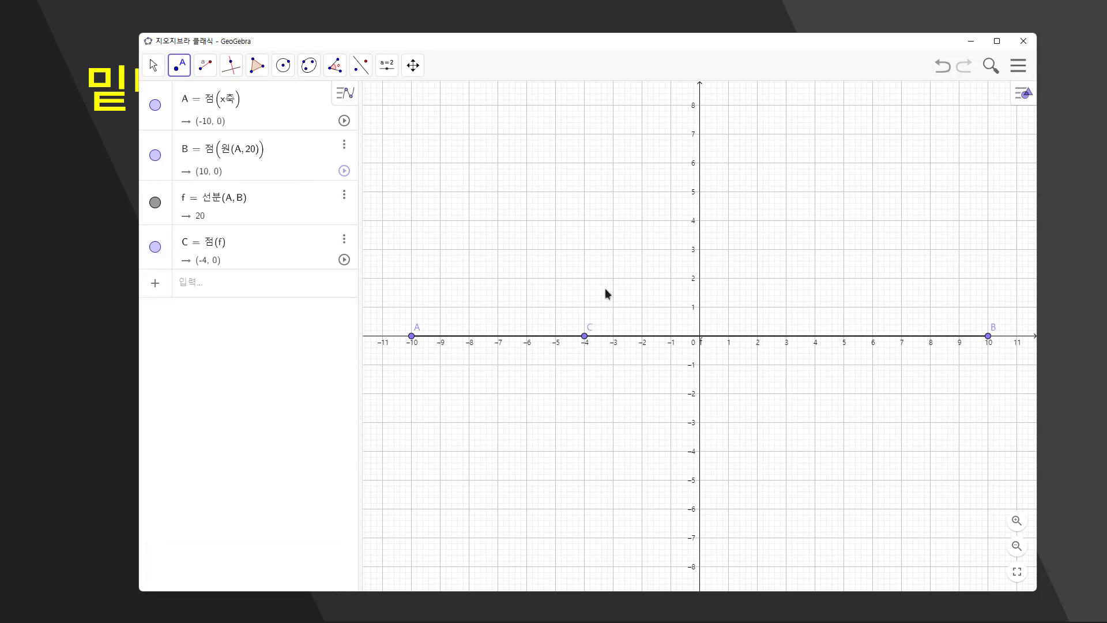
- Construct a 40° counterclockwise angle of given size at vertex A, starting from point C
{"action": "left_click", "coordinate": [334, 67]}
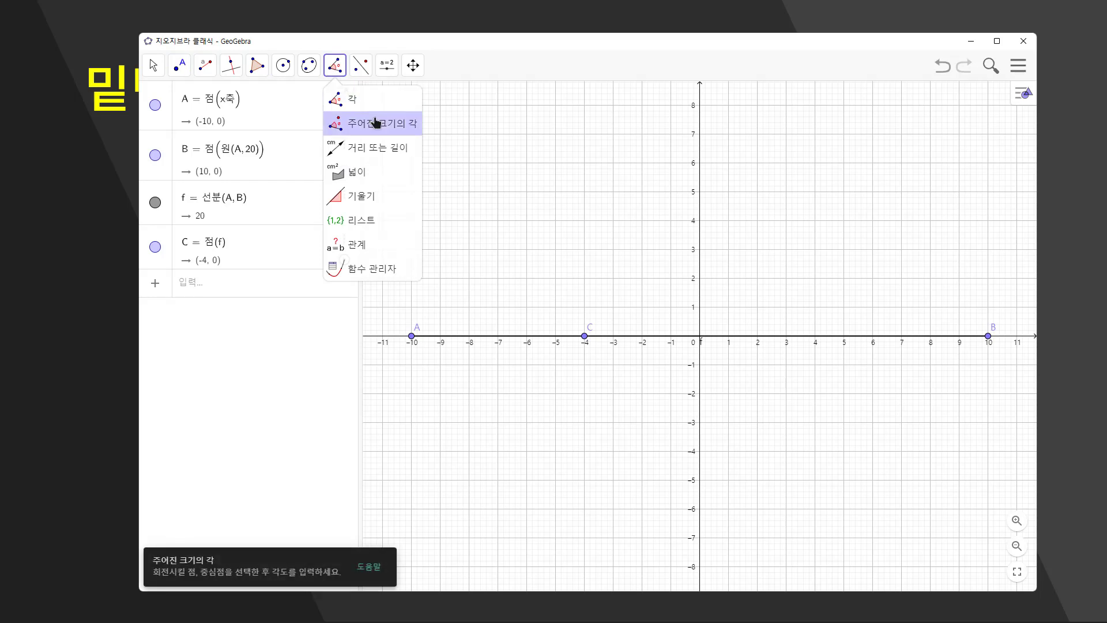
{"action": "left_click", "coordinate": [375, 122]}
{"action": "left_click", "coordinate": [584, 337]}
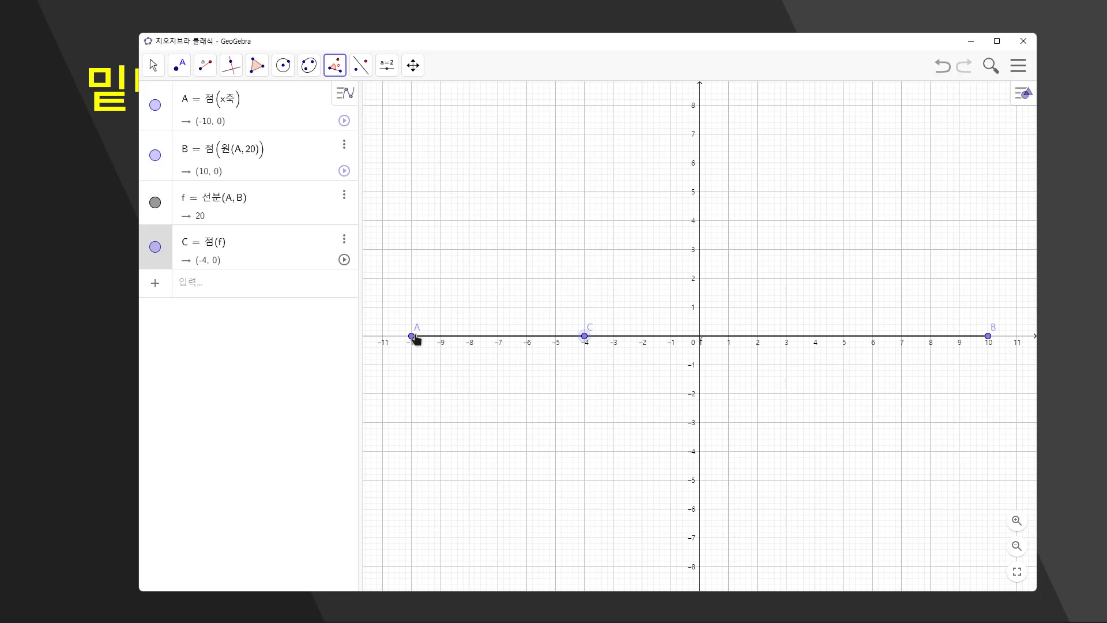
{"action": "left_click", "coordinate": [411, 336]}
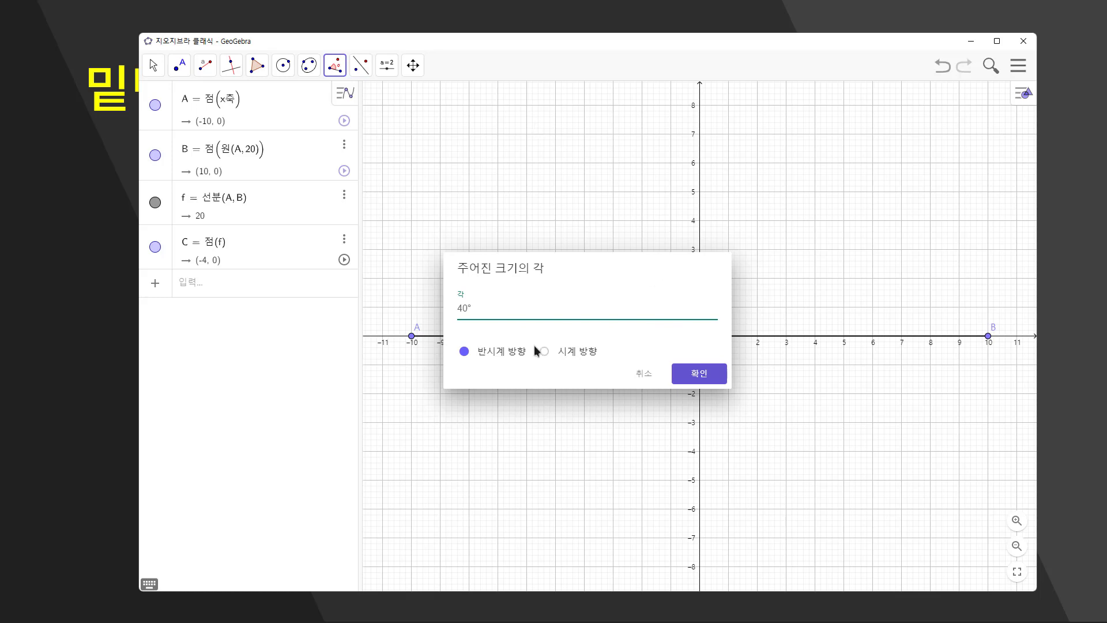
{"action": "left_click", "coordinate": [697, 375]}
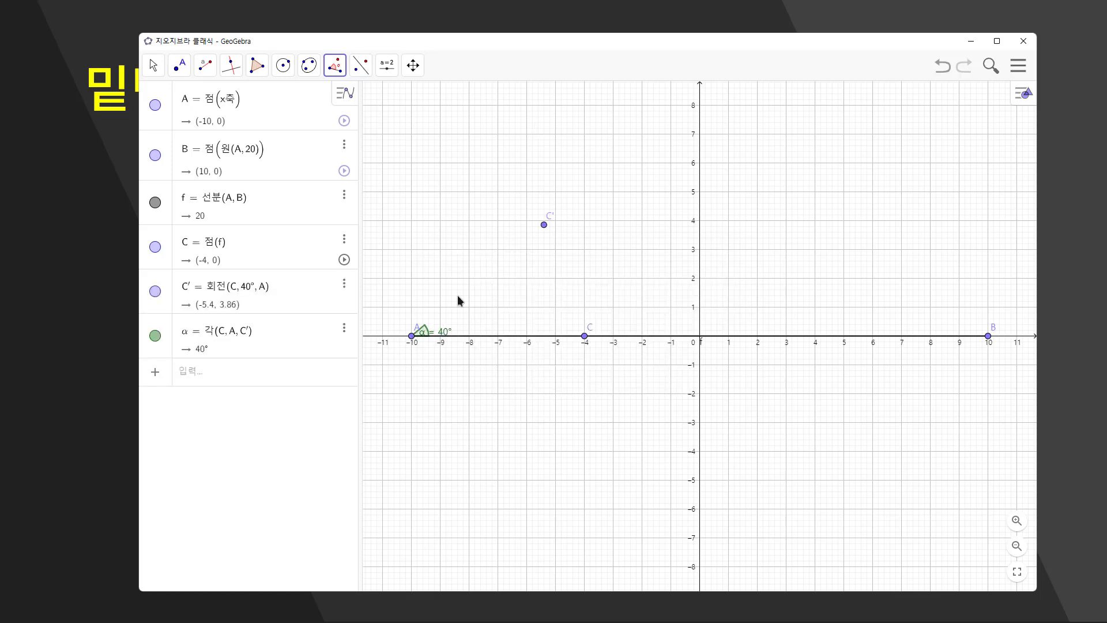
- Draw a line through point A and the rotated point C'
{"action": "left_click", "coordinate": [207, 68]}
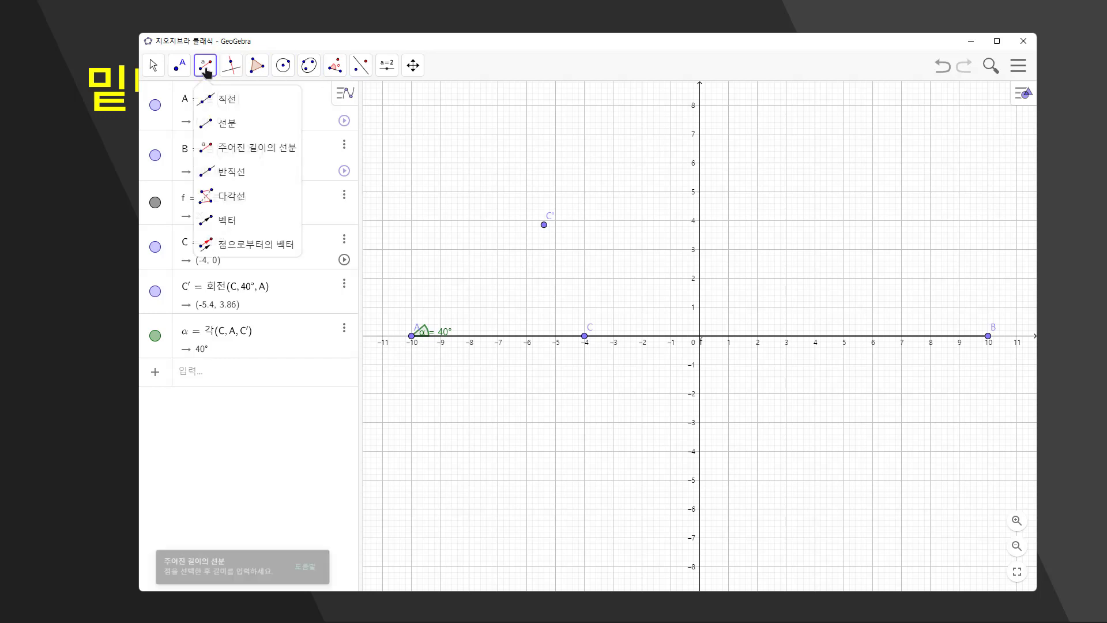
{"action": "left_click", "coordinate": [224, 100]}
{"action": "left_click", "coordinate": [413, 335]}
{"action": "left_click", "coordinate": [545, 226]}
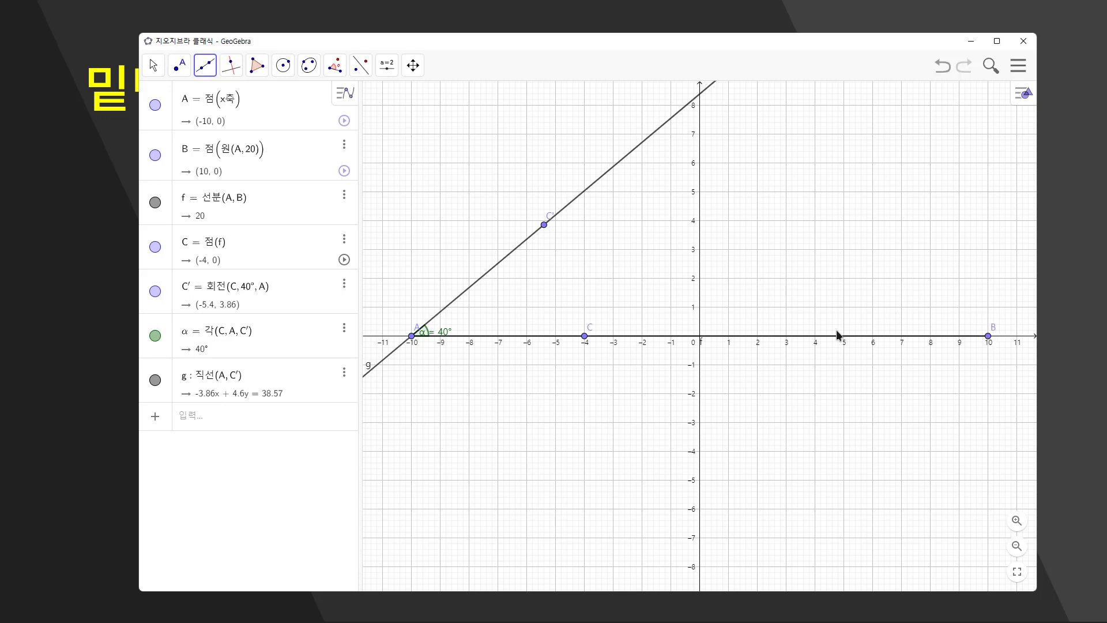
- Place another point on segment AB at about (4.33, 0), between C and B
{"action": "left_click", "coordinate": [179, 65]}
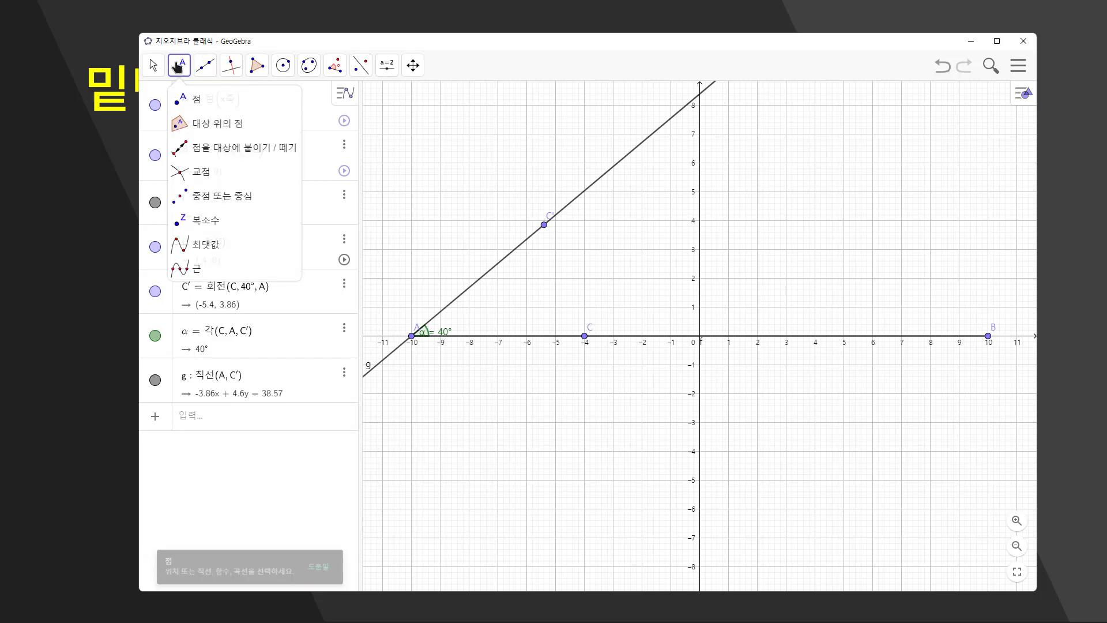
{"action": "left_click", "coordinate": [198, 101]}
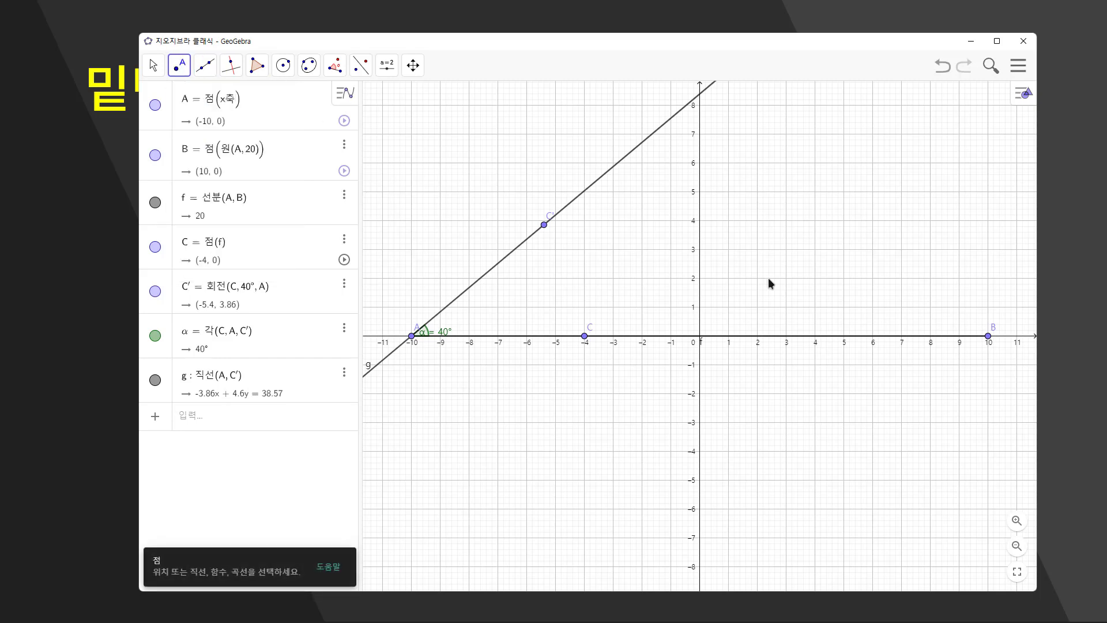
{"action": "left_click", "coordinate": [825, 336]}
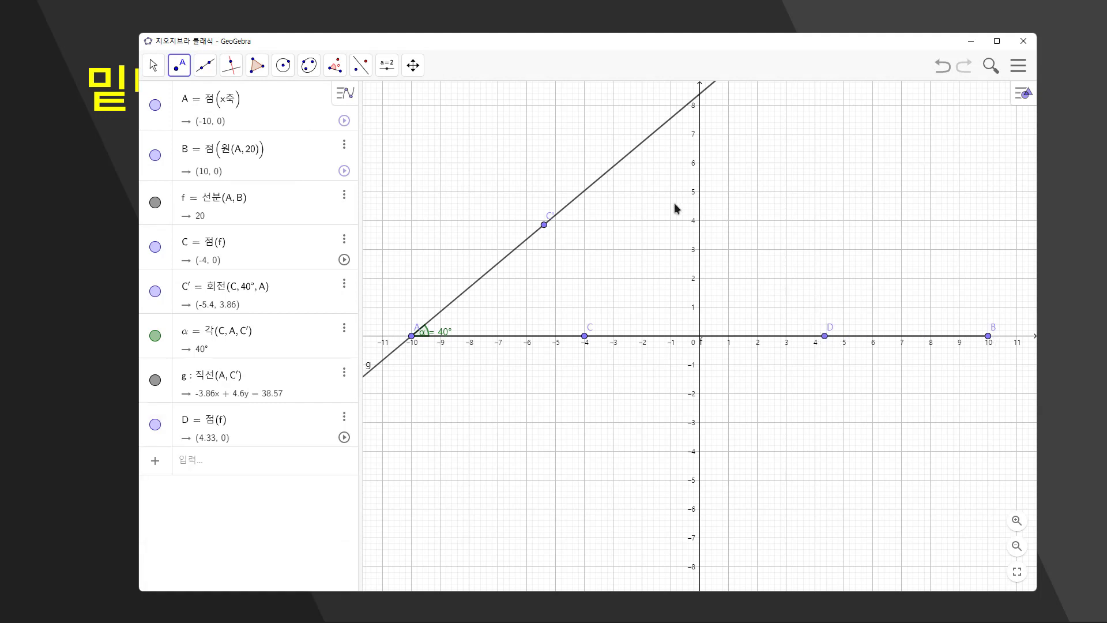
- Construct a 50° clockwise angle of given size at vertex B, starting from point D
{"action": "left_click", "coordinate": [329, 65]}
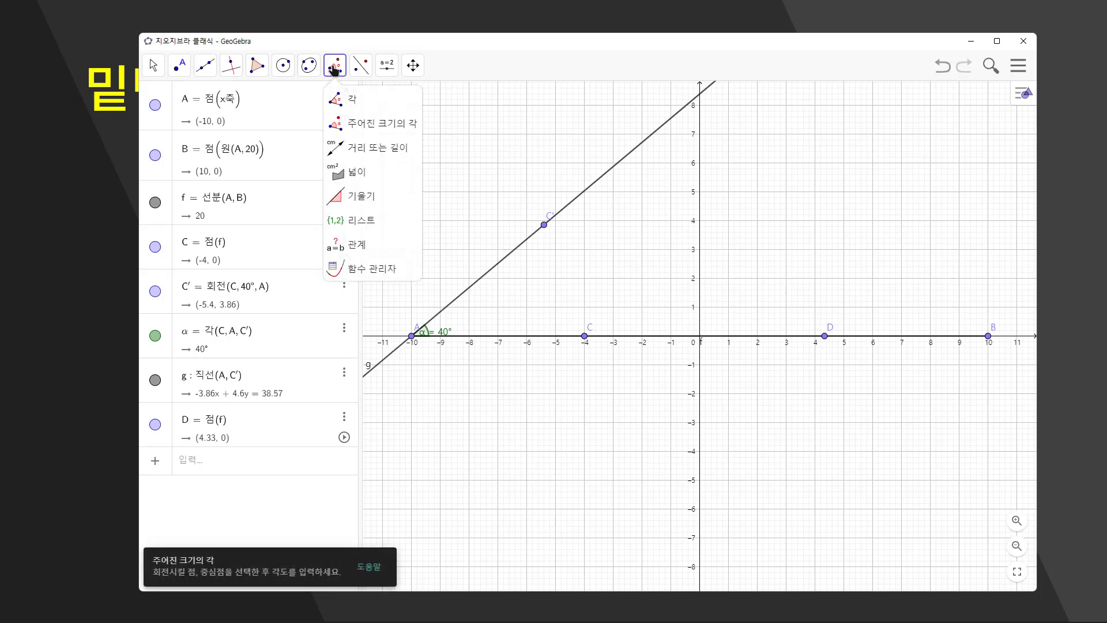
{"action": "left_click", "coordinate": [352, 123]}
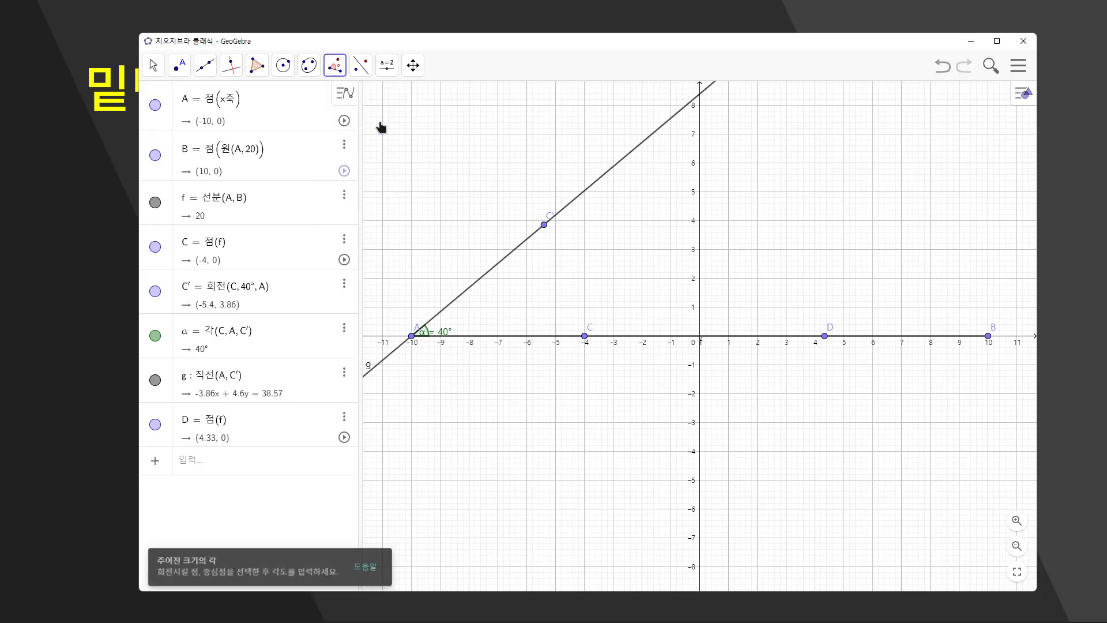
{"action": "left_click", "coordinate": [826, 338]}
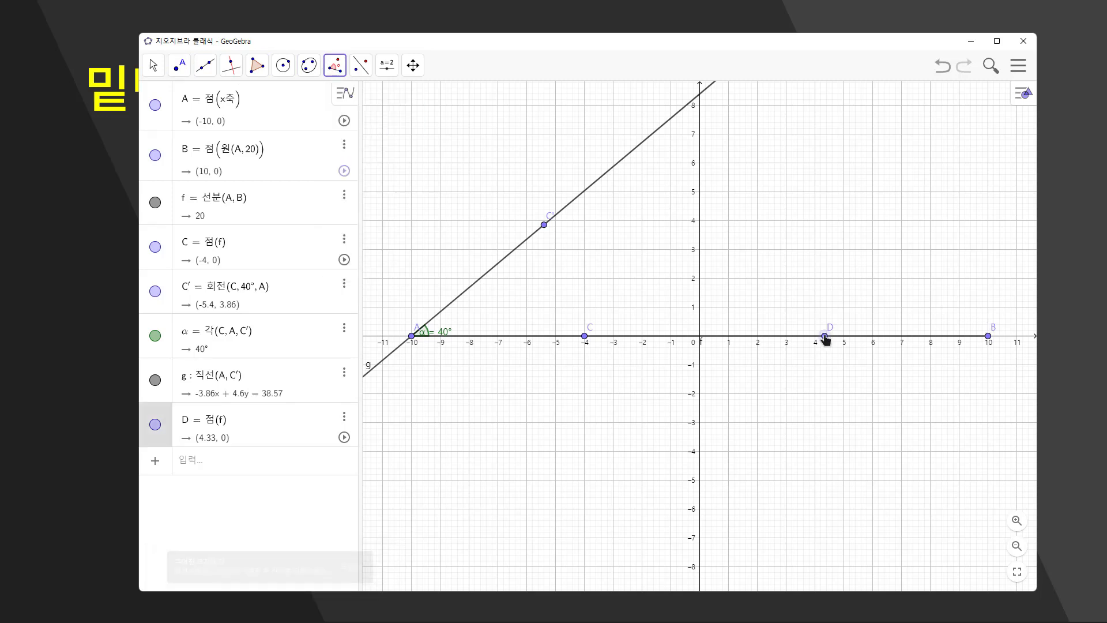
{"action": "left_click", "coordinate": [989, 338]}
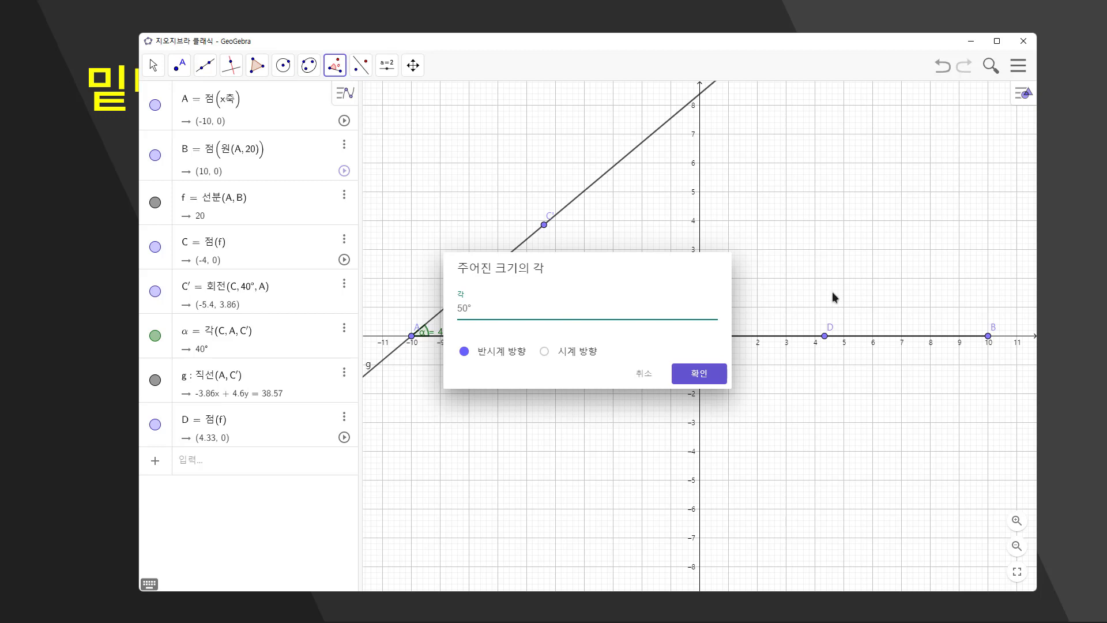
{"action": "left_click", "coordinate": [545, 352]}
{"action": "left_click", "coordinate": [684, 374]}
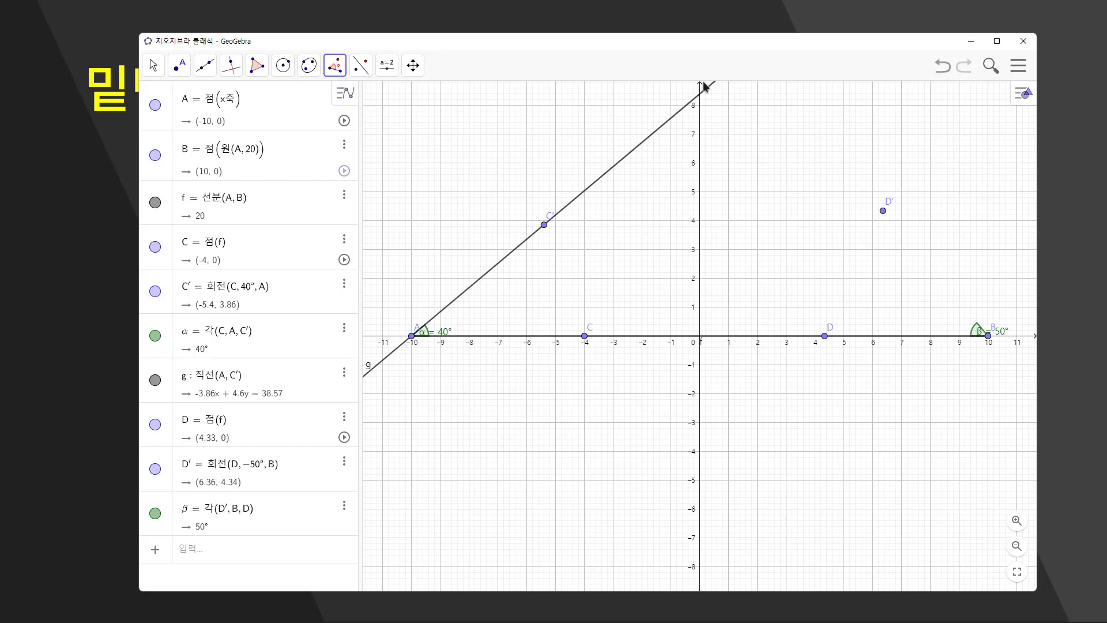
- Draw a line through point B and the rotated point D'
{"action": "left_click", "coordinate": [153, 66]}
{"action": "left_click", "coordinate": [179, 102]}
{"action": "left_click_drag", "start_coordinate": [621, 388], "coordinate": [638, 477]}
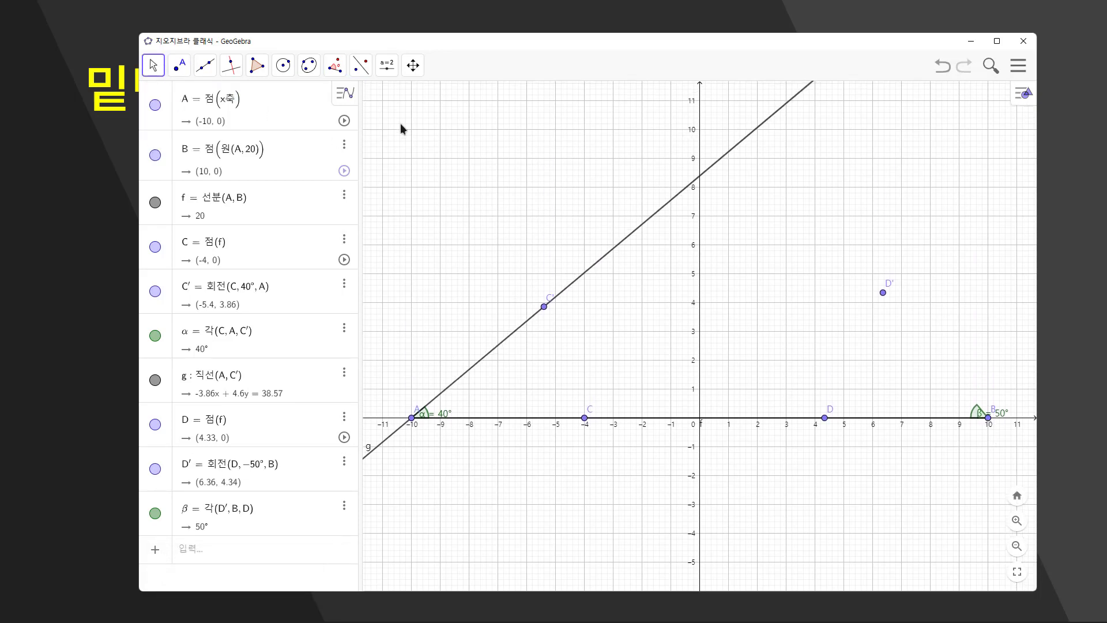
{"action": "left_click", "coordinate": [206, 68]}
{"action": "left_click", "coordinate": [234, 103]}
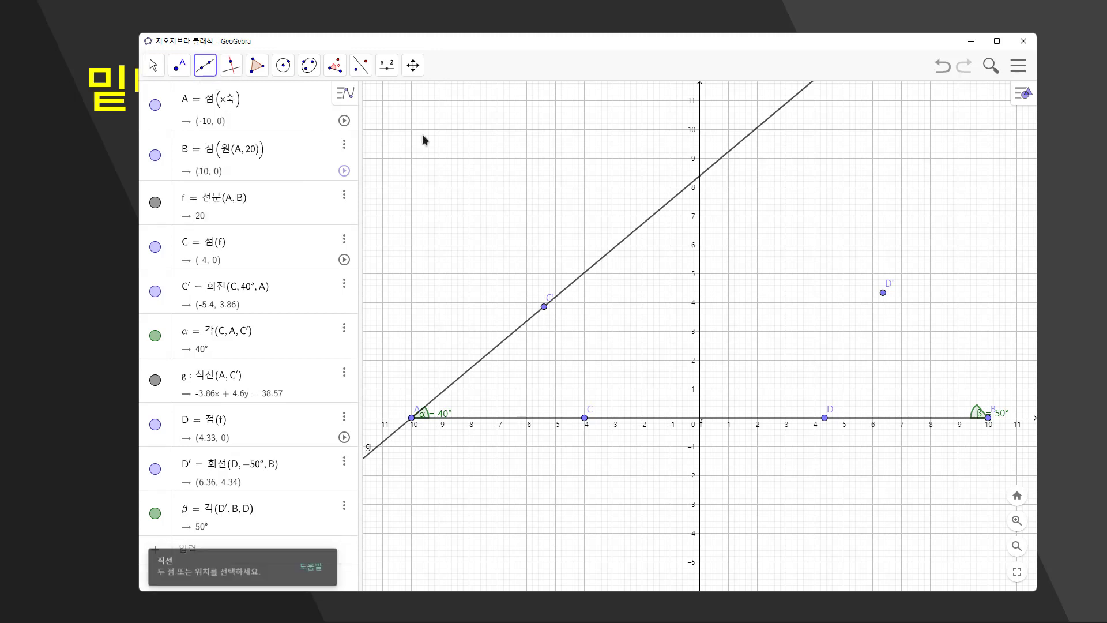
{"action": "left_click", "coordinate": [989, 418]}
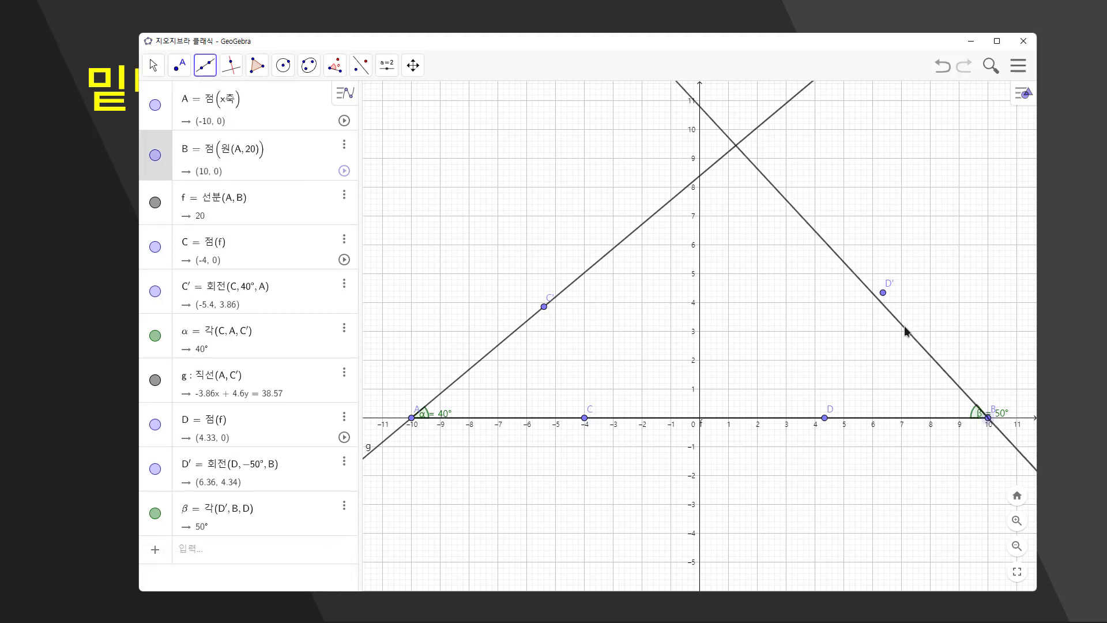
{"action": "left_click", "coordinate": [883, 293]}
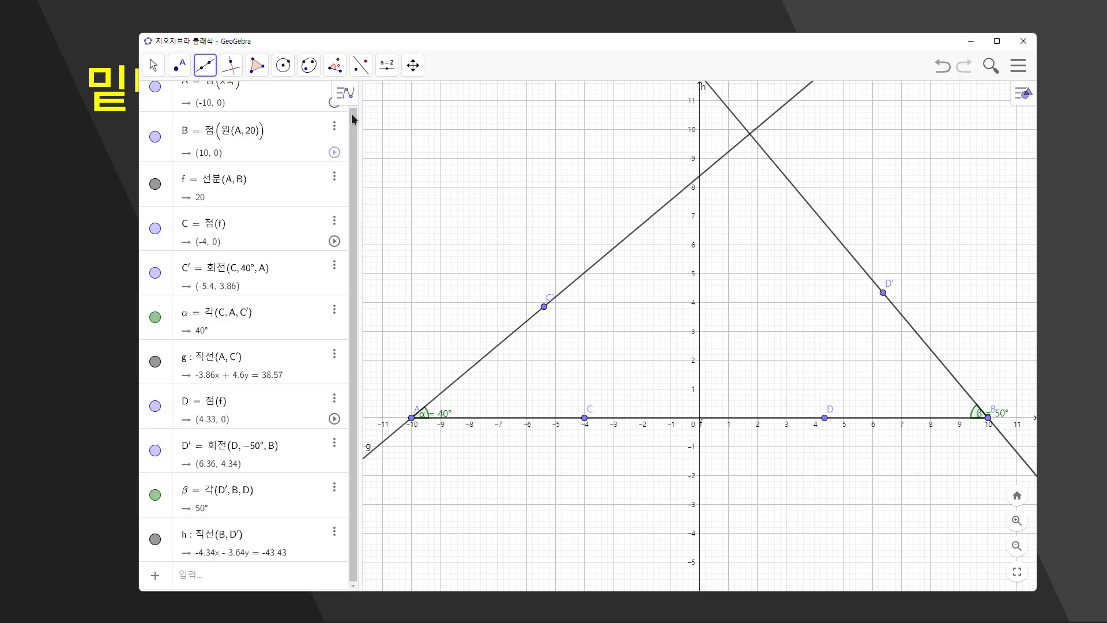
- Create the intersection point of lines g and h above the base
{"action": "left_click", "coordinate": [178, 65]}
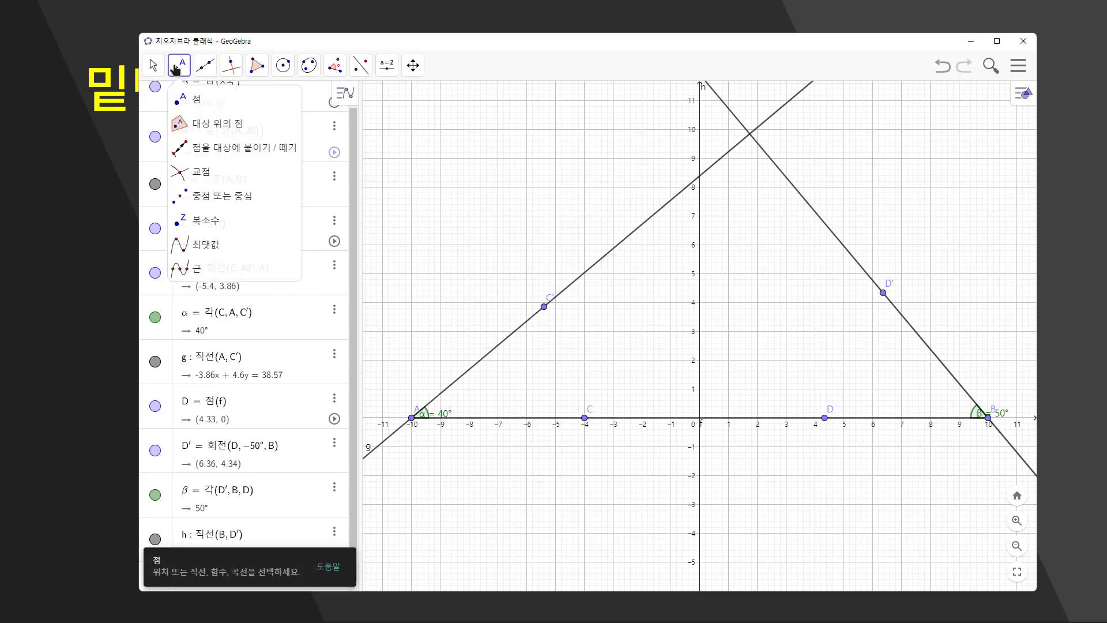
{"action": "left_click", "coordinate": [217, 179]}
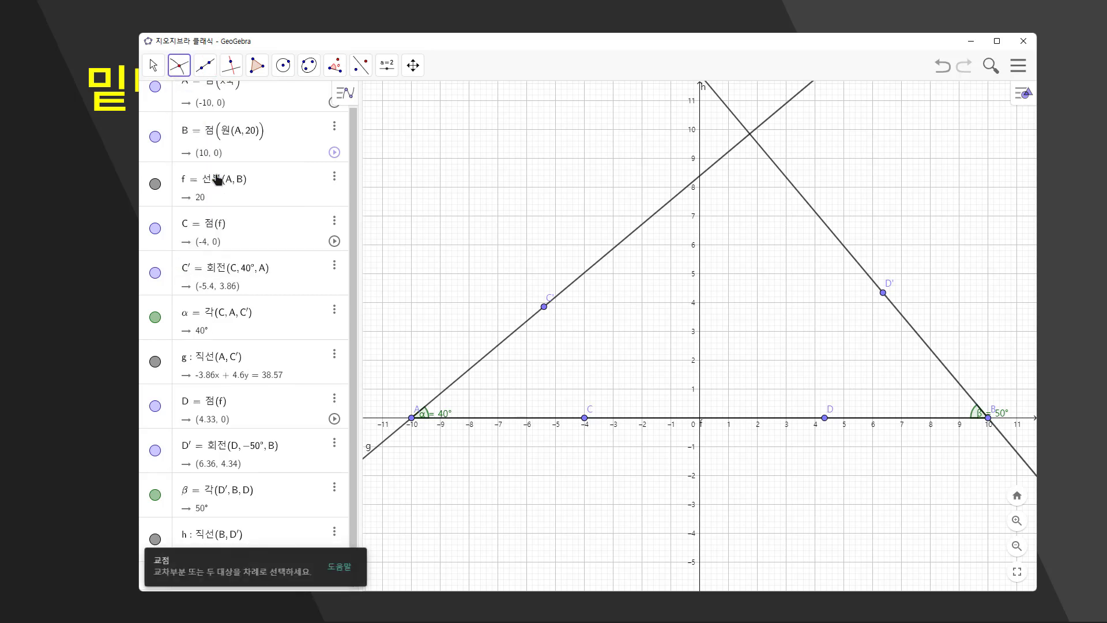
{"action": "left_click", "coordinate": [720, 159]}
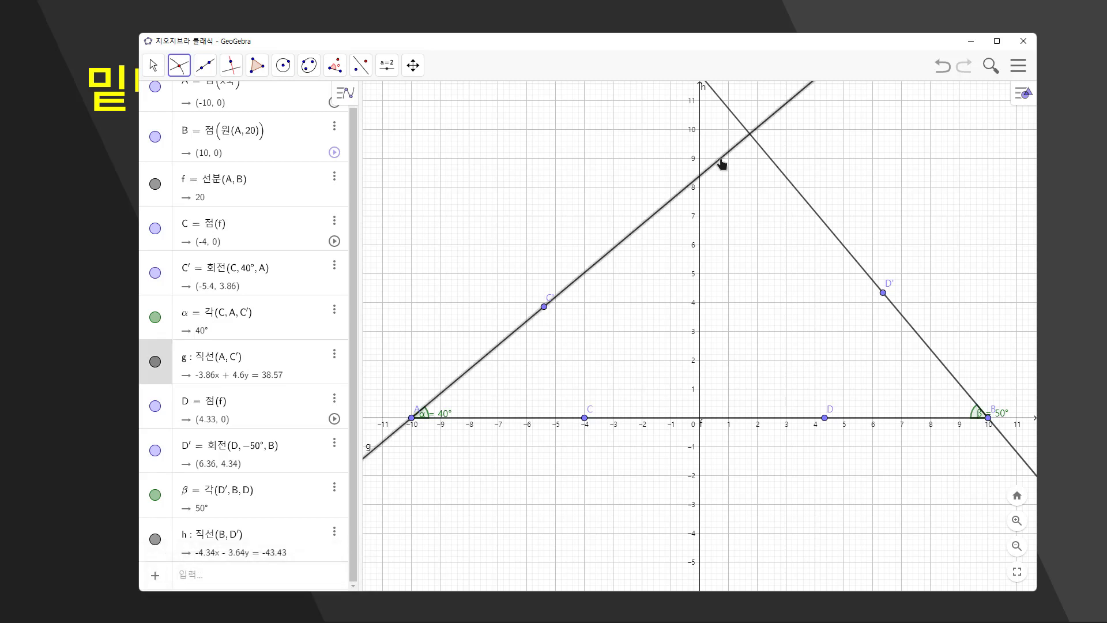
{"action": "left_click", "coordinate": [774, 168]}
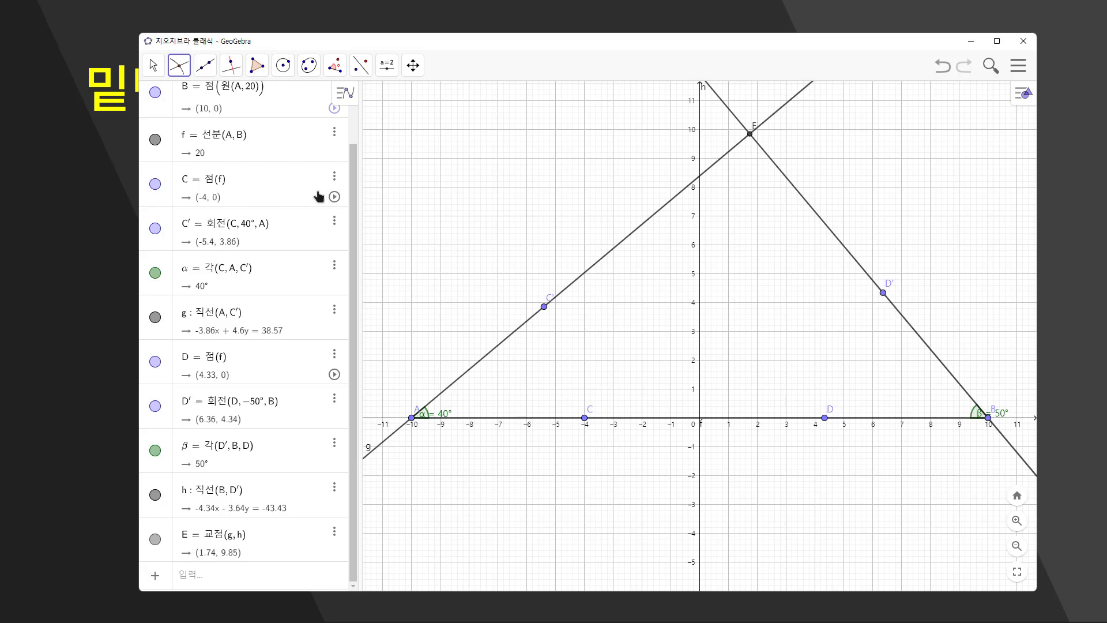
- Draw a triangle with the Polygon tool through A, B and the intersection point E
{"action": "left_click", "coordinate": [259, 68]}
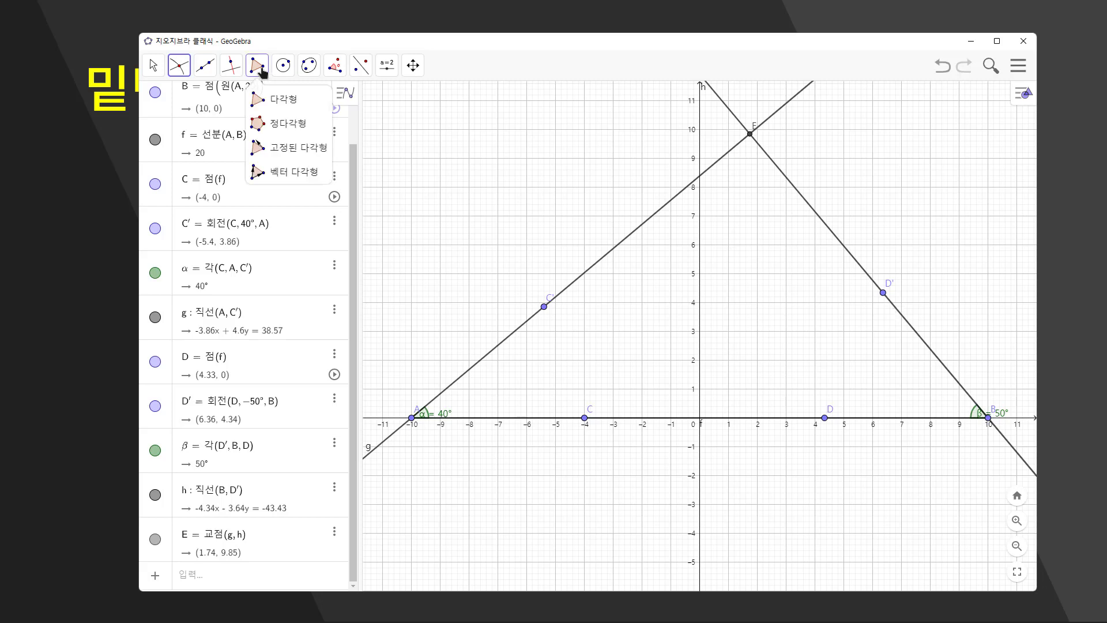
{"action": "left_click", "coordinate": [255, 100]}
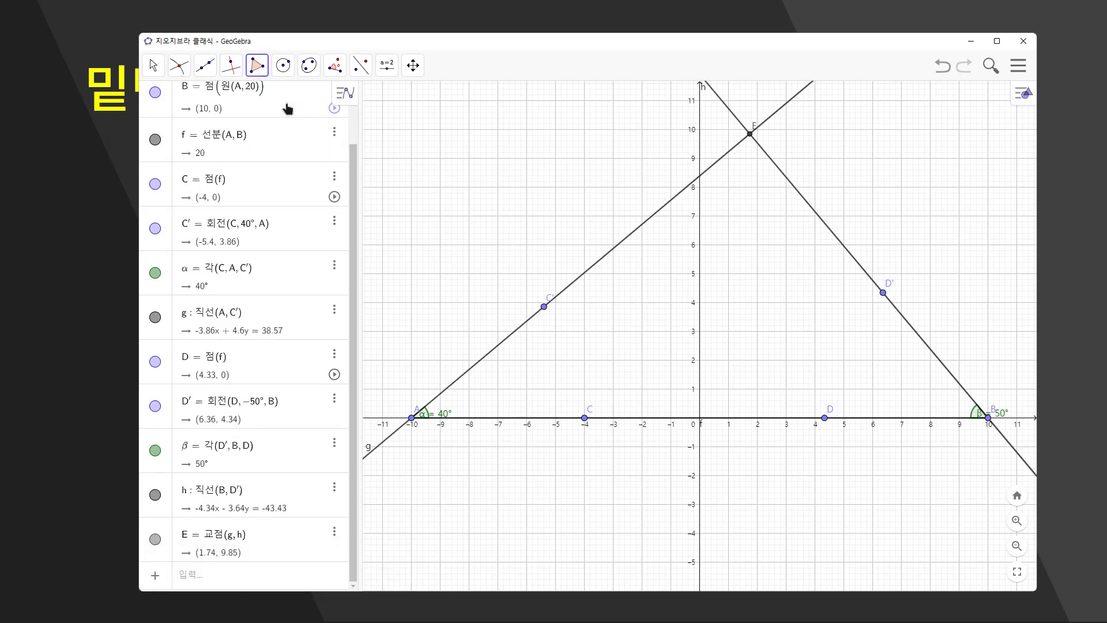
{"action": "left_click", "coordinate": [412, 418]}
{"action": "left_click", "coordinate": [989, 418]}
{"action": "left_click", "coordinate": [750, 135]}
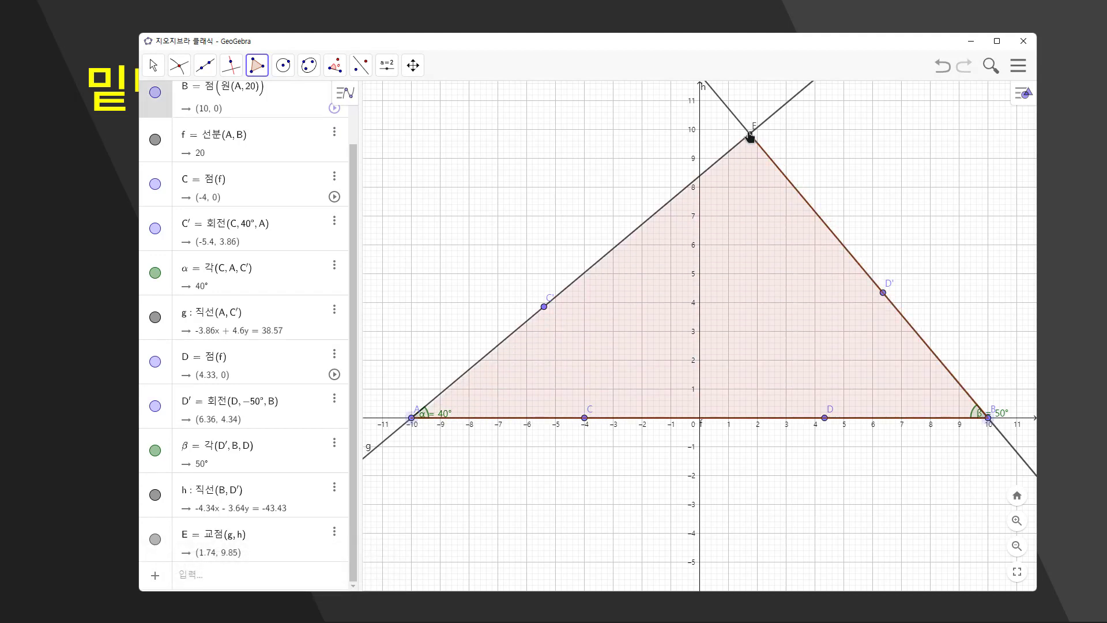
{"action": "left_click", "coordinate": [411, 418]}
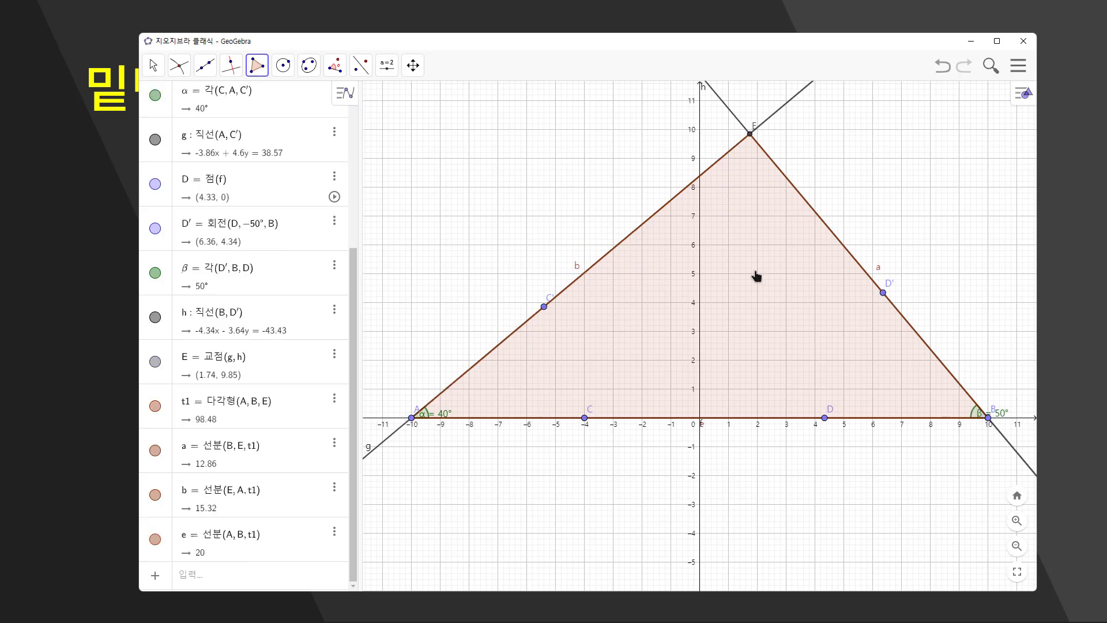
- Hide points A and B, segment f, and points C and C', leaving angle α shown
{"action": "scroll", "coordinate": [248, 205], "scroll_direction": "up", "scroll_amount": 5}
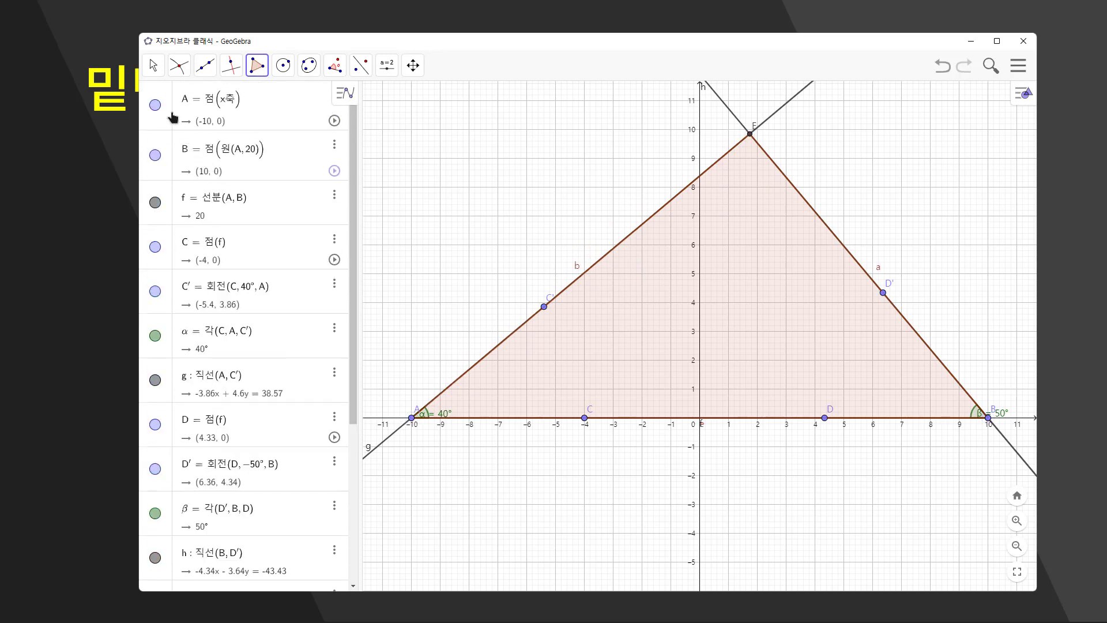
{"action": "left_click", "coordinate": [181, 124]}
{"action": "key", "text": "Escape"}
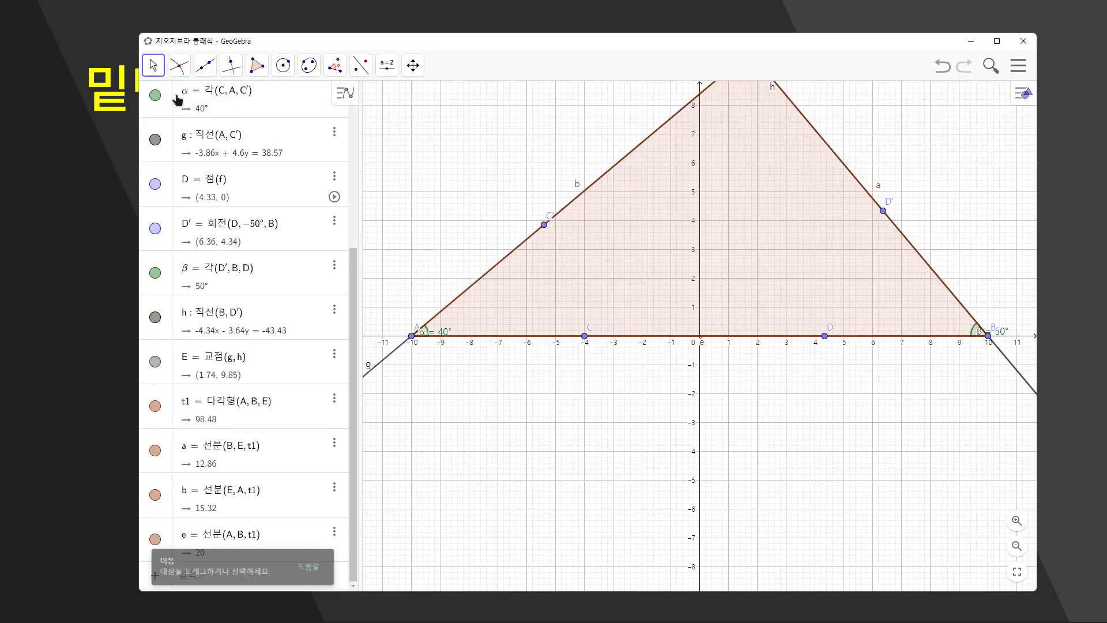
{"action": "left_click_drag", "start_coordinate": [594, 382], "coordinate": [608, 514]}
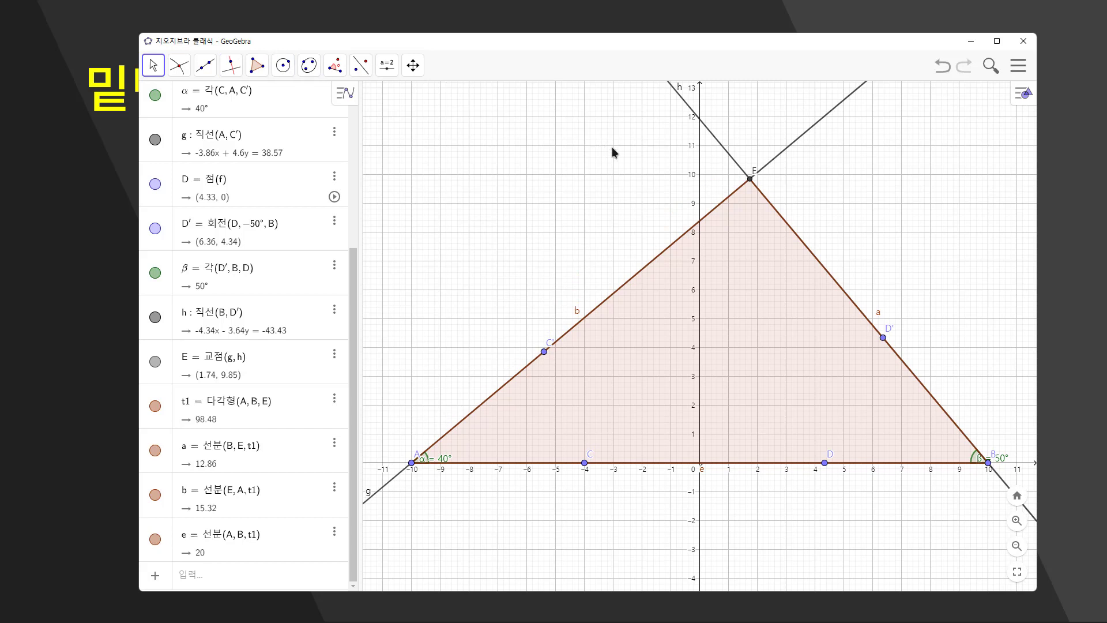
{"action": "left_click", "coordinate": [153, 66]}
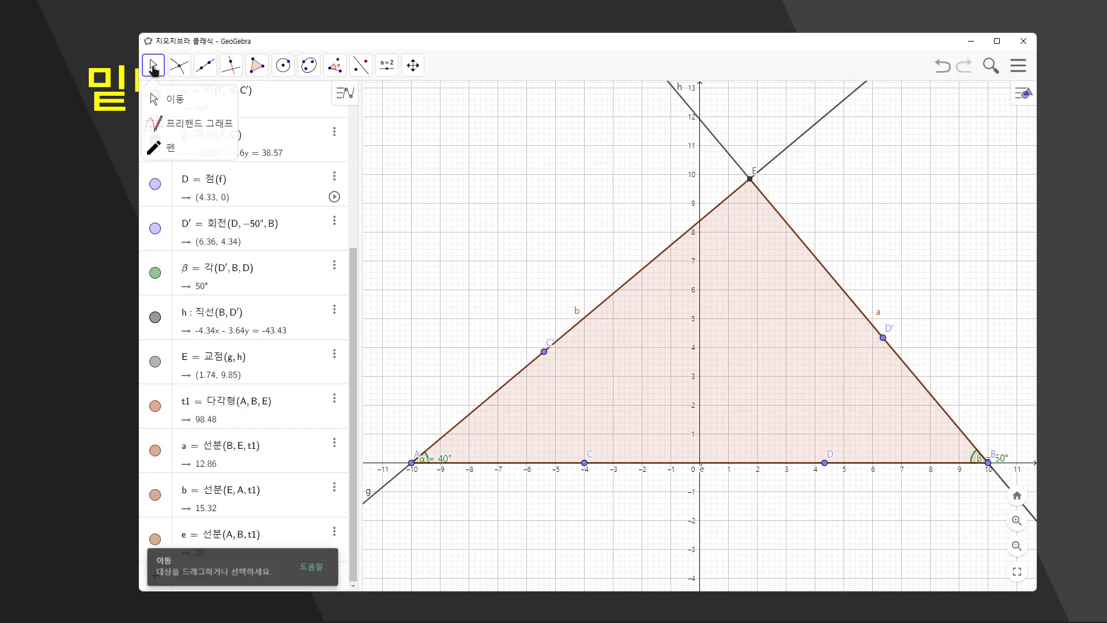
{"action": "scroll", "coordinate": [197, 161], "scroll_direction": "up", "scroll_amount": 5}
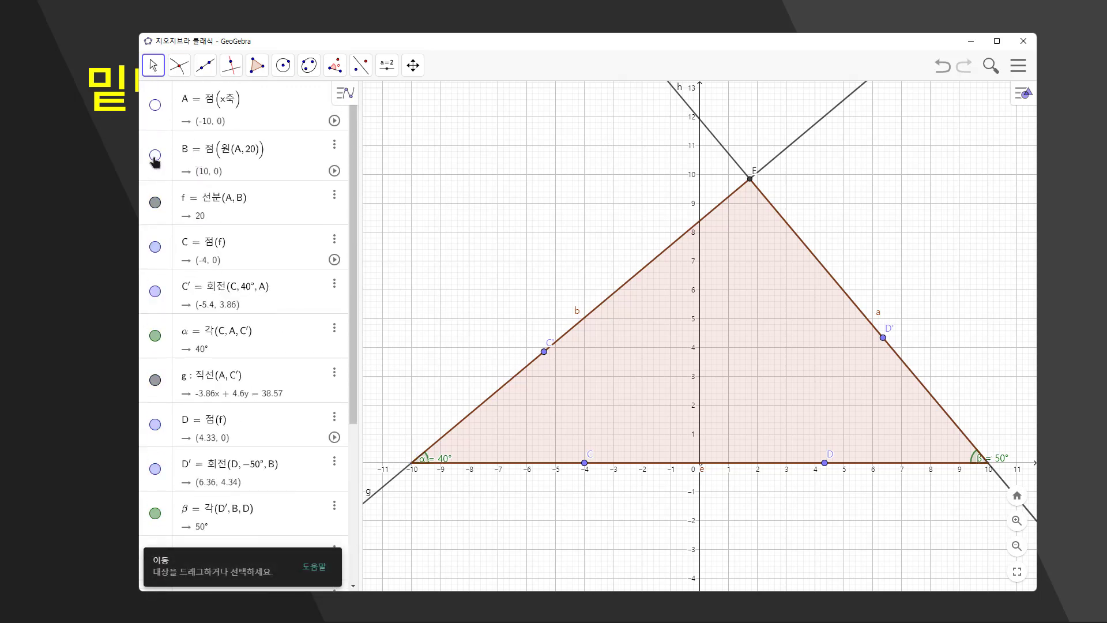
{"action": "left_click", "coordinate": [155, 202]}
{"action": "left_click", "coordinate": [155, 247]}
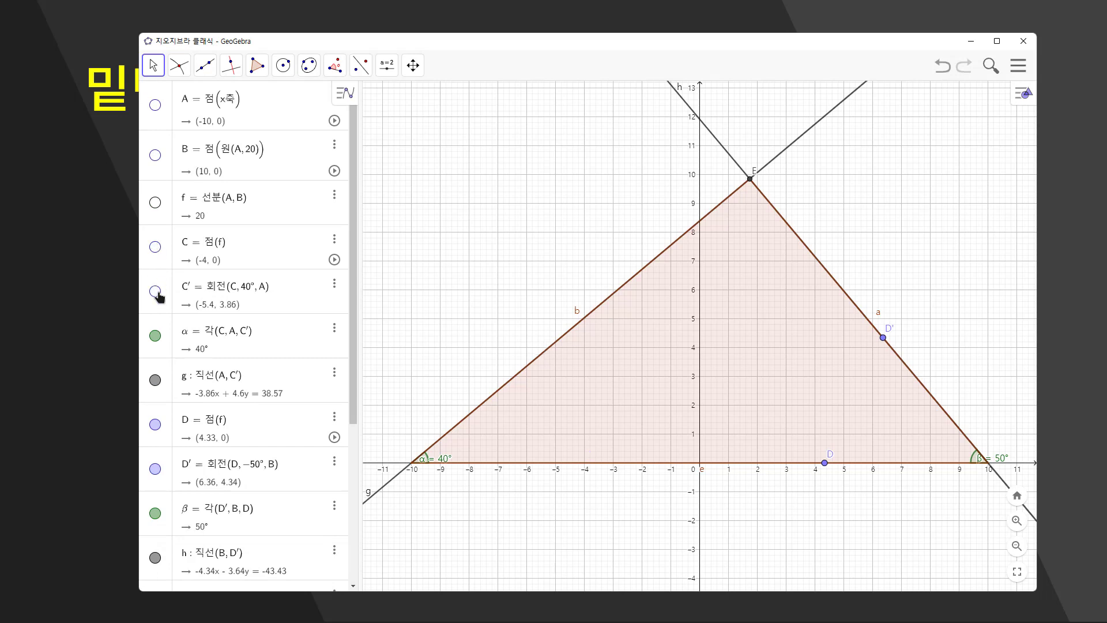
{"action": "left_click", "coordinate": [158, 341]}
{"action": "left_click", "coordinate": [158, 341]}
{"action": "scroll", "coordinate": [160, 344], "scroll_direction": "down", "scroll_amount": 2}
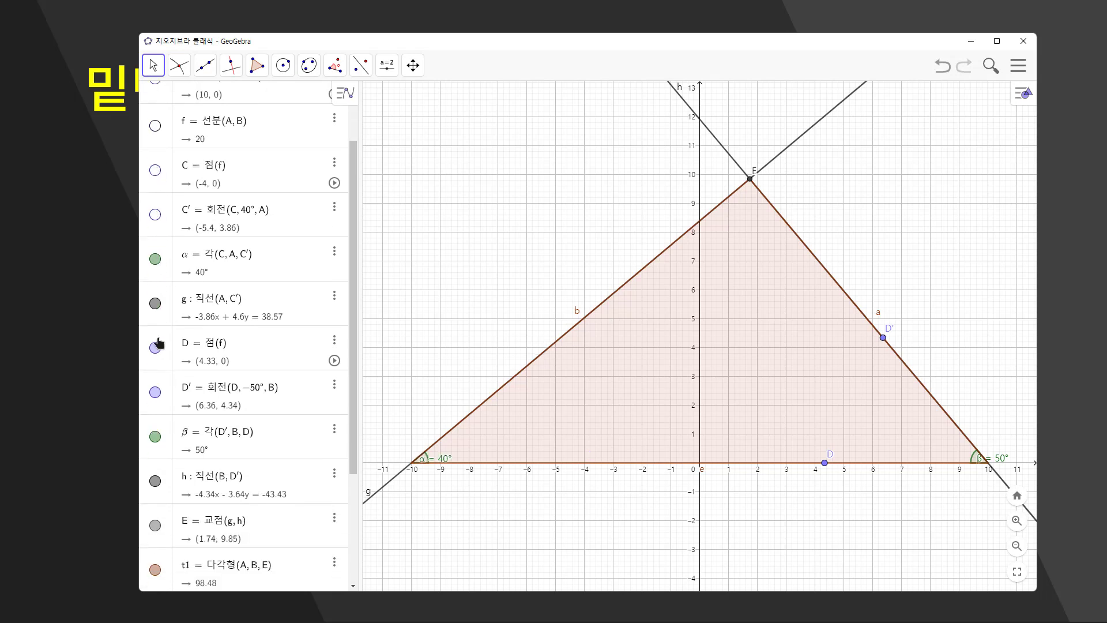
- Hide line g, points D and D', and line h, leaving angle β shown
{"action": "left_click", "coordinate": [154, 305]}
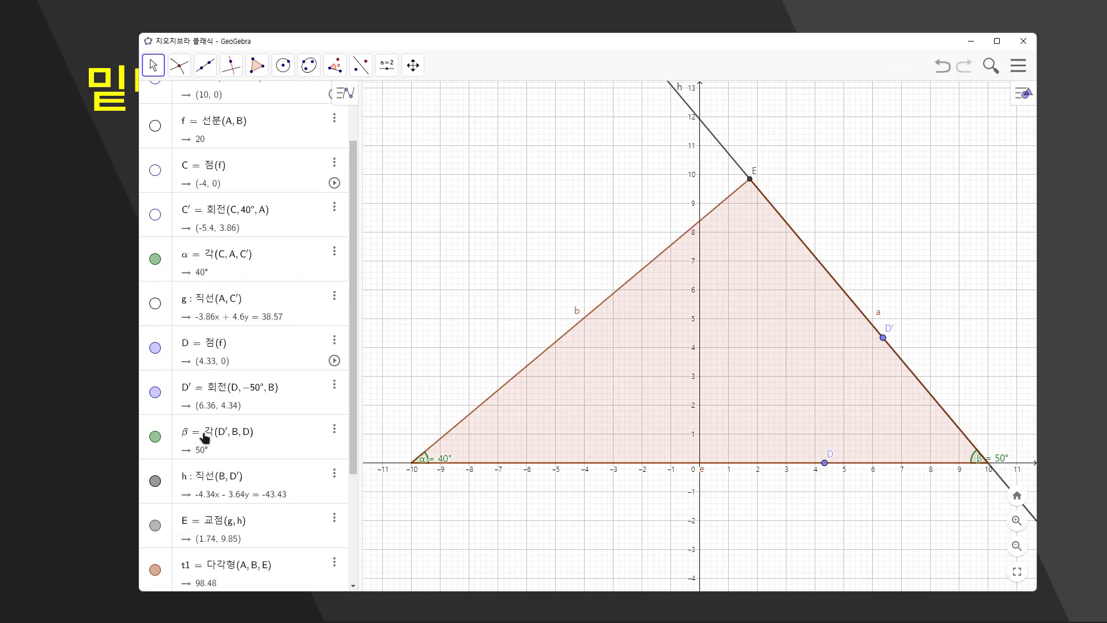
{"action": "left_click", "coordinate": [154, 348]}
{"action": "left_click", "coordinate": [155, 392]}
{"action": "scroll", "coordinate": [157, 384], "scroll_direction": "down", "scroll_amount": 2}
{"action": "left_click", "coordinate": [155, 379]}
{"action": "left_click", "coordinate": [155, 379]}
{"action": "left_click", "coordinate": [155, 424]}
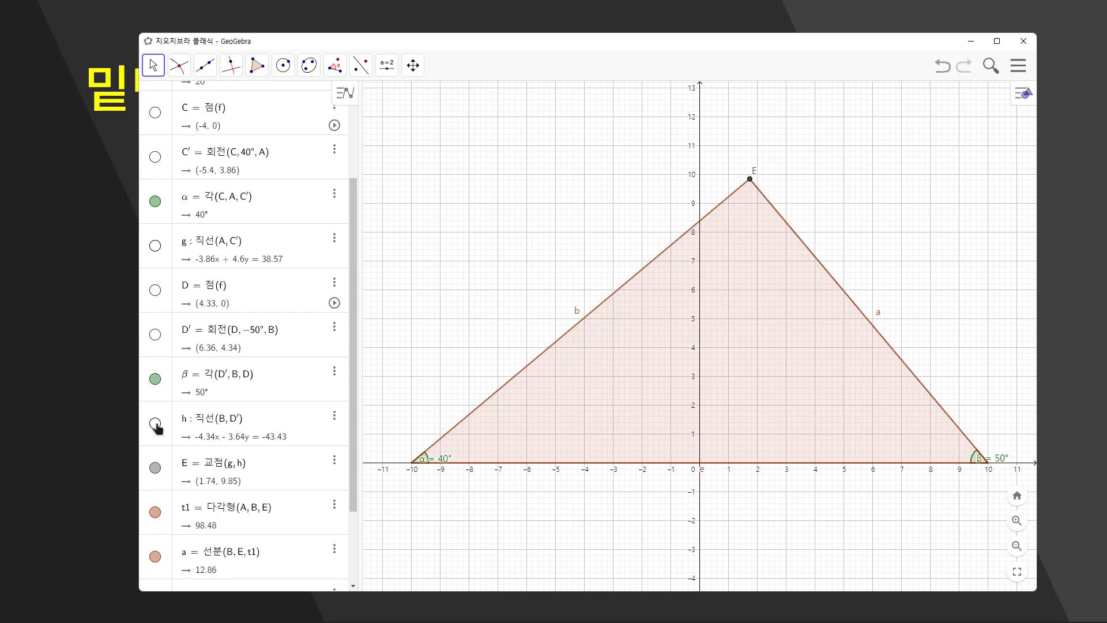
- Hide the apex point E, keeping side a of the triangle shown
{"action": "left_click", "coordinate": [155, 468]}
{"action": "scroll", "coordinate": [156, 490], "scroll_direction": "down", "scroll_amount": 1}
{"action": "left_click", "coordinate": [157, 539]}
{"action": "left_click", "coordinate": [157, 538]}
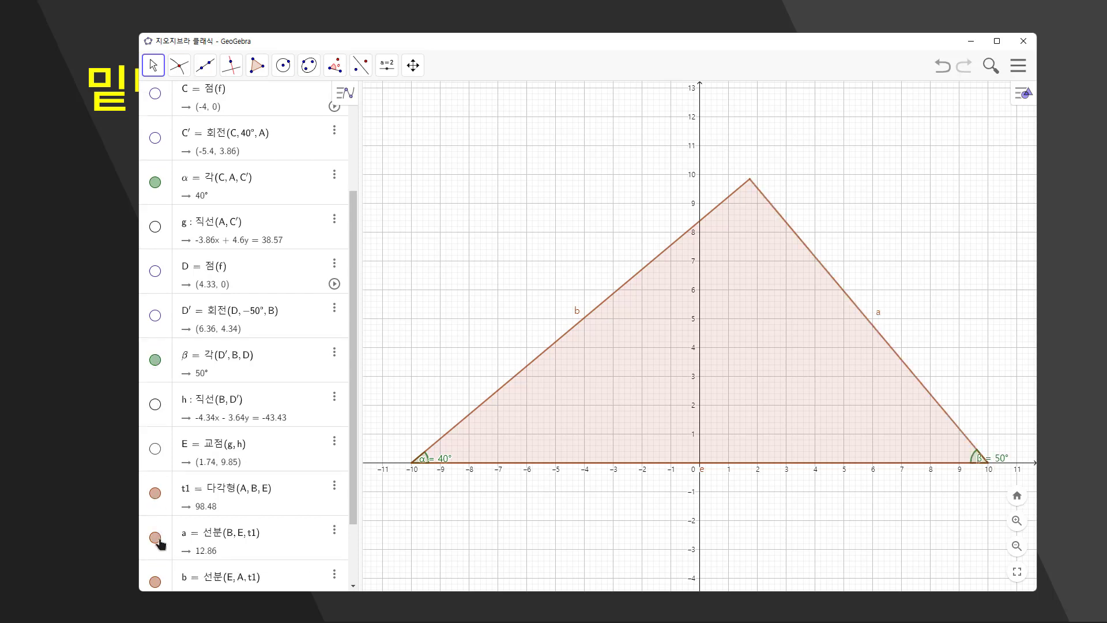
- Turn off the labels of the triangle sides a, b and e
{"action": "scroll", "coordinate": [271, 460], "scroll_direction": "down", "scroll_amount": 3}
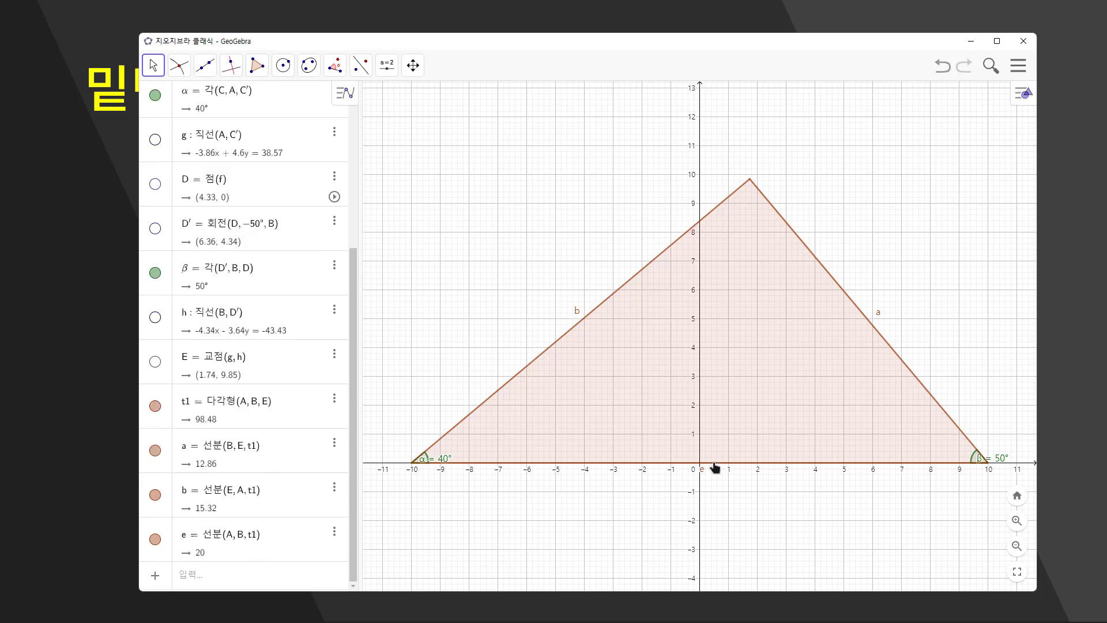
{"action": "left_click", "coordinate": [334, 443]}
{"action": "left_click", "coordinate": [377, 500]}
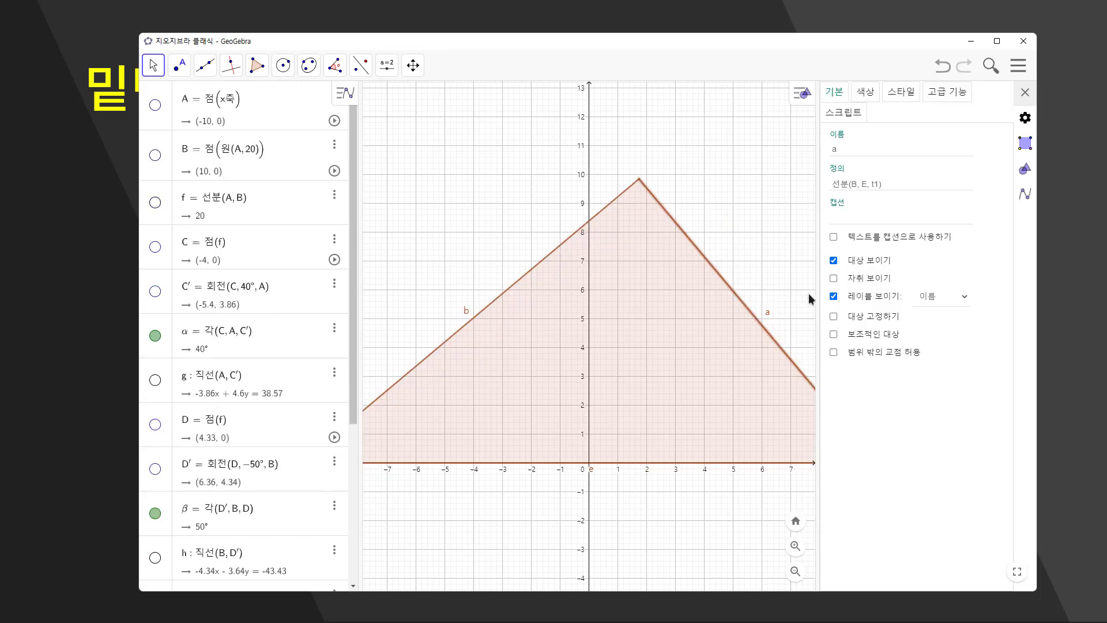
{"action": "left_click", "coordinate": [293, 510]}
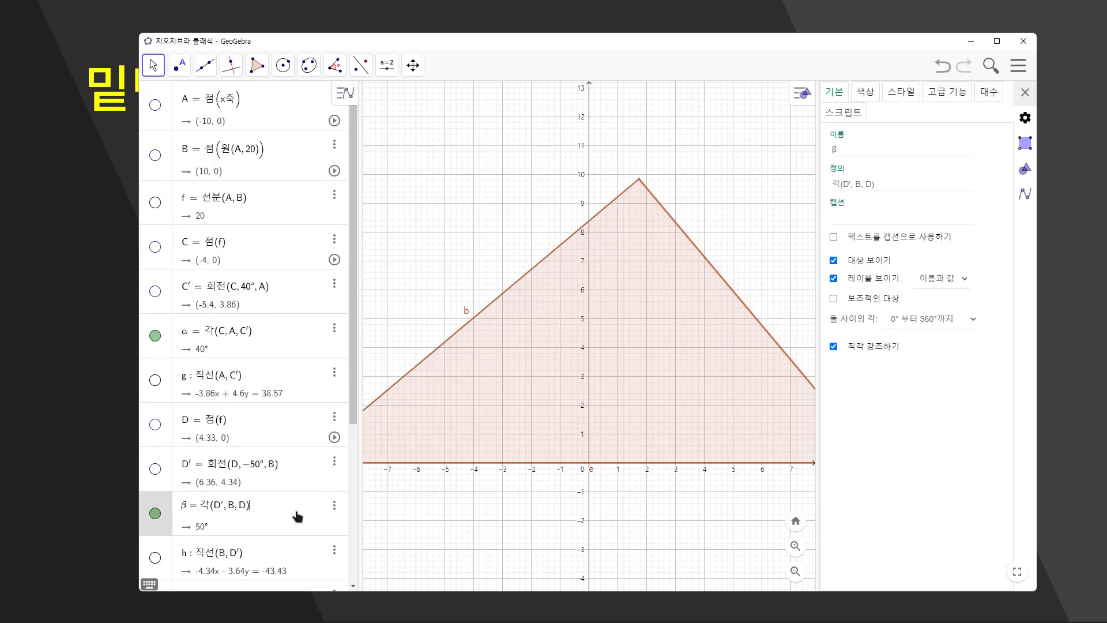
{"action": "scroll", "coordinate": [297, 515], "scroll_direction": "down", "scroll_amount": 6}
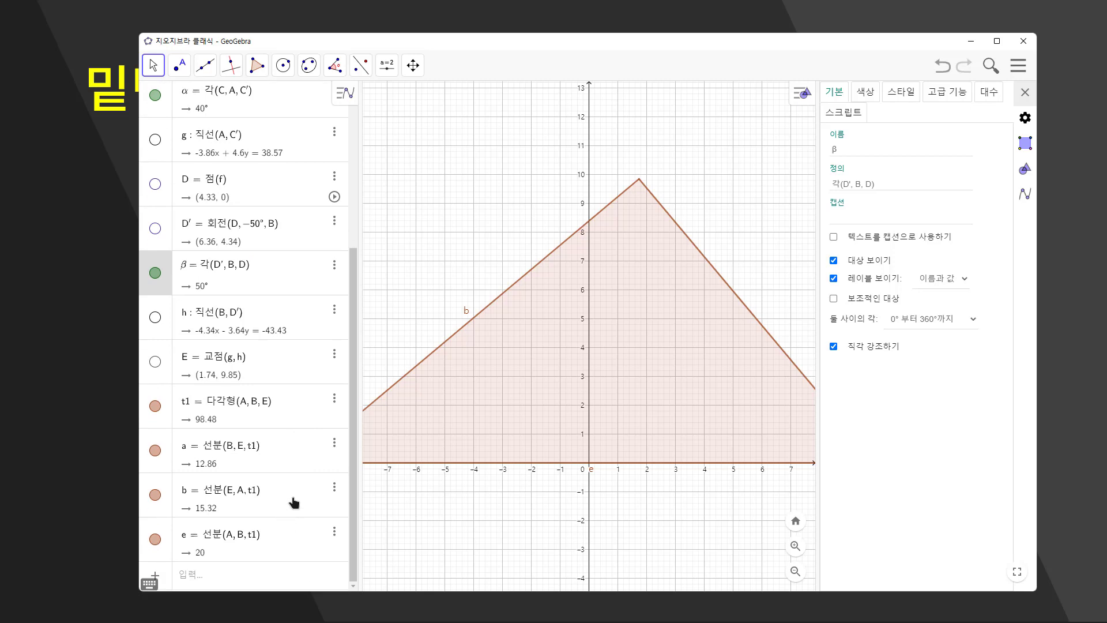
{"action": "left_click", "coordinate": [312, 504]}
{"action": "left_click", "coordinate": [833, 296]}
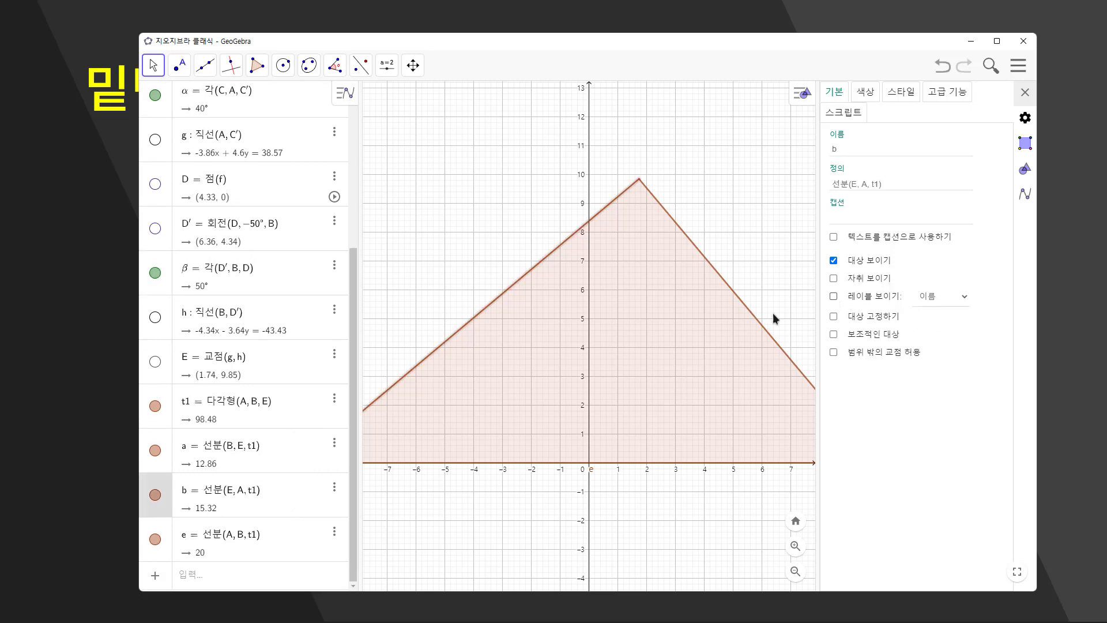
{"action": "left_click", "coordinate": [304, 531]}
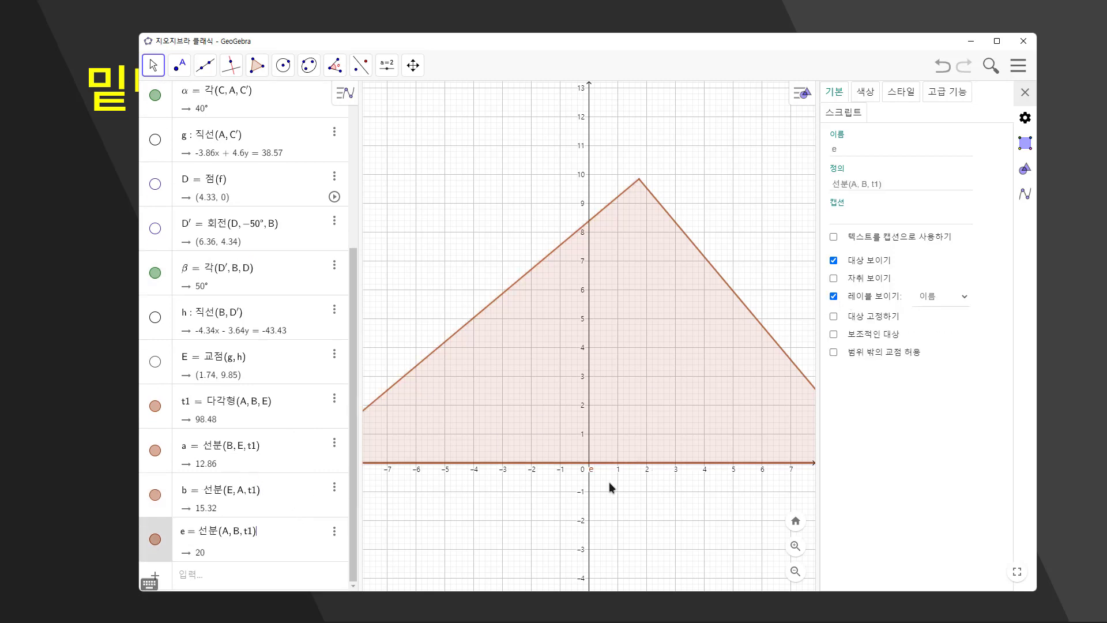
{"action": "left_click", "coordinate": [834, 296]}
{"action": "left_click", "coordinate": [1024, 92]}
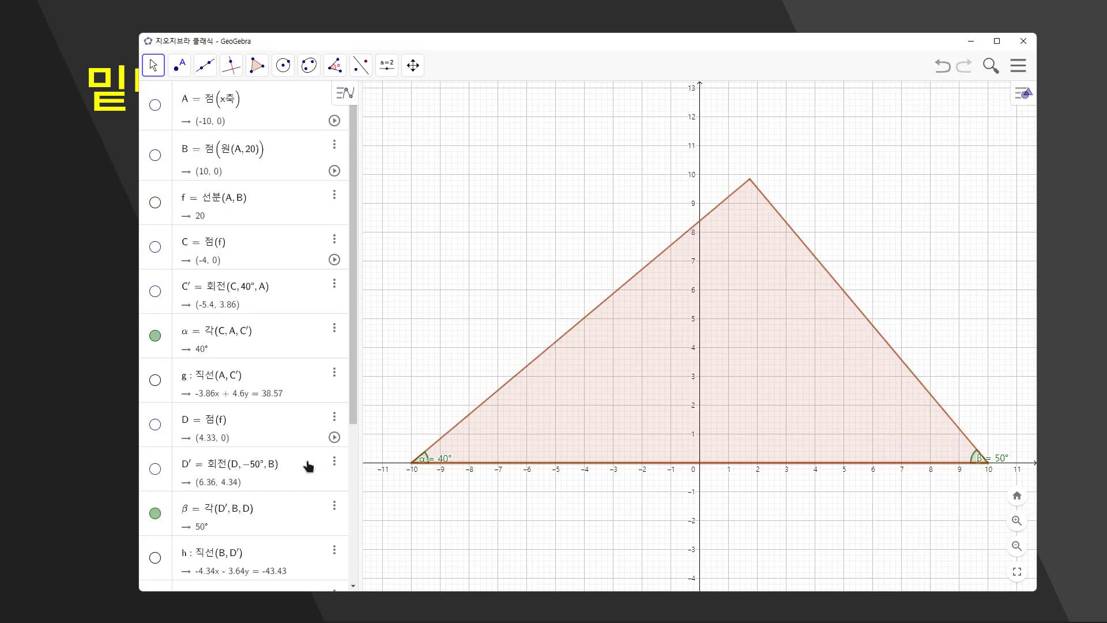
- Turn off the labels of angles α and β, keeping the angle markers shown
{"action": "key", "text": "ctrl+e"}
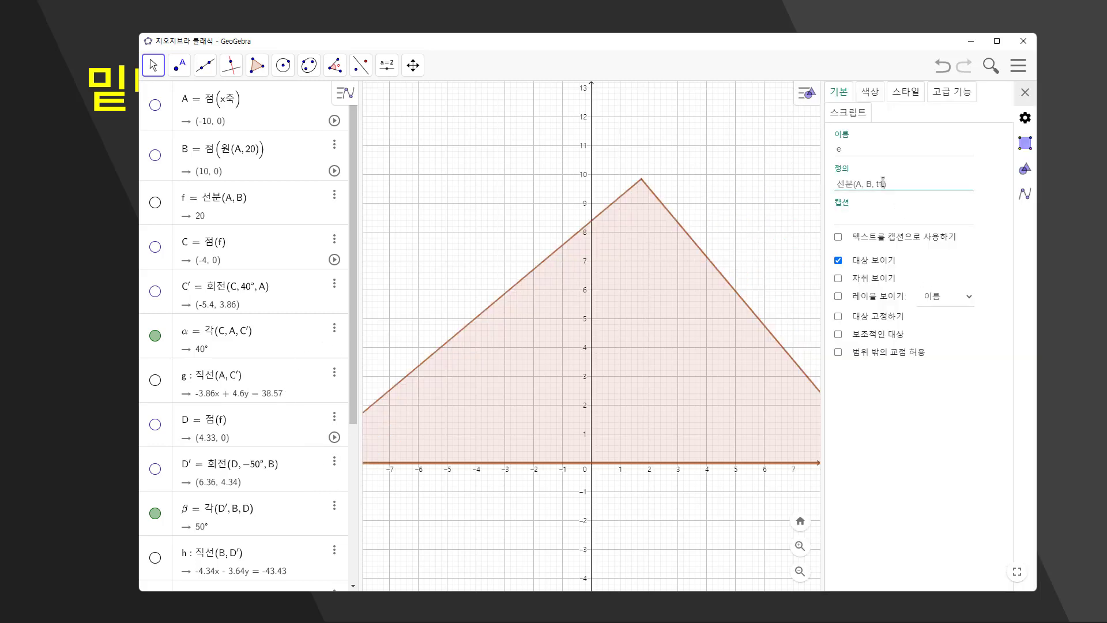
{"action": "left_click", "coordinate": [287, 346]}
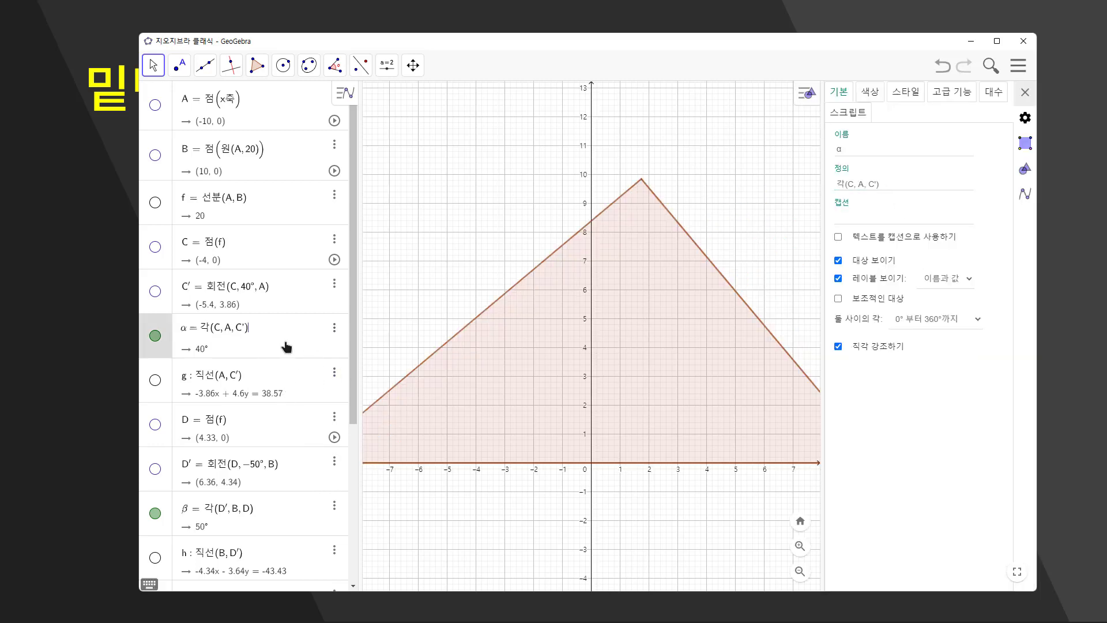
{"action": "left_click", "coordinate": [839, 279]}
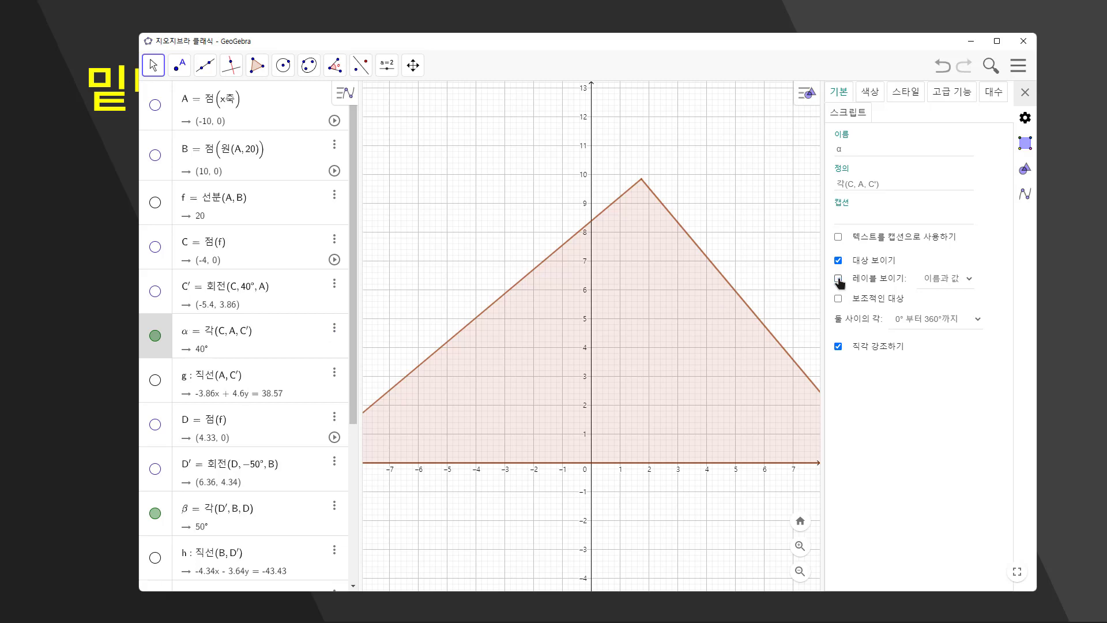
{"action": "left_click", "coordinate": [283, 522]}
{"action": "left_click", "coordinate": [839, 279]}
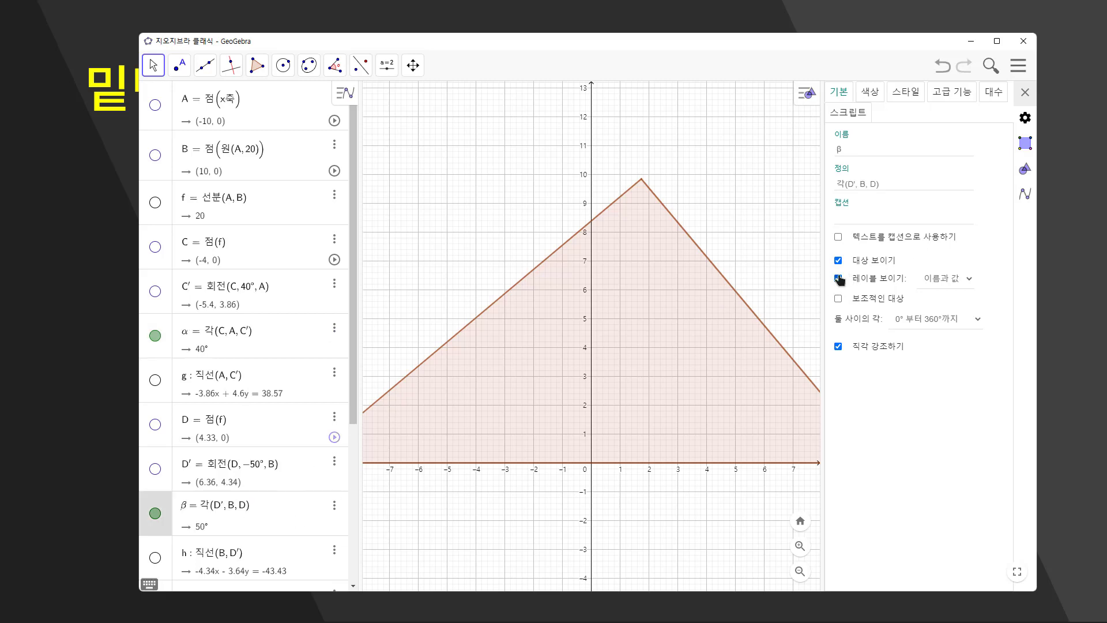
{"action": "left_click", "coordinate": [1025, 92]}
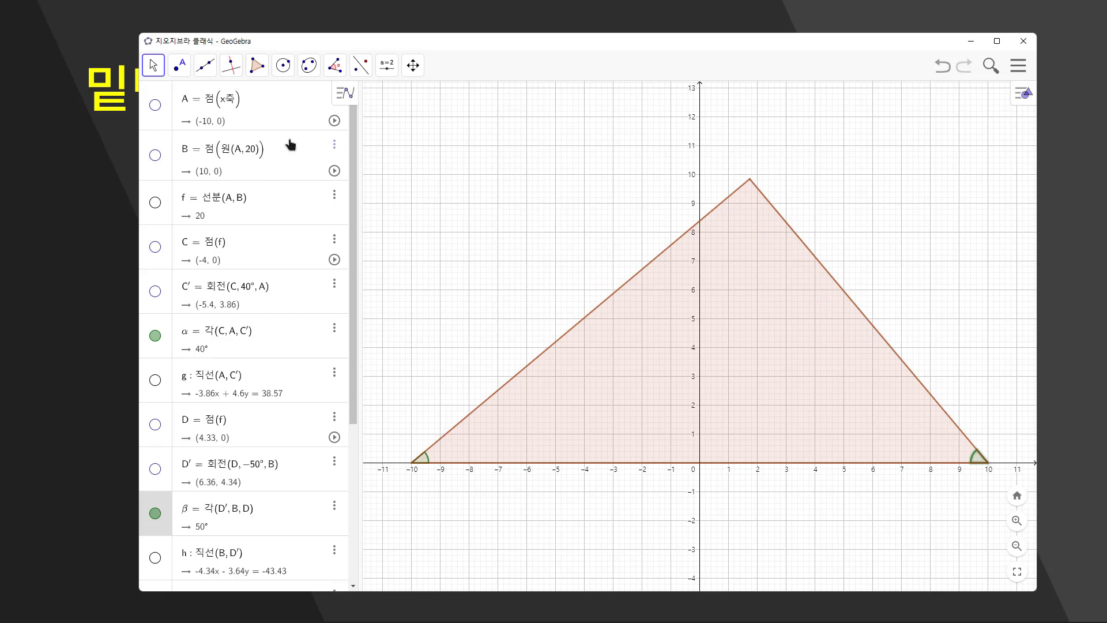
- Hide the coordinate axes and the grid so only the triangle and its angle markers are displayed
{"action": "left_click", "coordinate": [847, 156]}
{"action": "left_click", "coordinate": [1024, 94]}
{"action": "left_click", "coordinate": [891, 94]}
{"action": "left_click", "coordinate": [911, 94]}
{"action": "left_click", "coordinate": [913, 117]}
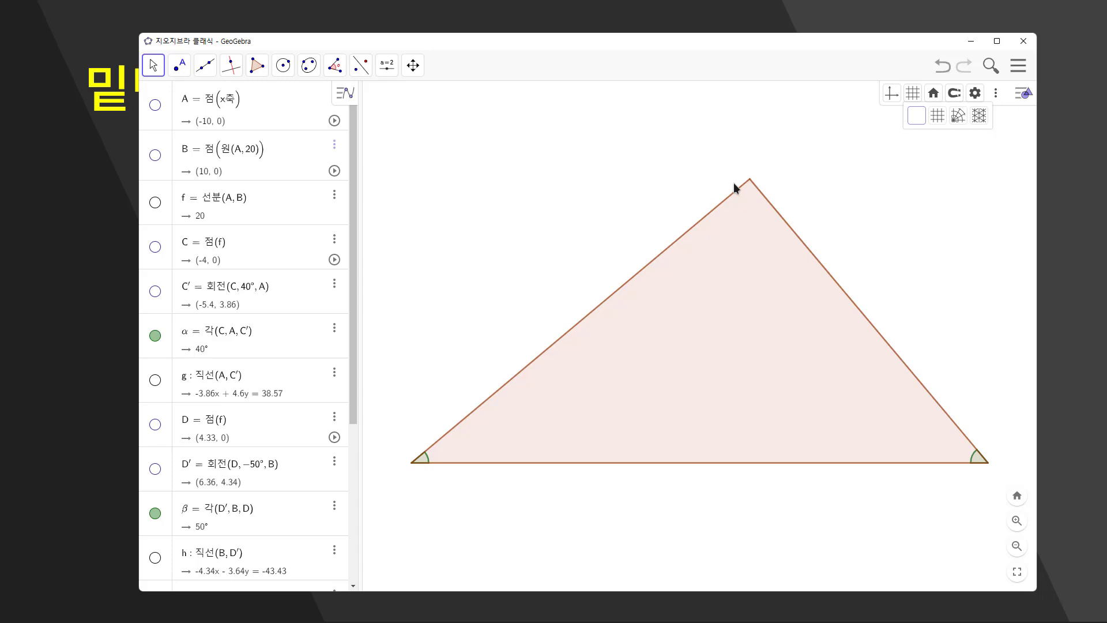
{"action": "scroll", "coordinate": [679, 345], "scroll_direction": "down", "scroll_amount": 3}
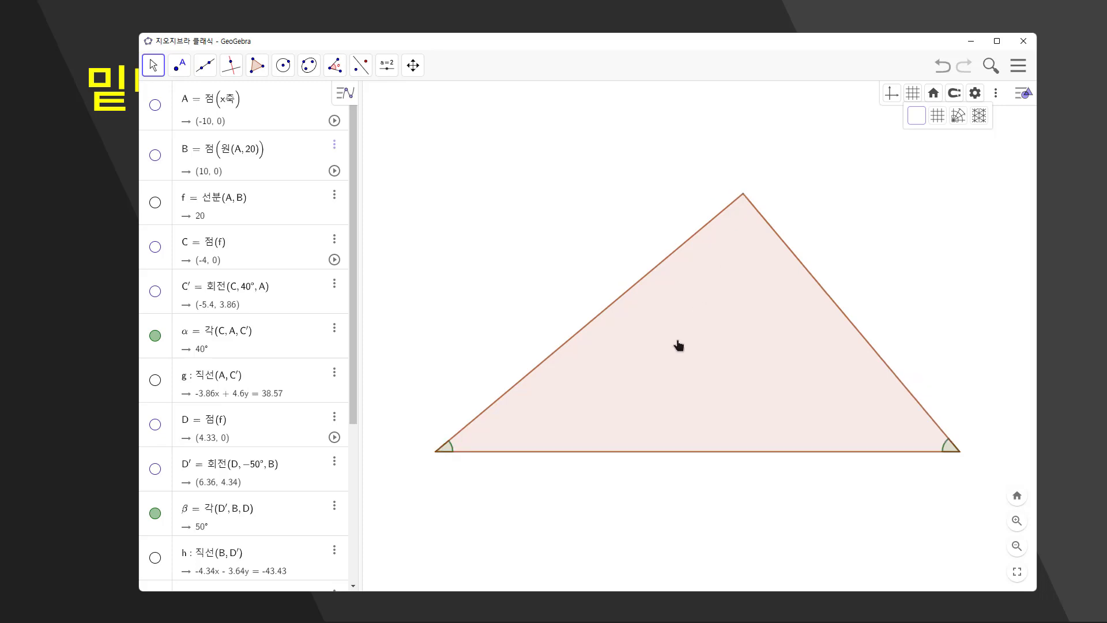
{"action": "scroll", "coordinate": [679, 345], "scroll_direction": "up", "scroll_amount": 1}
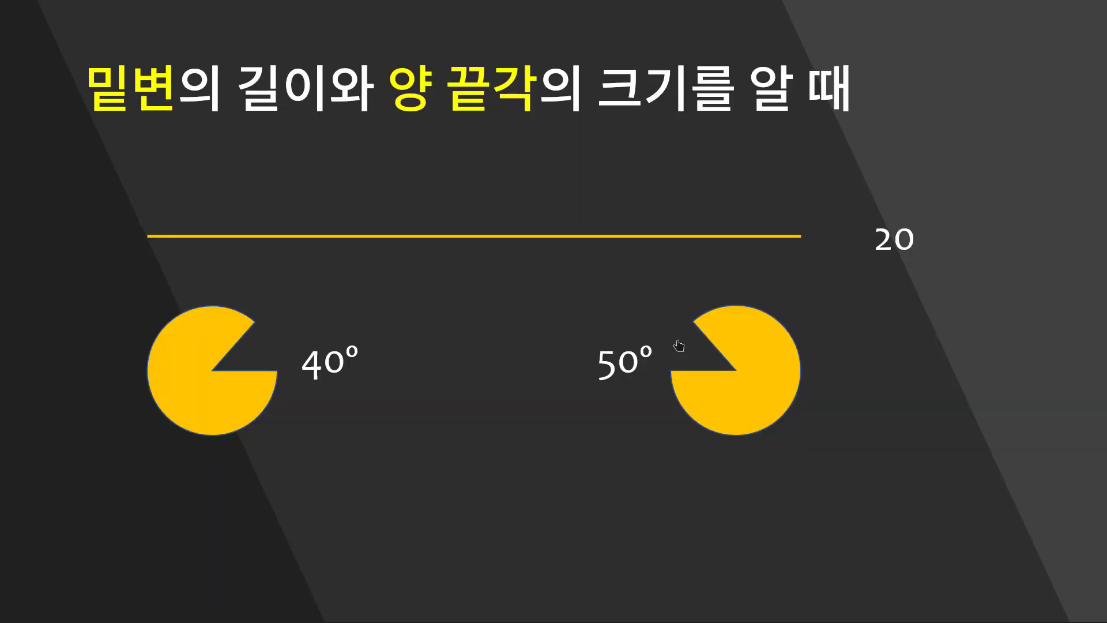
- Advance to the next slide, switch to a blank GeoGebra construction and place points at (-10, 0) and (10, 0) on the x-axis
{"action": "key", "text": "Right"}
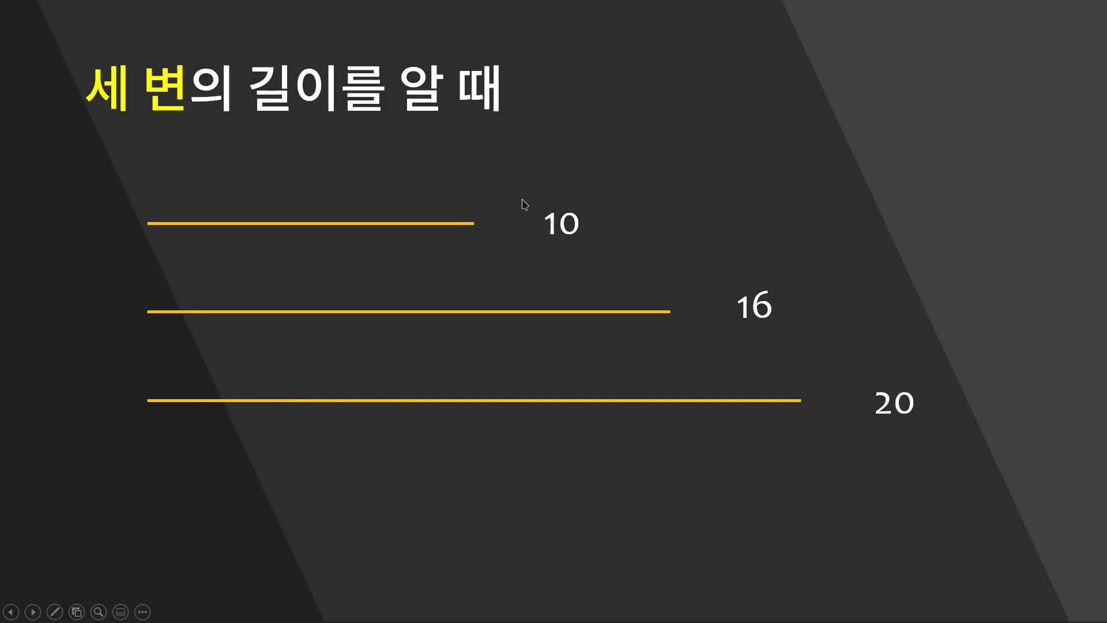
{"action": "key", "text": "alt+Tab"}
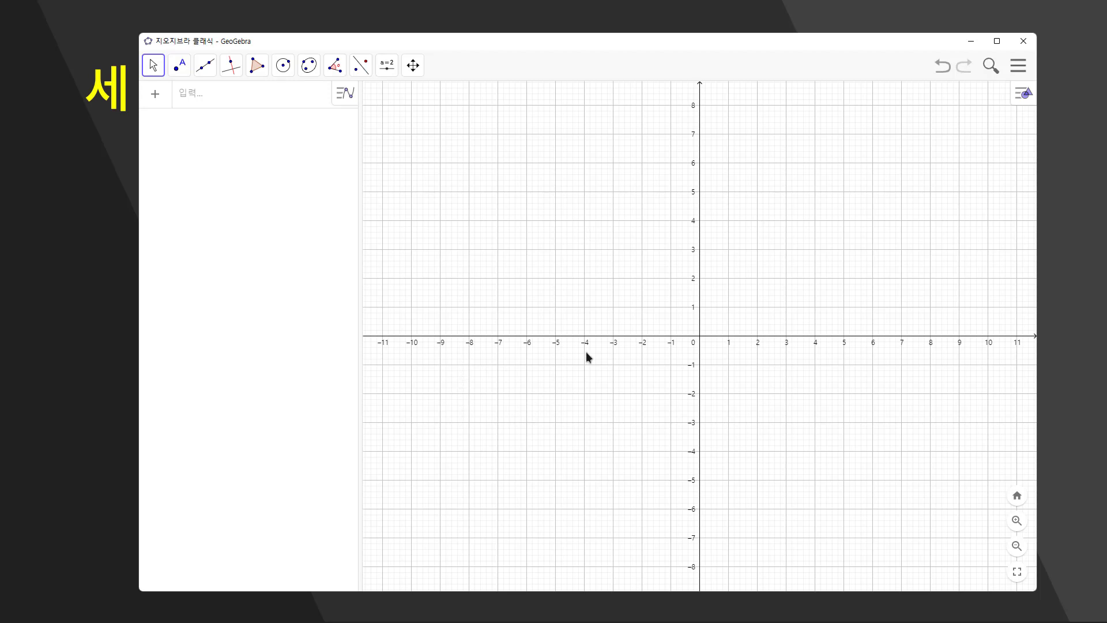
{"action": "left_click", "coordinate": [179, 65]}
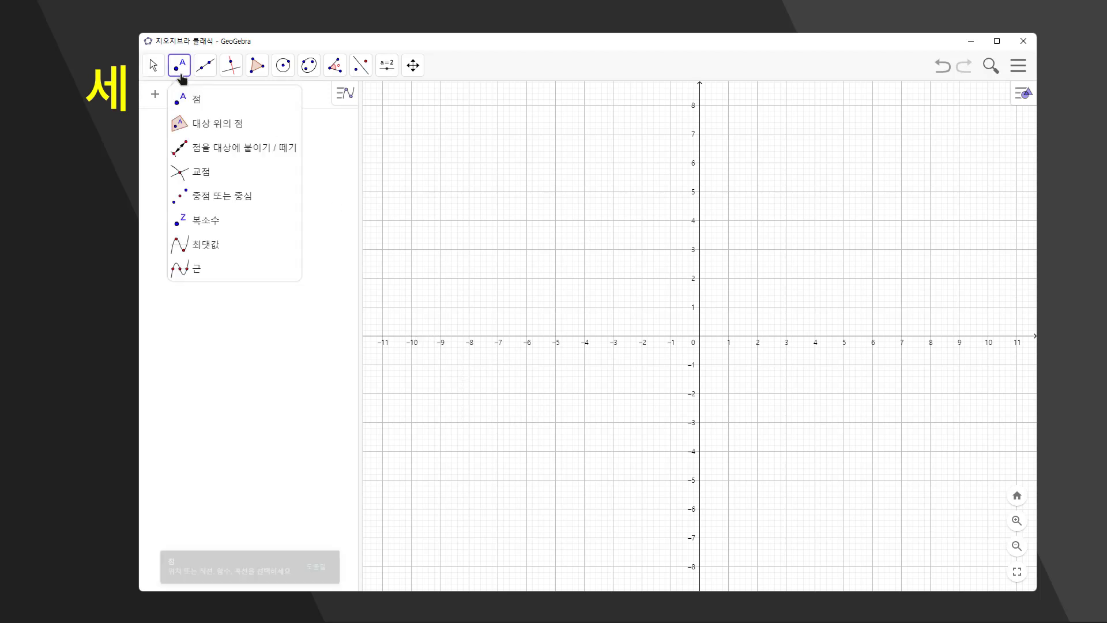
{"action": "left_click", "coordinate": [186, 97]}
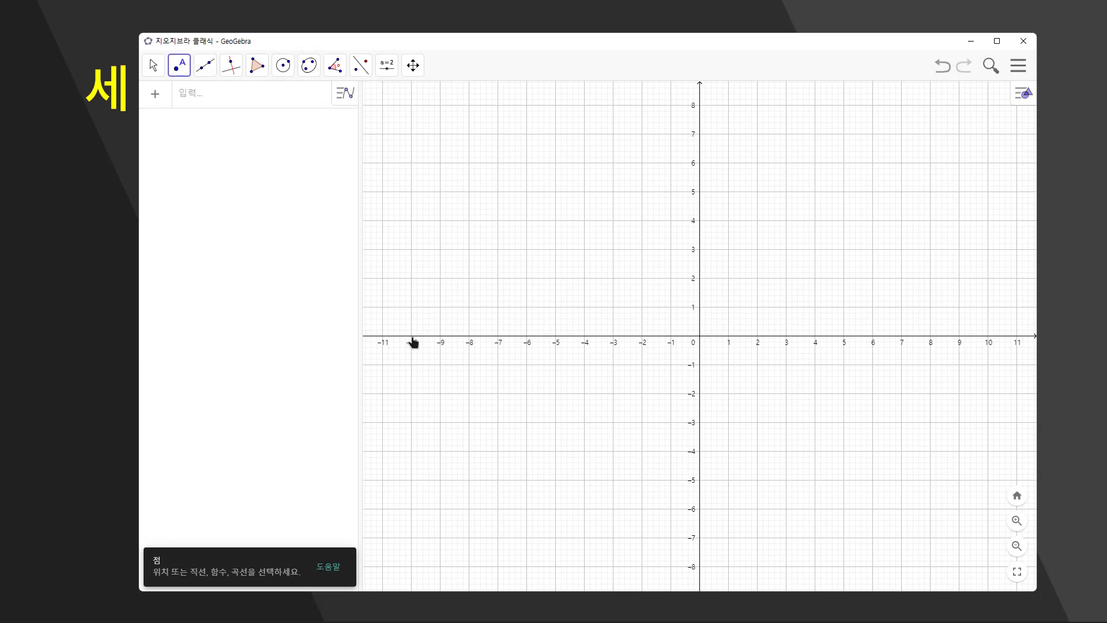
{"action": "left_click", "coordinate": [412, 337]}
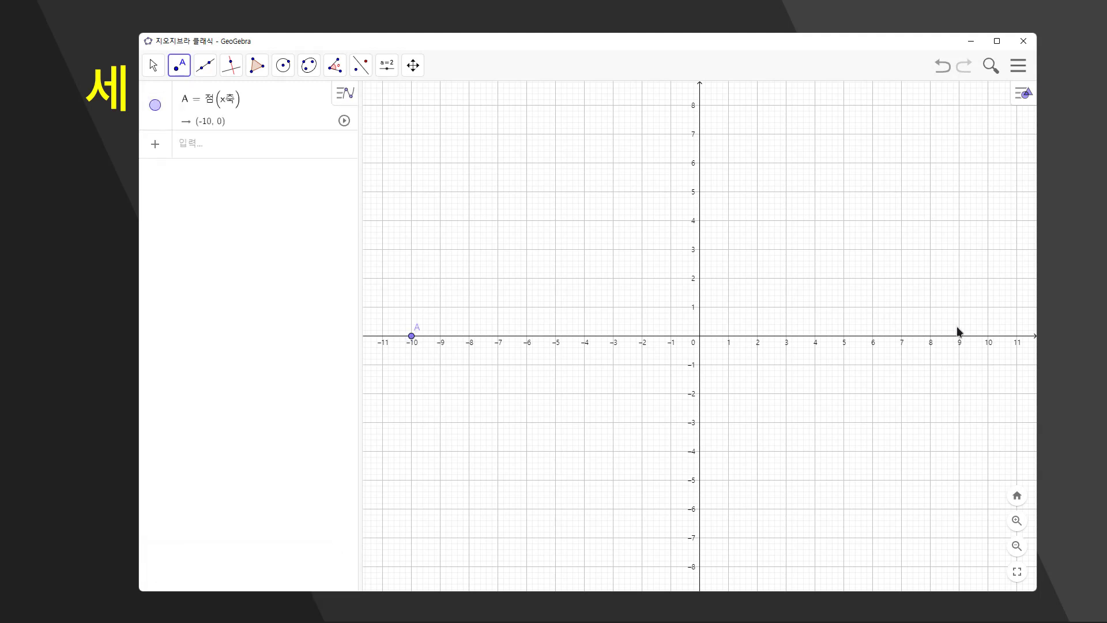
{"action": "left_click", "coordinate": [989, 336]}
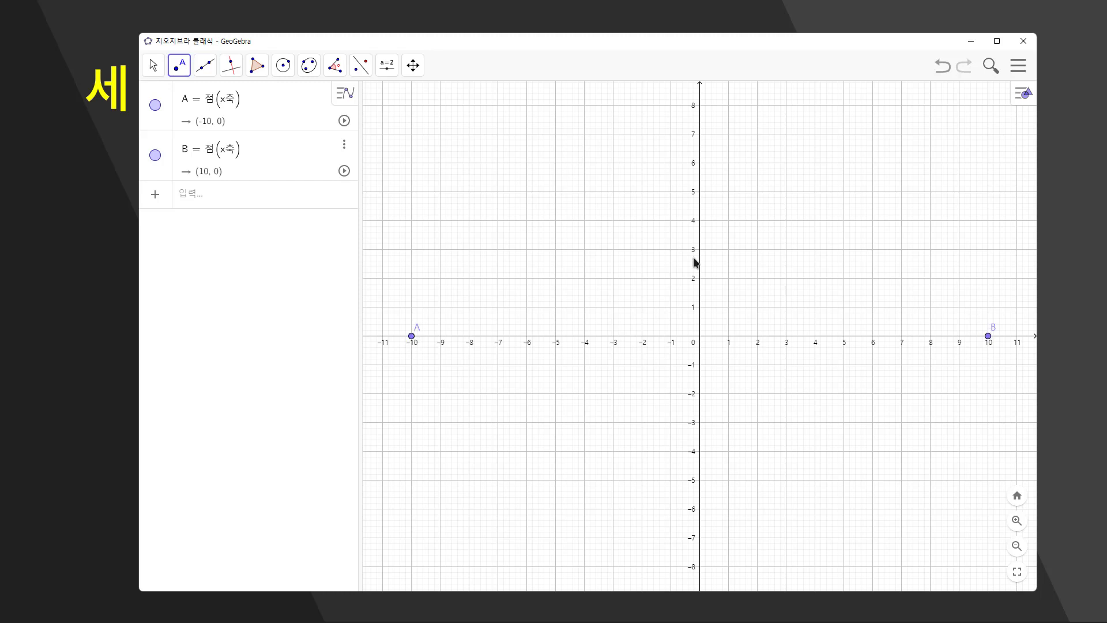
- Draw a circle of radius 10 centred at point A with the center-and-radius circle tool
{"action": "scroll", "coordinate": [694, 258], "scroll_direction": "down", "scroll_amount": 5}
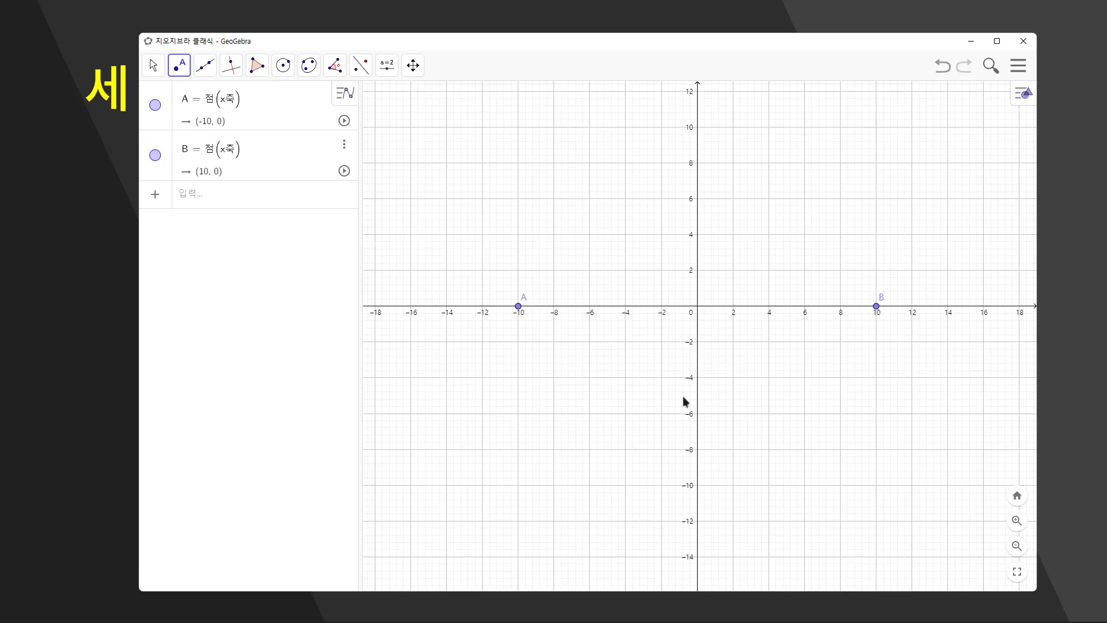
{"action": "left_click", "coordinate": [283, 67]}
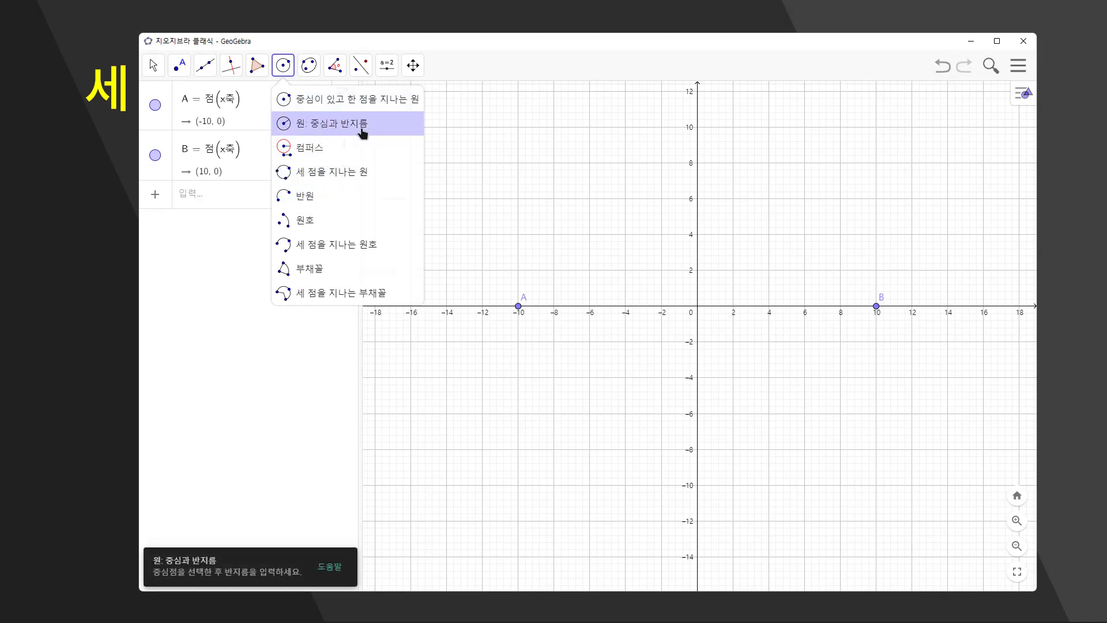
{"action": "left_click", "coordinate": [340, 125]}
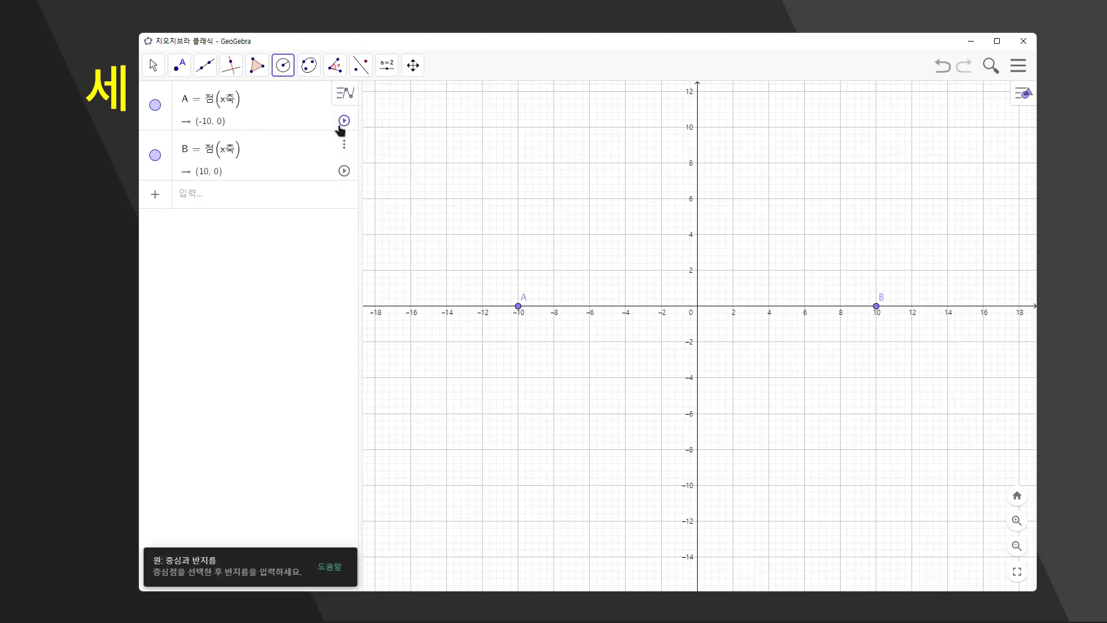
{"action": "left_click", "coordinate": [519, 307]}
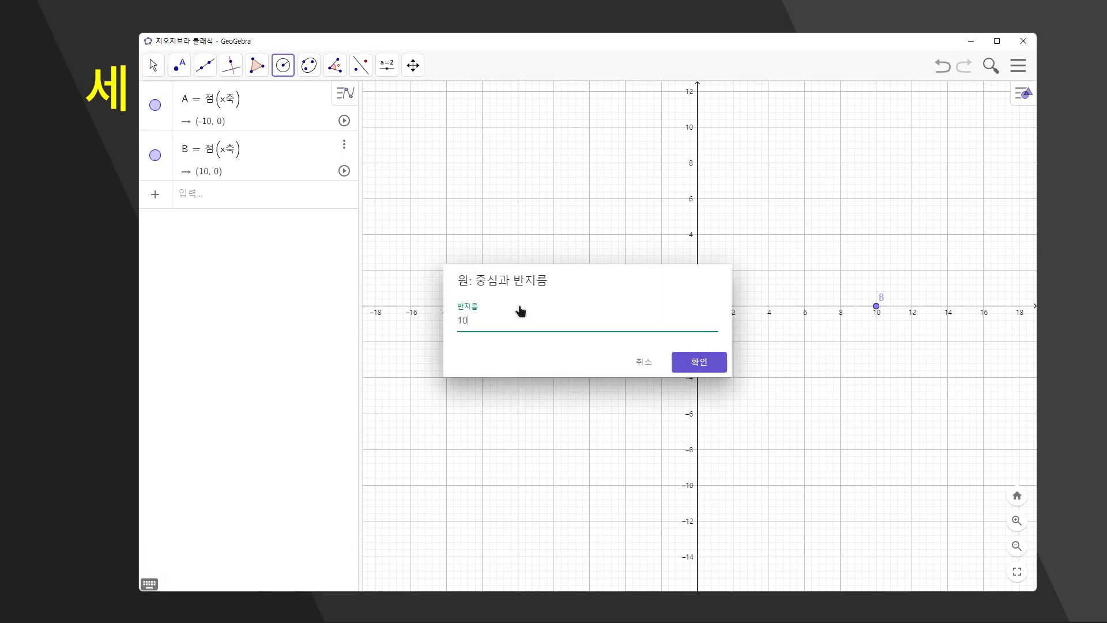
{"action": "type", "text": "10"}
{"action": "left_click", "coordinate": [697, 362]}
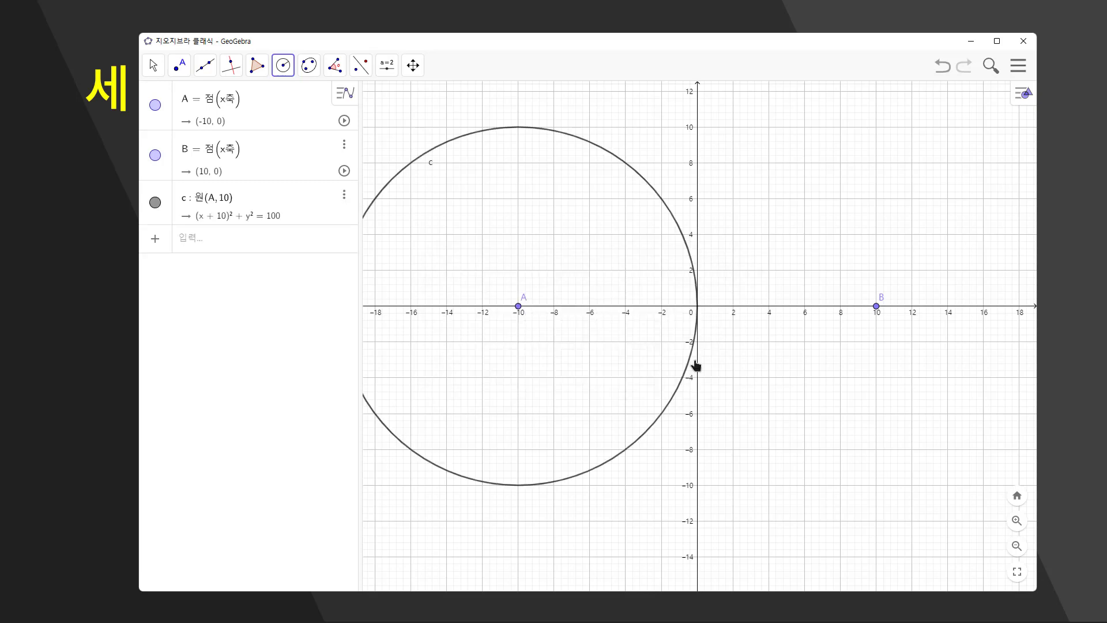
- Draw a circle of radius 16 centred at point B
{"action": "left_click", "coordinate": [876, 307]}
{"action": "type", "text": "16"}
{"action": "key", "text": "Return"}
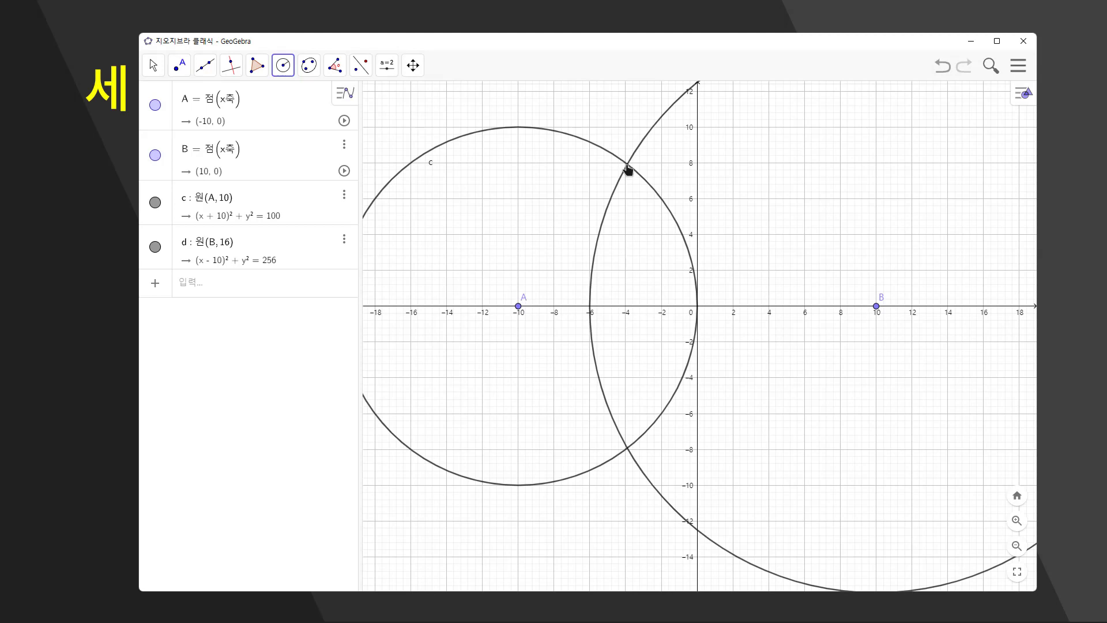
- Create the intersection points of circles c and d with the Intersect tool
{"action": "scroll", "coordinate": [631, 167], "scroll_direction": "up", "scroll_amount": 4}
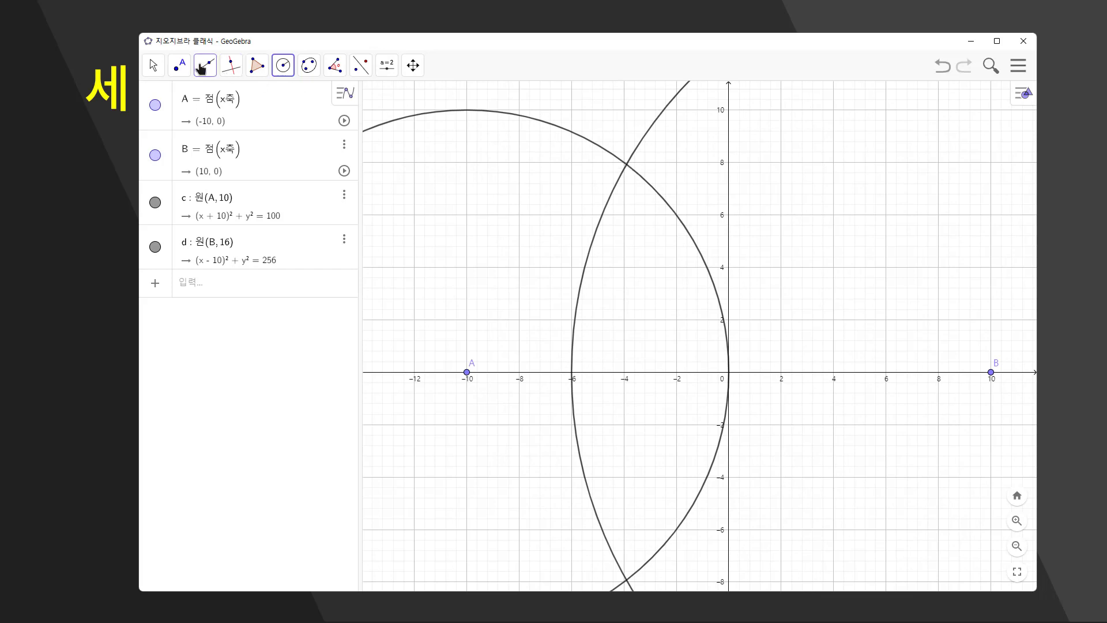
{"action": "left_click", "coordinate": [182, 68]}
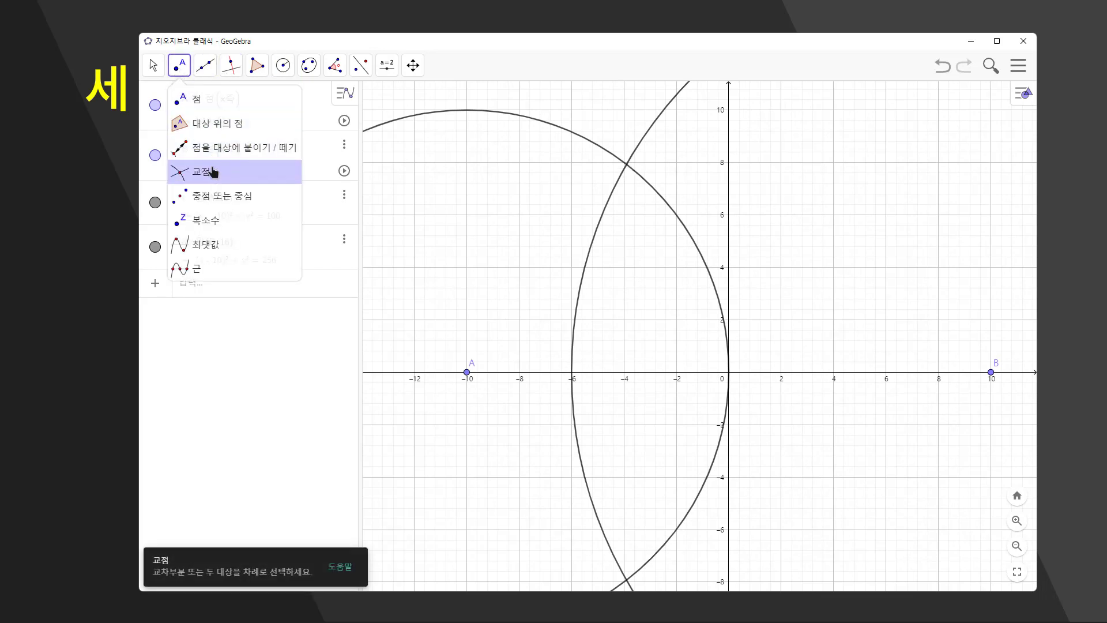
{"action": "left_click", "coordinate": [266, 169]}
{"action": "left_click", "coordinate": [532, 120]}
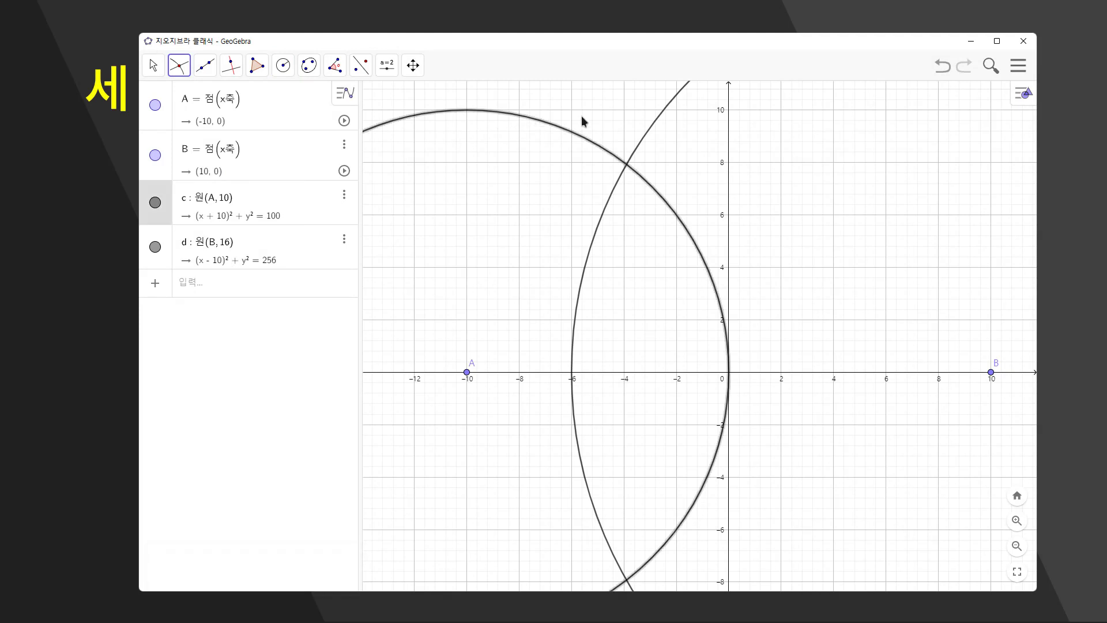
{"action": "left_click", "coordinate": [651, 132]}
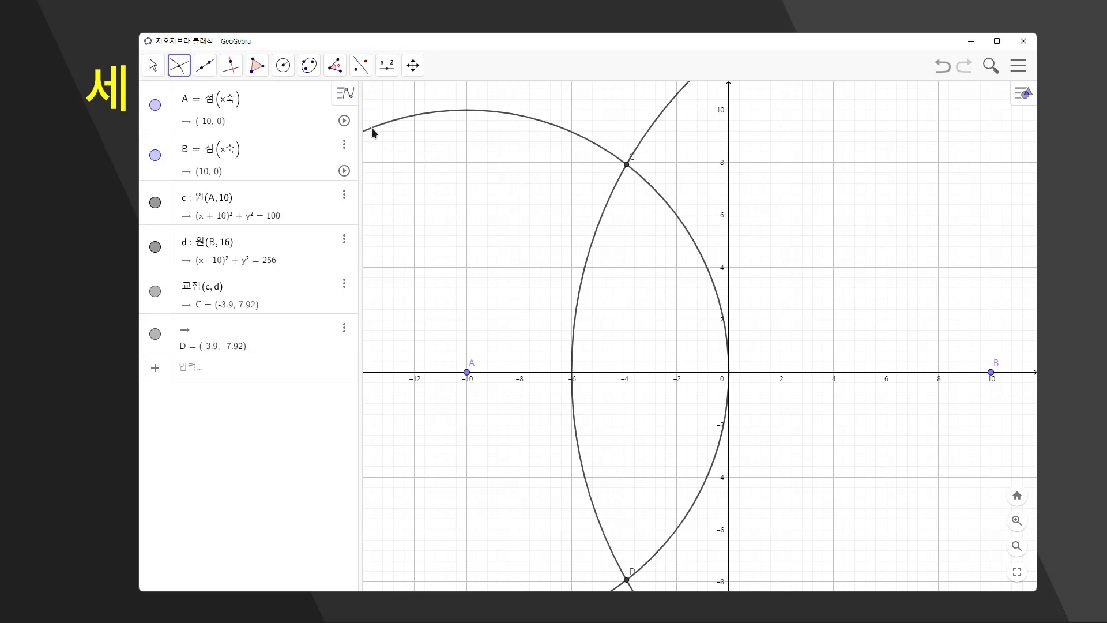
- Draw triangle ABC with the Polygon tool through points A and B and the upper circle intersection C
{"action": "left_click", "coordinate": [261, 68]}
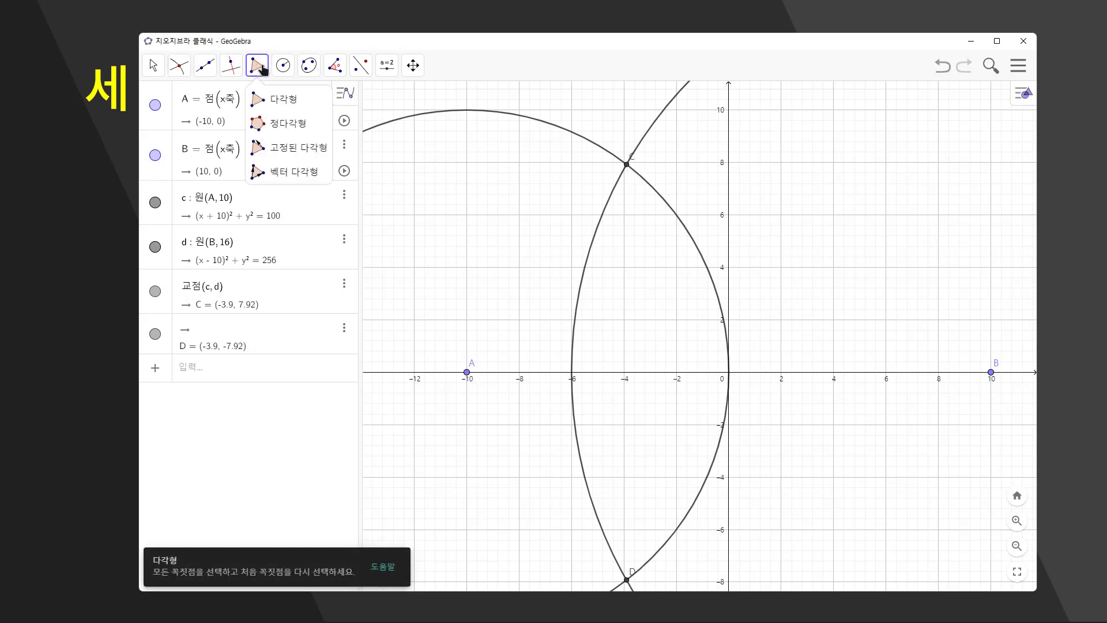
{"action": "left_click", "coordinate": [302, 102]}
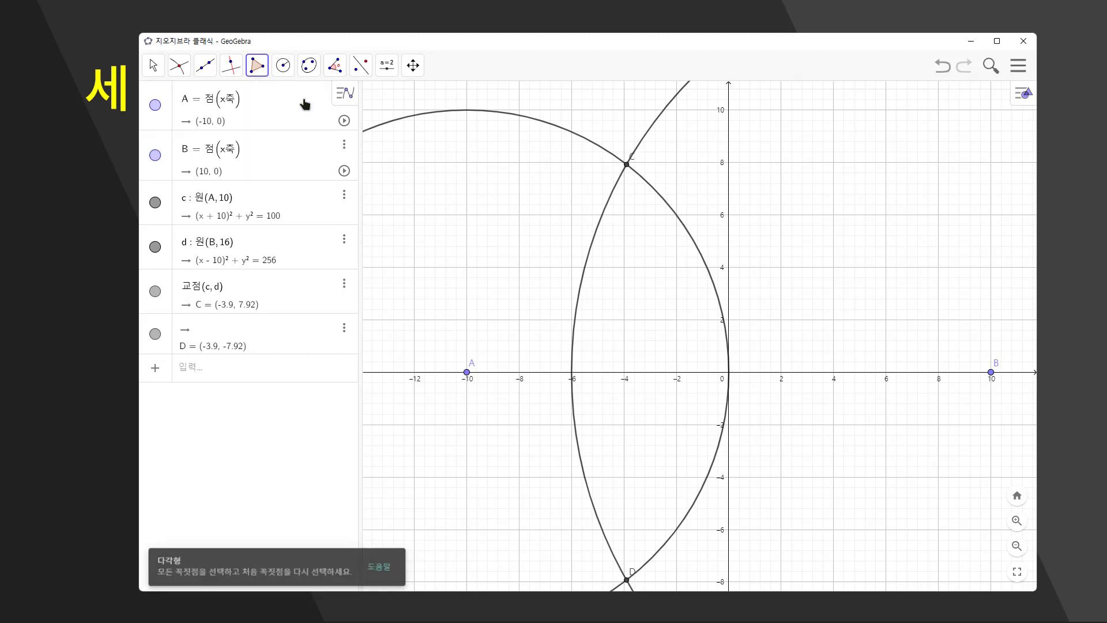
{"action": "left_click", "coordinate": [468, 374]}
{"action": "left_click", "coordinate": [992, 373]}
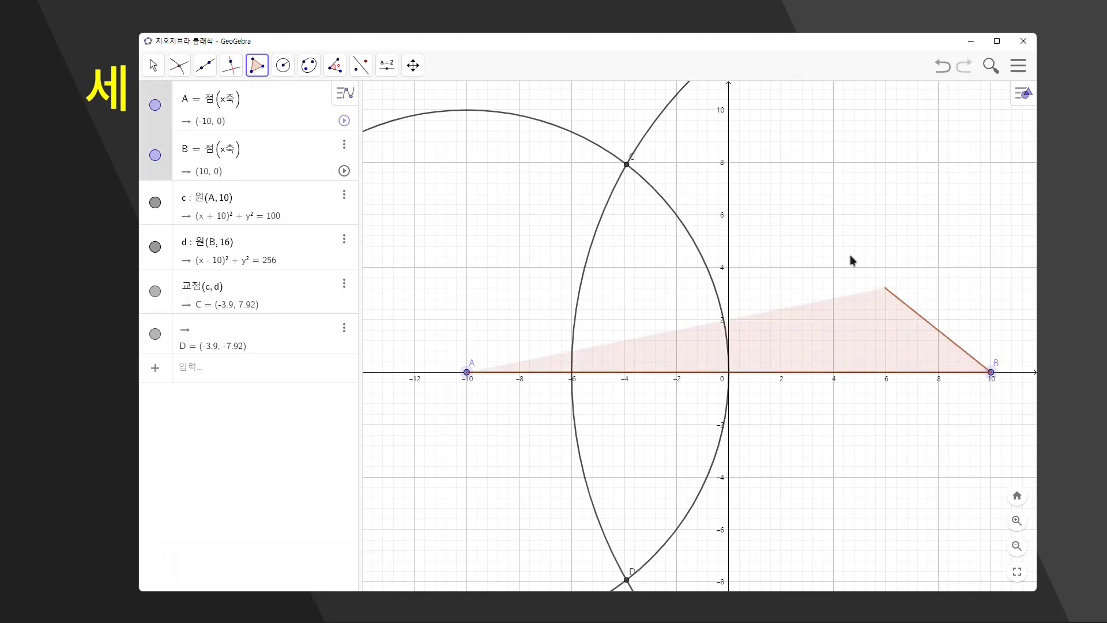
{"action": "left_click", "coordinate": [629, 168]}
{"action": "left_click", "coordinate": [467, 373]}
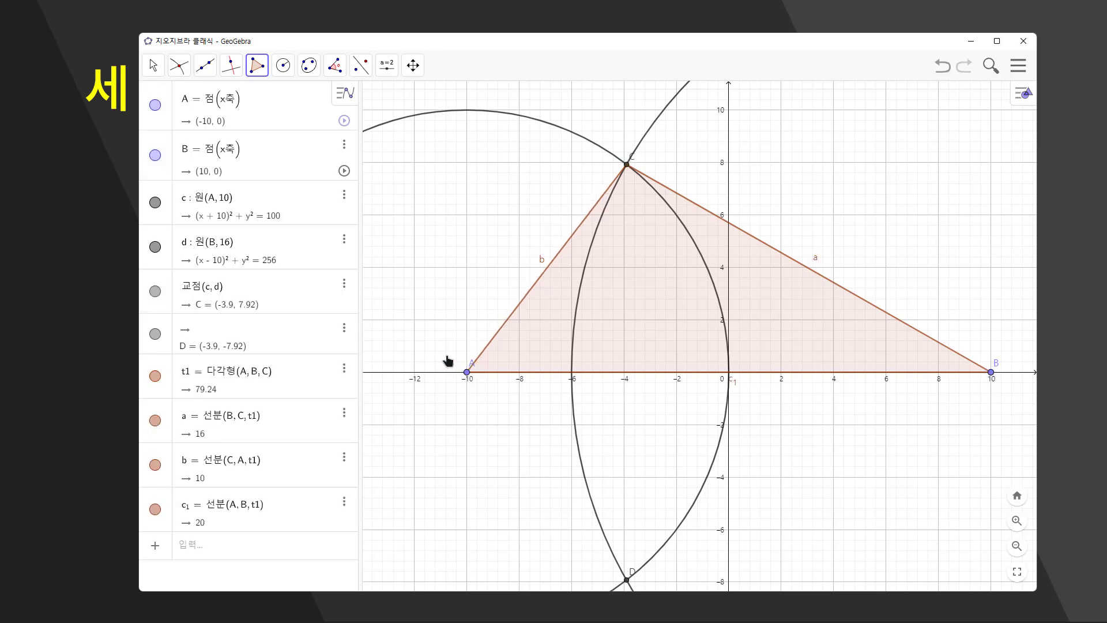
- Hide points A and B, circles c and d, and intersection points C and D, leaving only the triangle displayed
{"action": "left_click", "coordinate": [154, 67]}
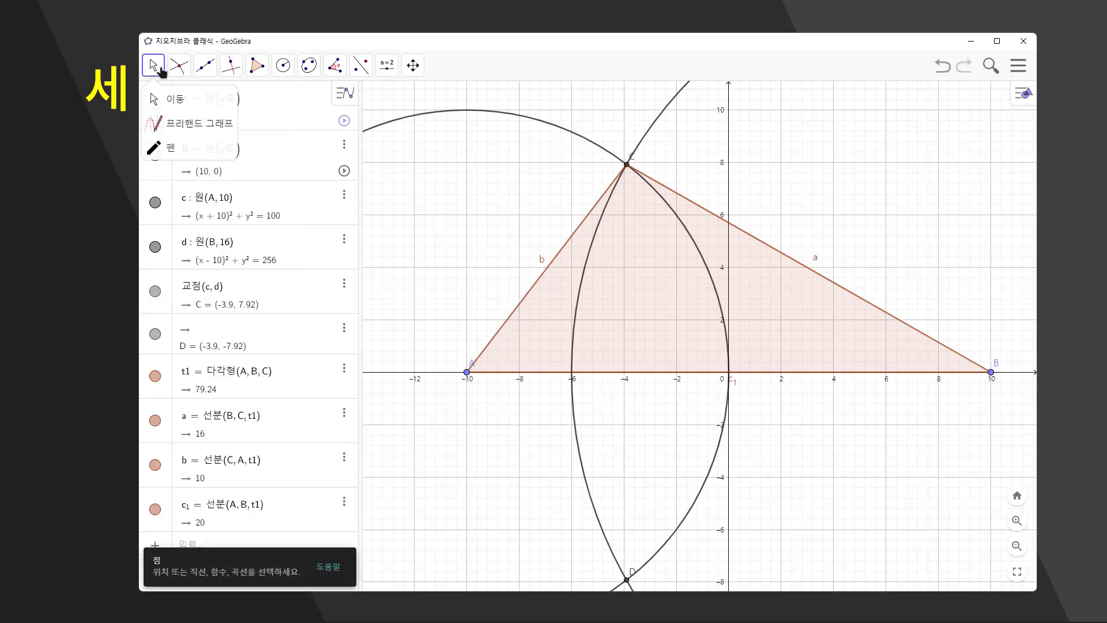
{"action": "left_click", "coordinate": [155, 99]}
{"action": "left_click", "coordinate": [156, 106]}
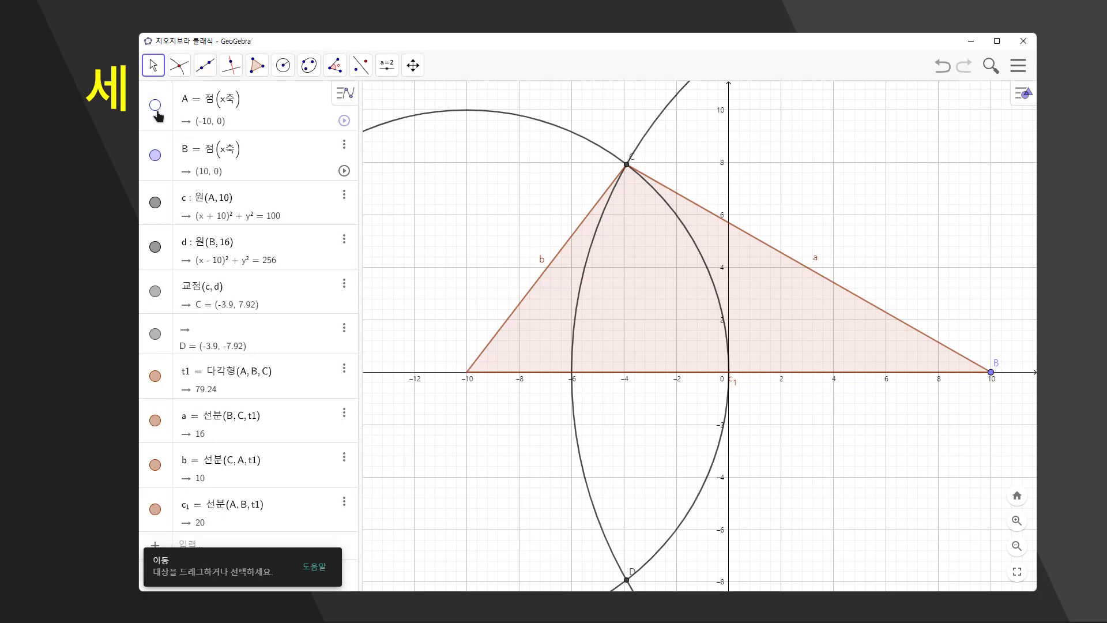
{"action": "left_click", "coordinate": [155, 155]}
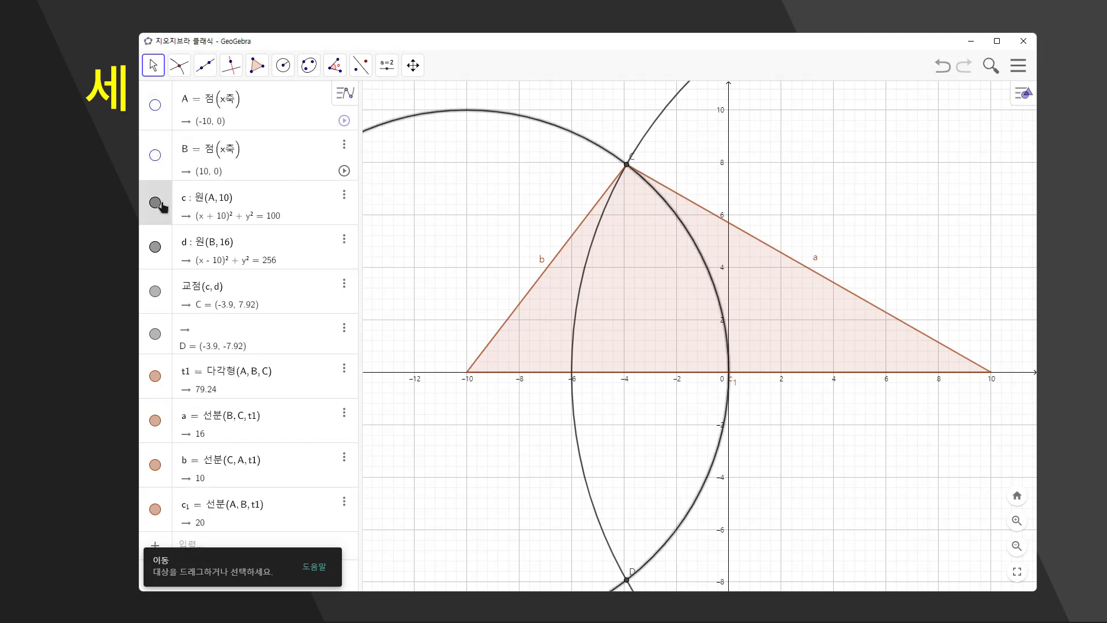
{"action": "left_click", "coordinate": [157, 204]}
{"action": "left_click", "coordinate": [157, 248]}
{"action": "left_click", "coordinate": [156, 293]}
{"action": "left_click", "coordinate": [156, 335]}
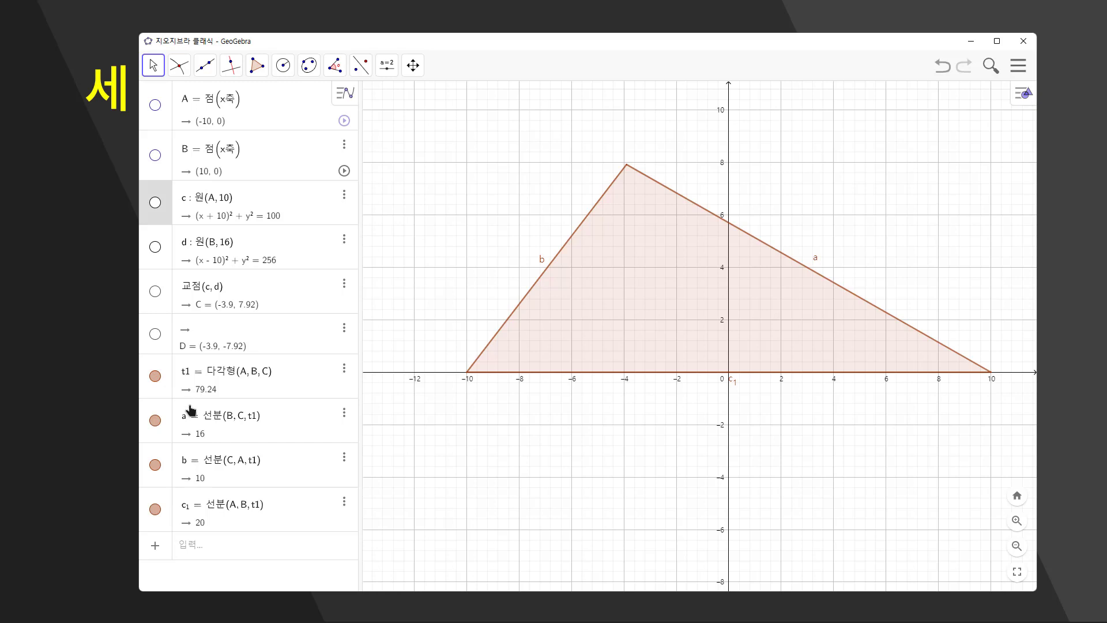
- Turn off the labels of triangle sides c₁, b and a in their object properties
{"action": "left_click", "coordinate": [345, 413]}
{"action": "left_click", "coordinate": [410, 467]}
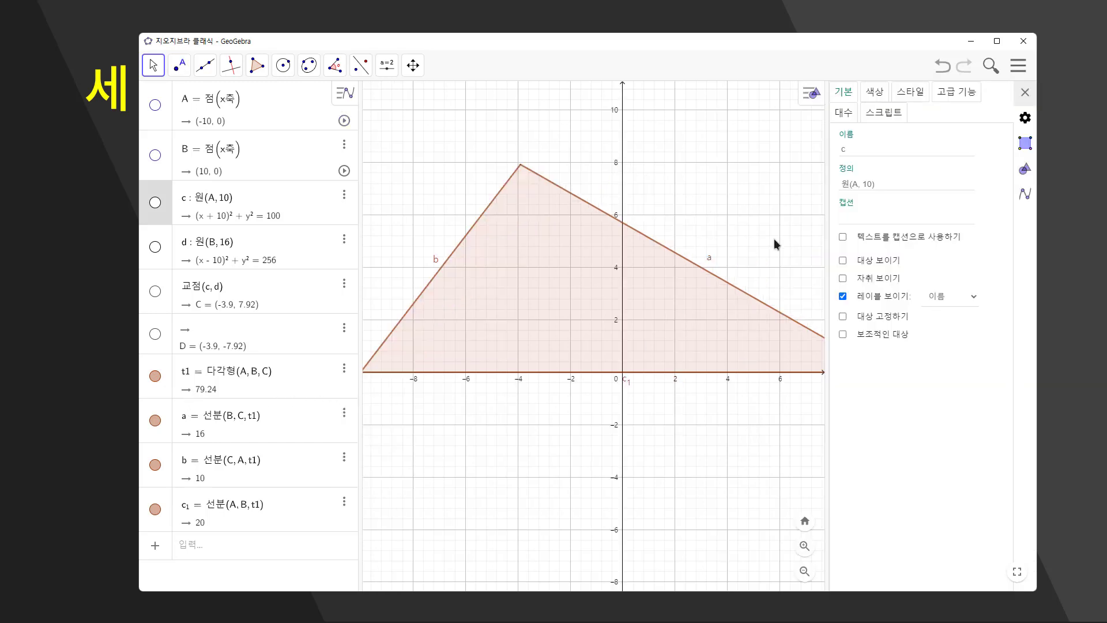
{"action": "left_click", "coordinate": [287, 459]}
{"action": "left_click", "coordinate": [467, 441]}
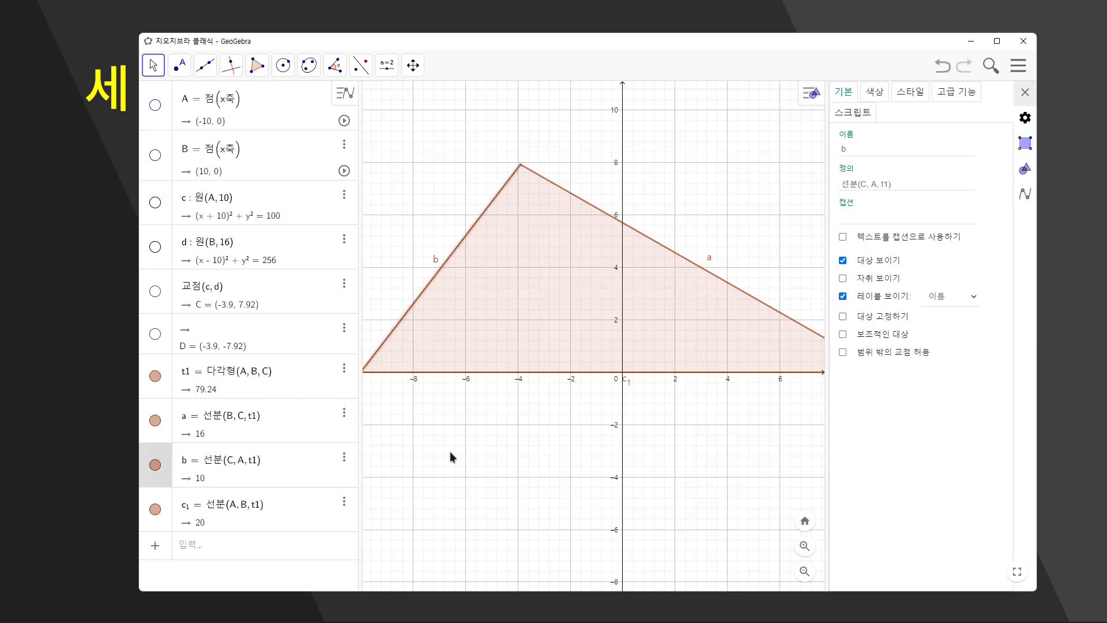
{"action": "left_click", "coordinate": [324, 508]}
{"action": "left_click", "coordinate": [843, 296]}
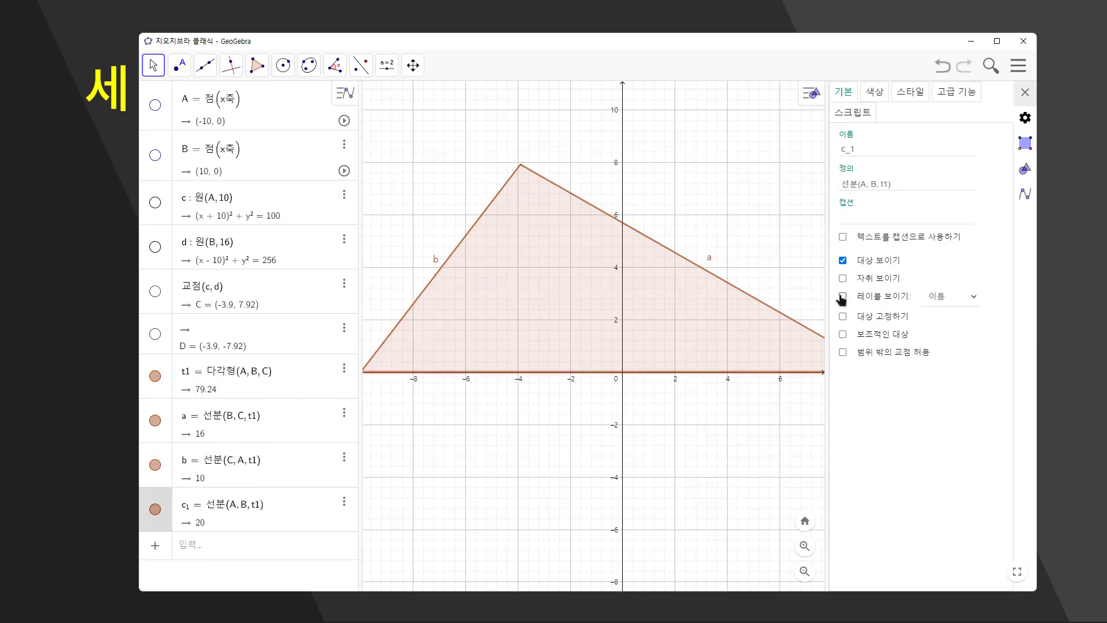
{"action": "left_click", "coordinate": [265, 468]}
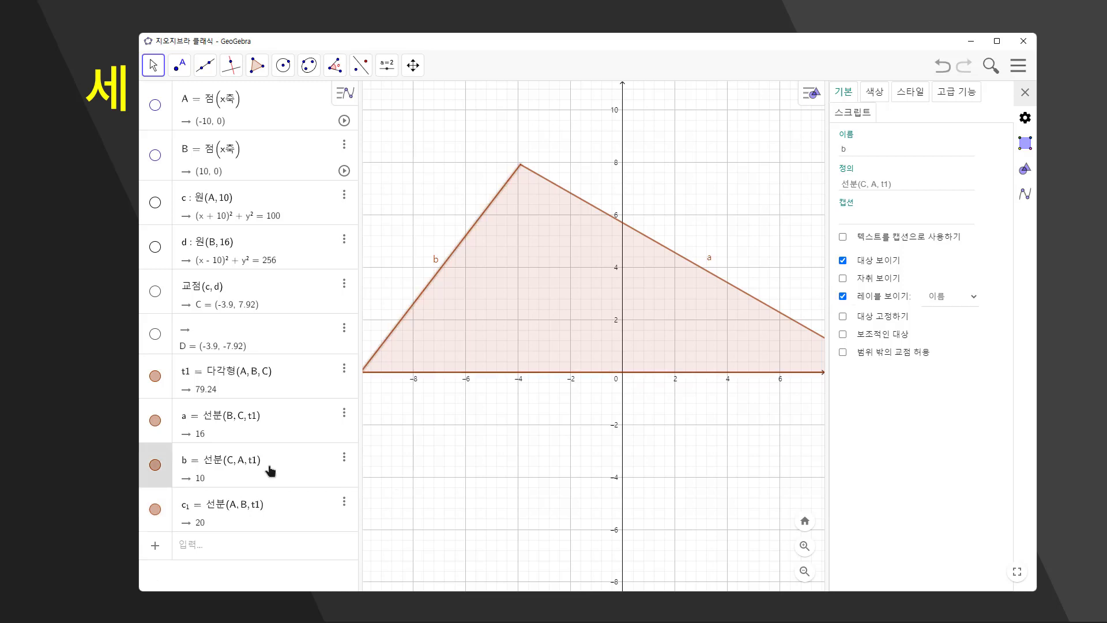
{"action": "left_click", "coordinate": [844, 297]}
{"action": "left_click", "coordinate": [289, 431]}
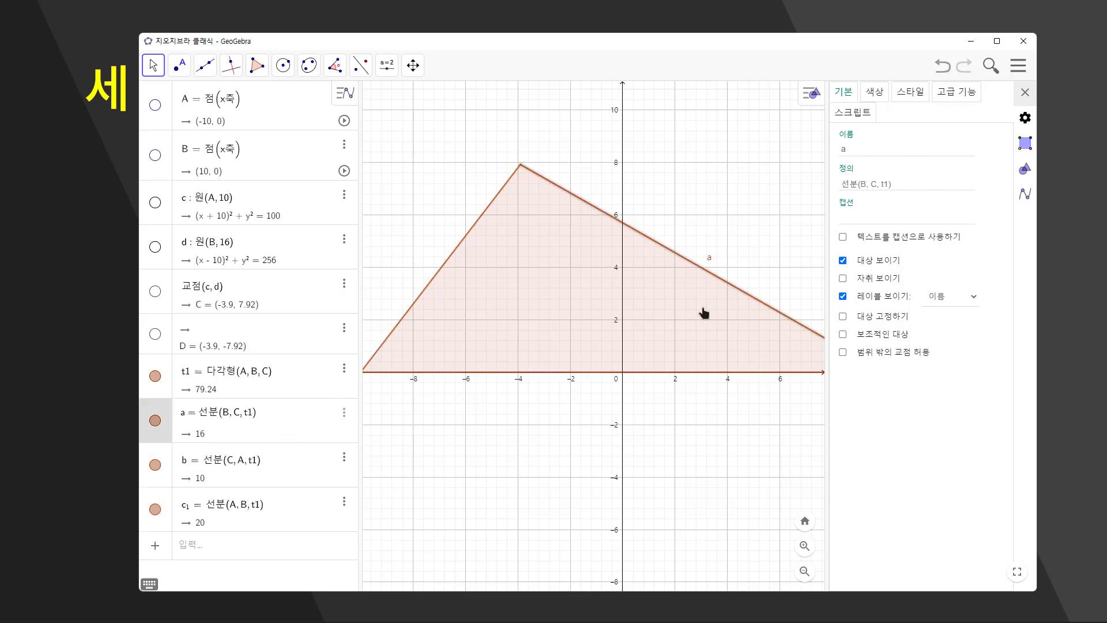
{"action": "left_click", "coordinate": [841, 297]}
{"action": "left_click", "coordinate": [1025, 92]}
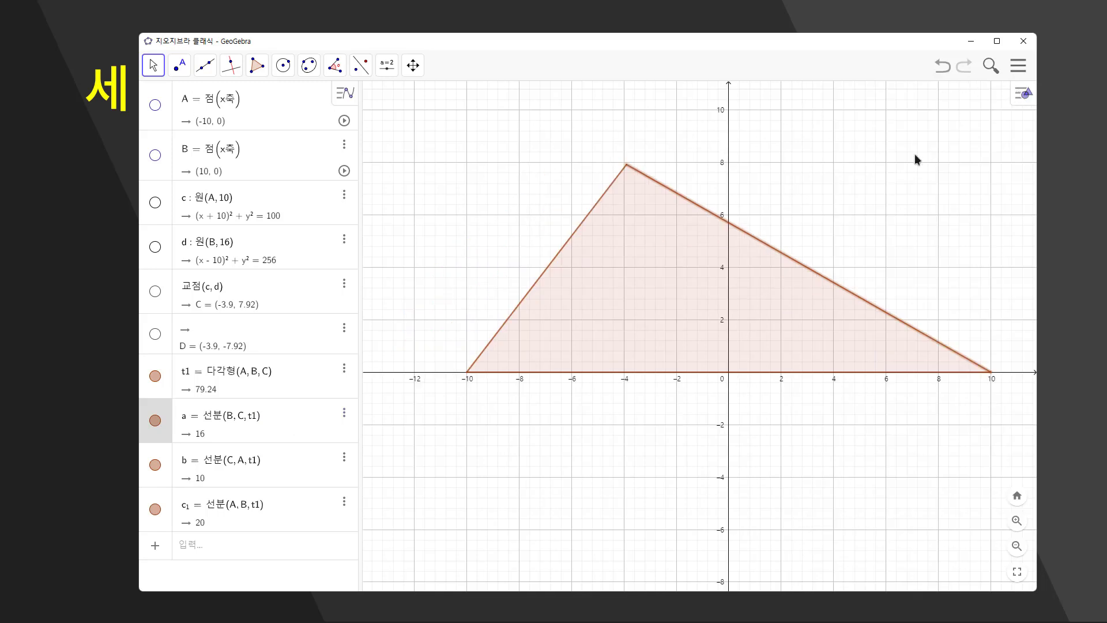
- Deselect the triangle side and hide the axes and the grid in the graphics view
{"action": "left_click", "coordinate": [935, 142]}
{"action": "left_click", "coordinate": [1025, 94]}
{"action": "left_click", "coordinate": [891, 92]}
{"action": "left_click", "coordinate": [913, 93]}
{"action": "left_click", "coordinate": [916, 117]}
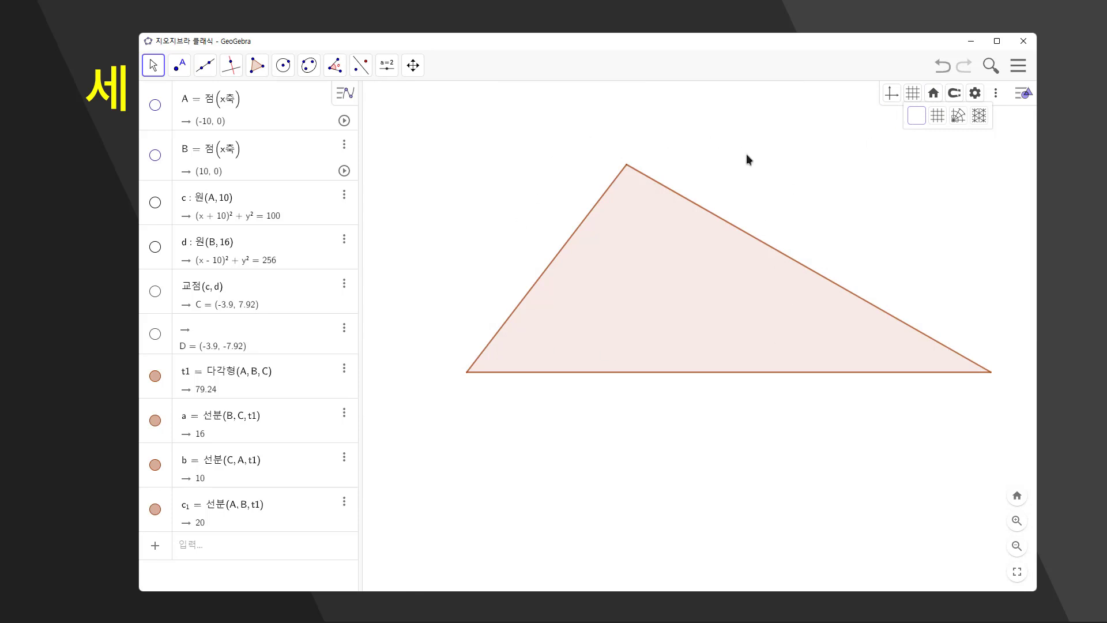
- Preview the image export of the finished triangle and close the preview without downloading or copying it
{"action": "left_click", "coordinate": [1018, 65]}
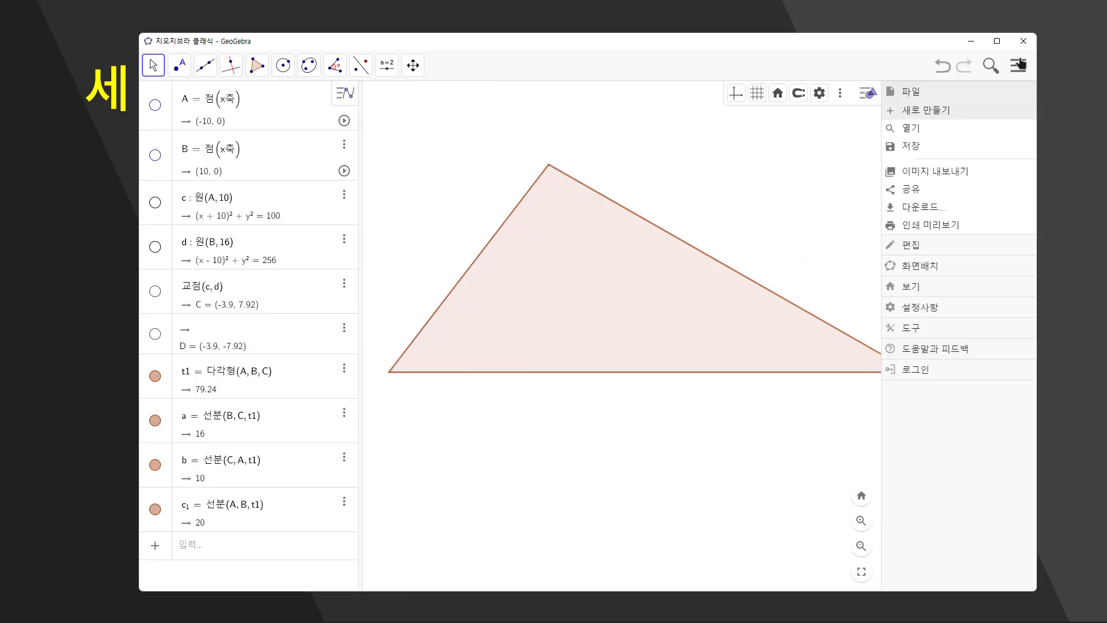
{"action": "left_click", "coordinate": [946, 176]}
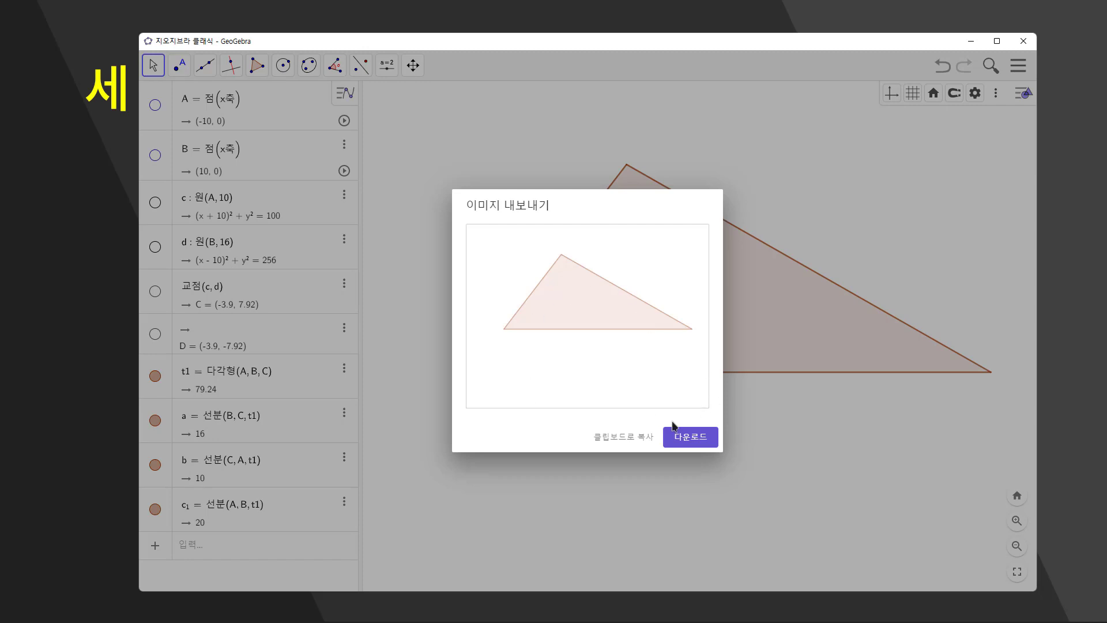
{"action": "left_click", "coordinate": [767, 144]}
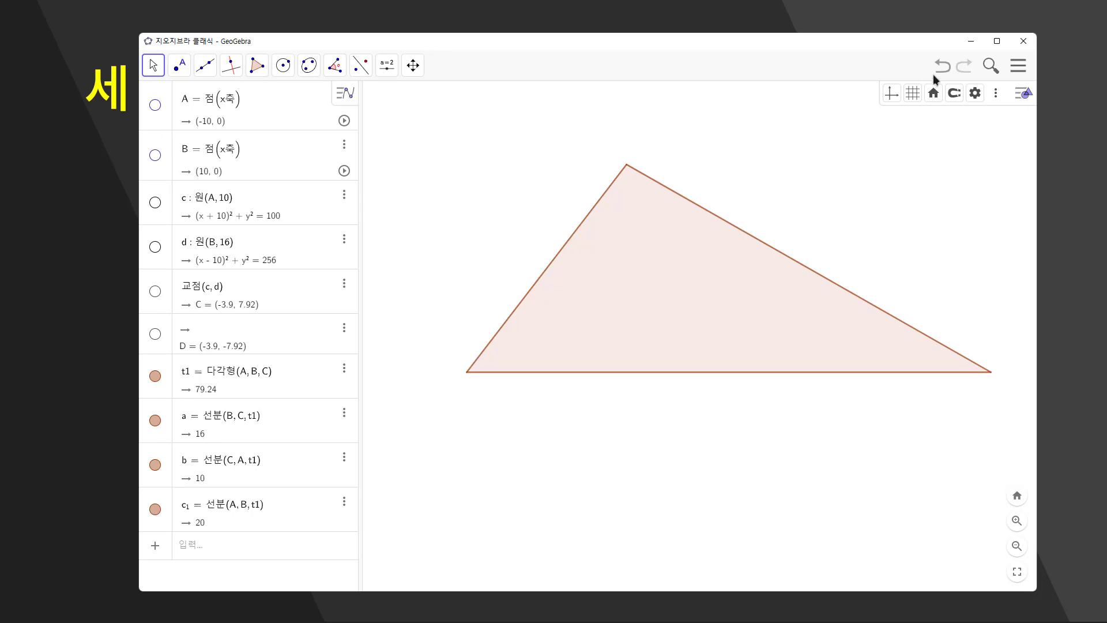